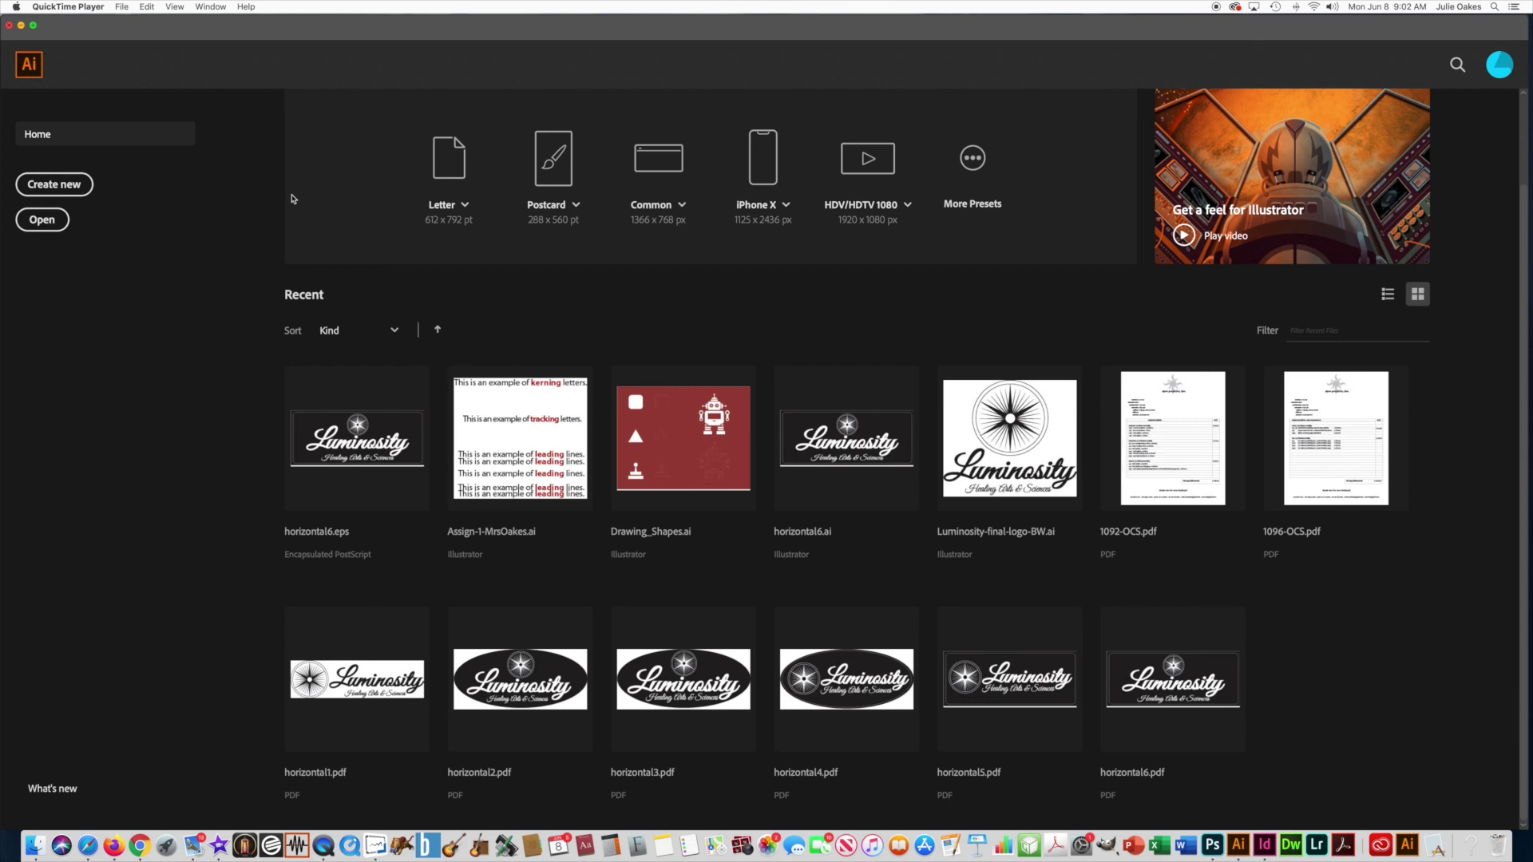
# - Create a new web document from the Common preset, 1366 x 768 px
pyautogui.click(55, 192)
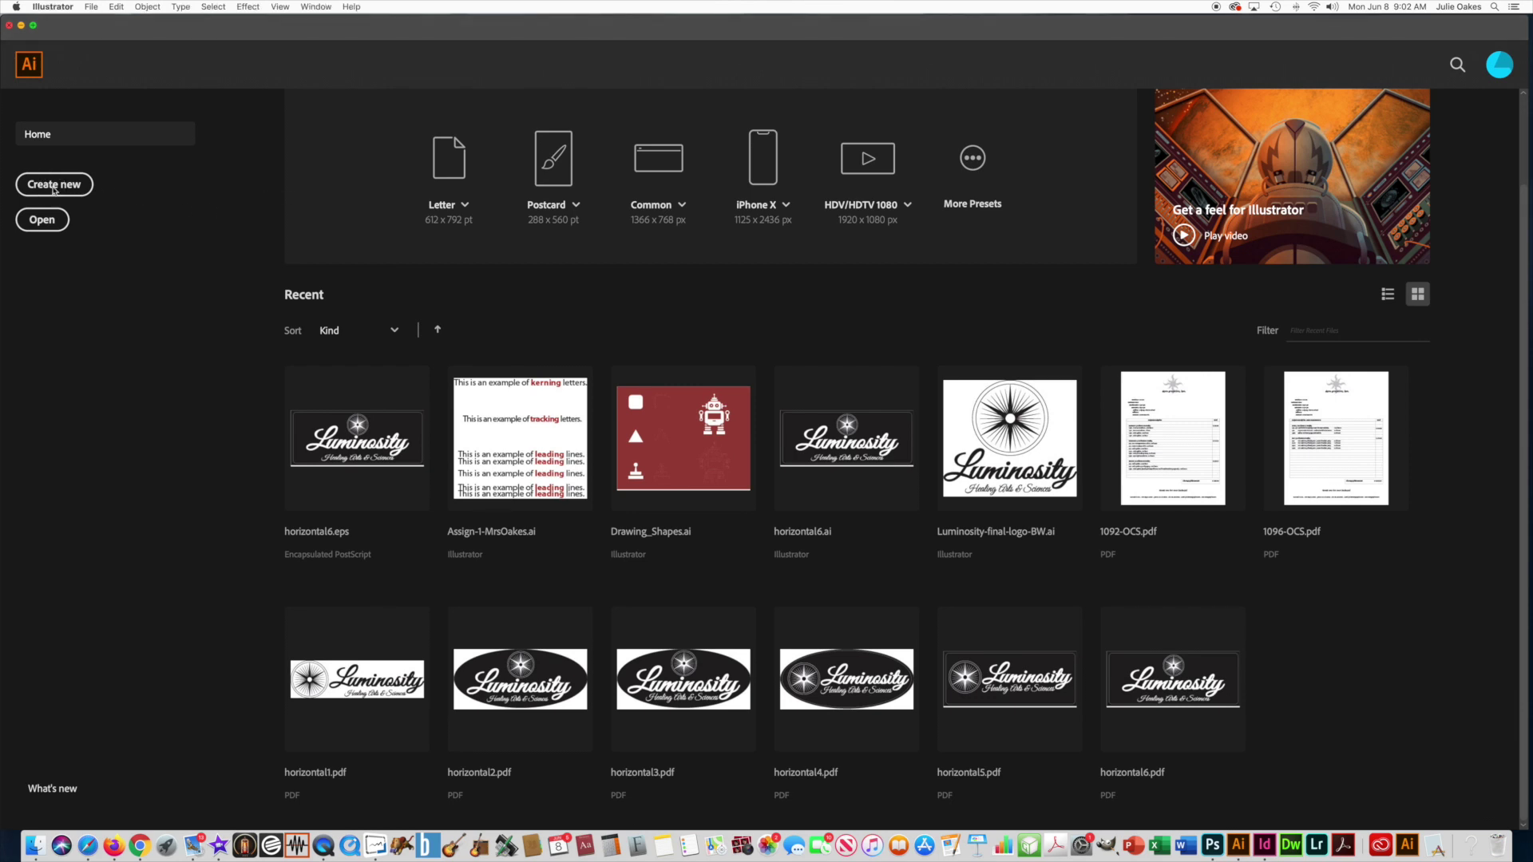
pyautogui.click(55, 185)
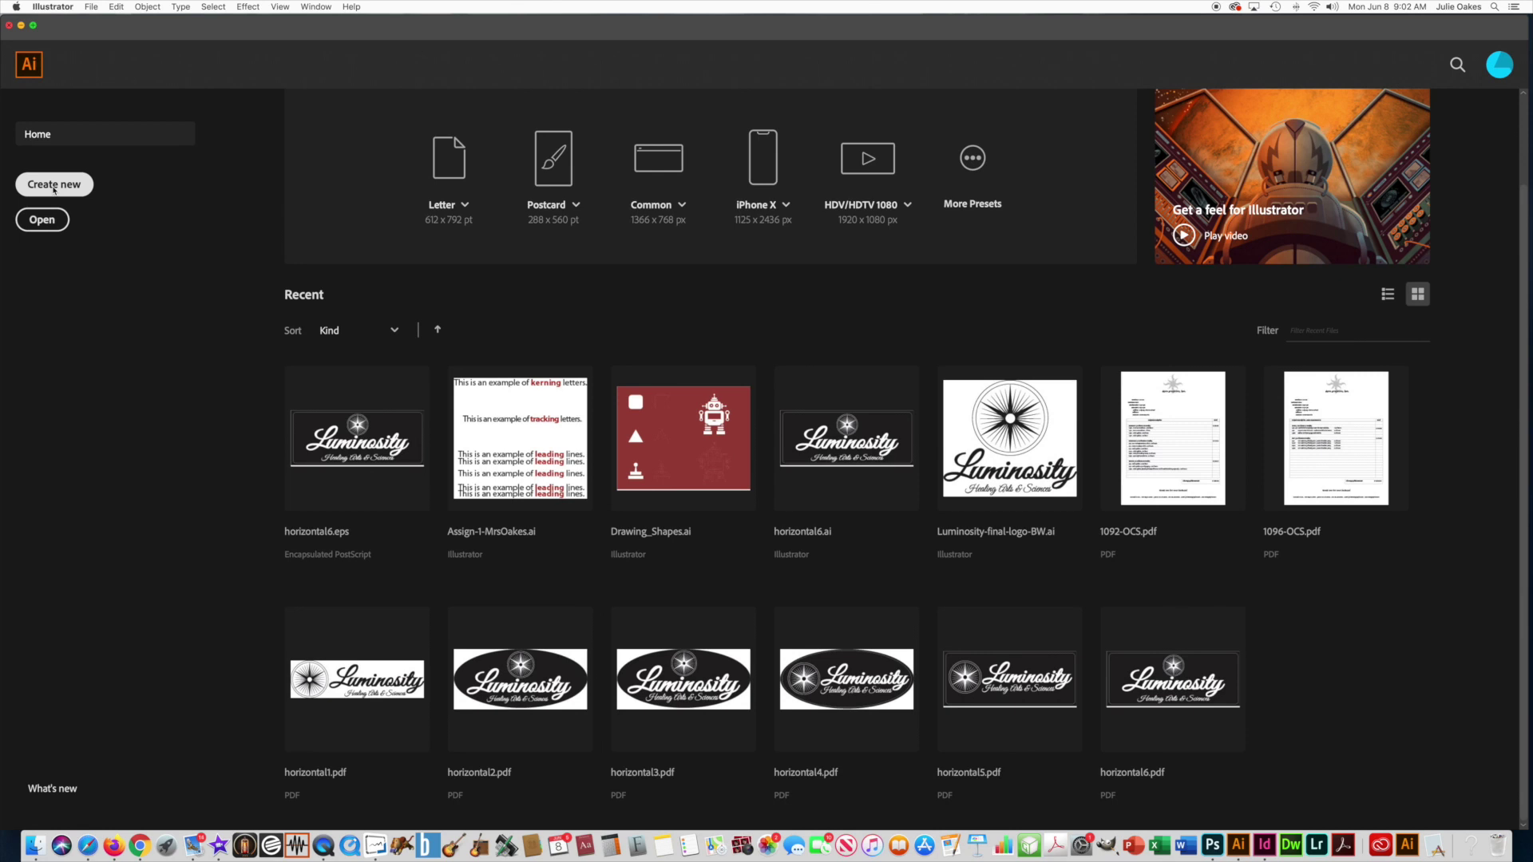
pyautogui.click(55, 189)
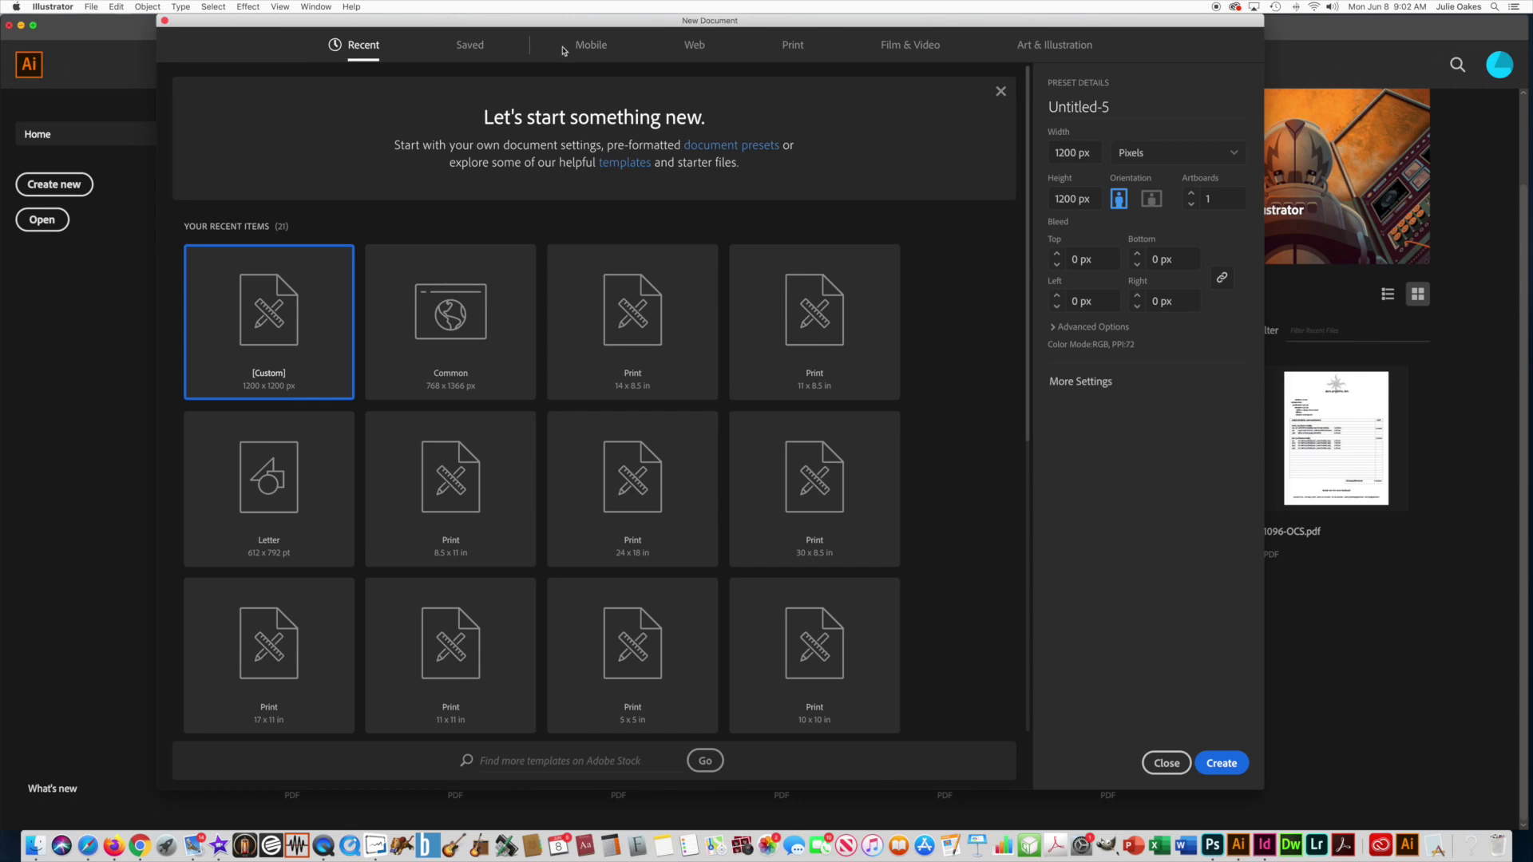
pyautogui.click(694, 46)
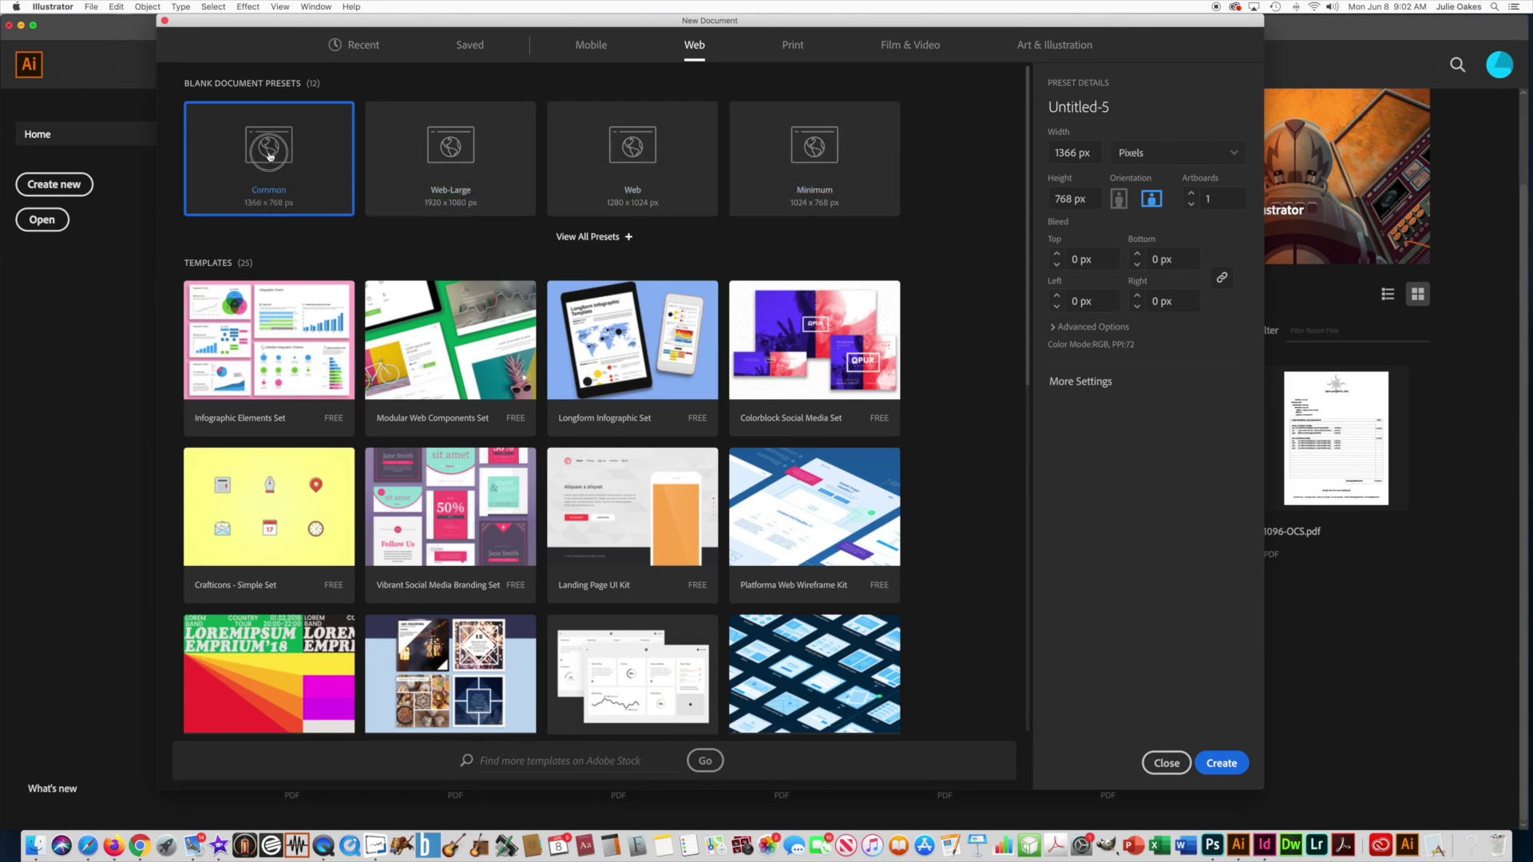
pyautogui.press('Escape')
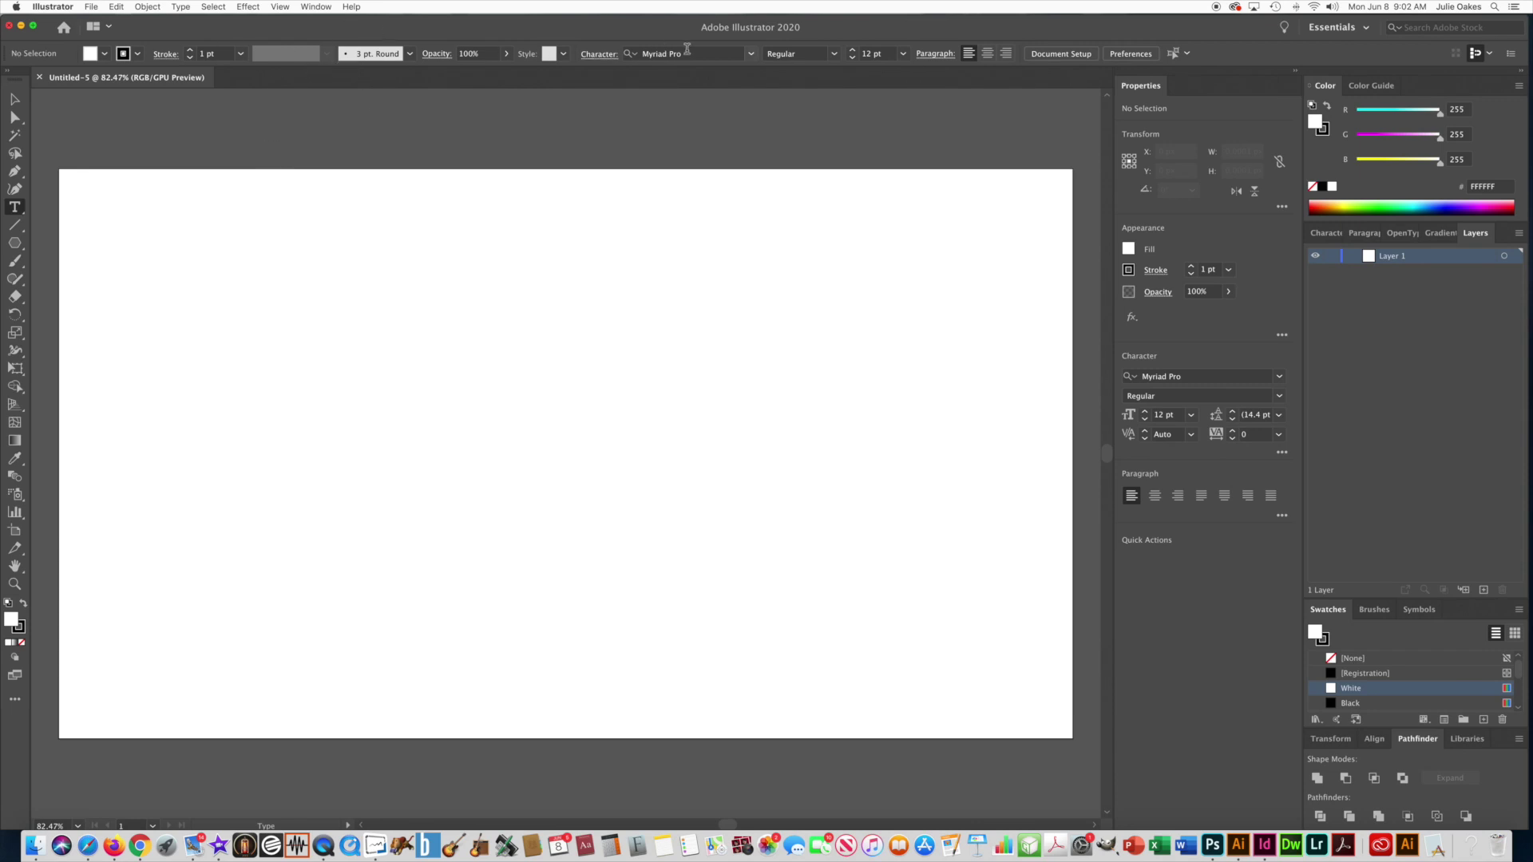
# - Set the workspace to Essentials
pyautogui.click(315, 8)
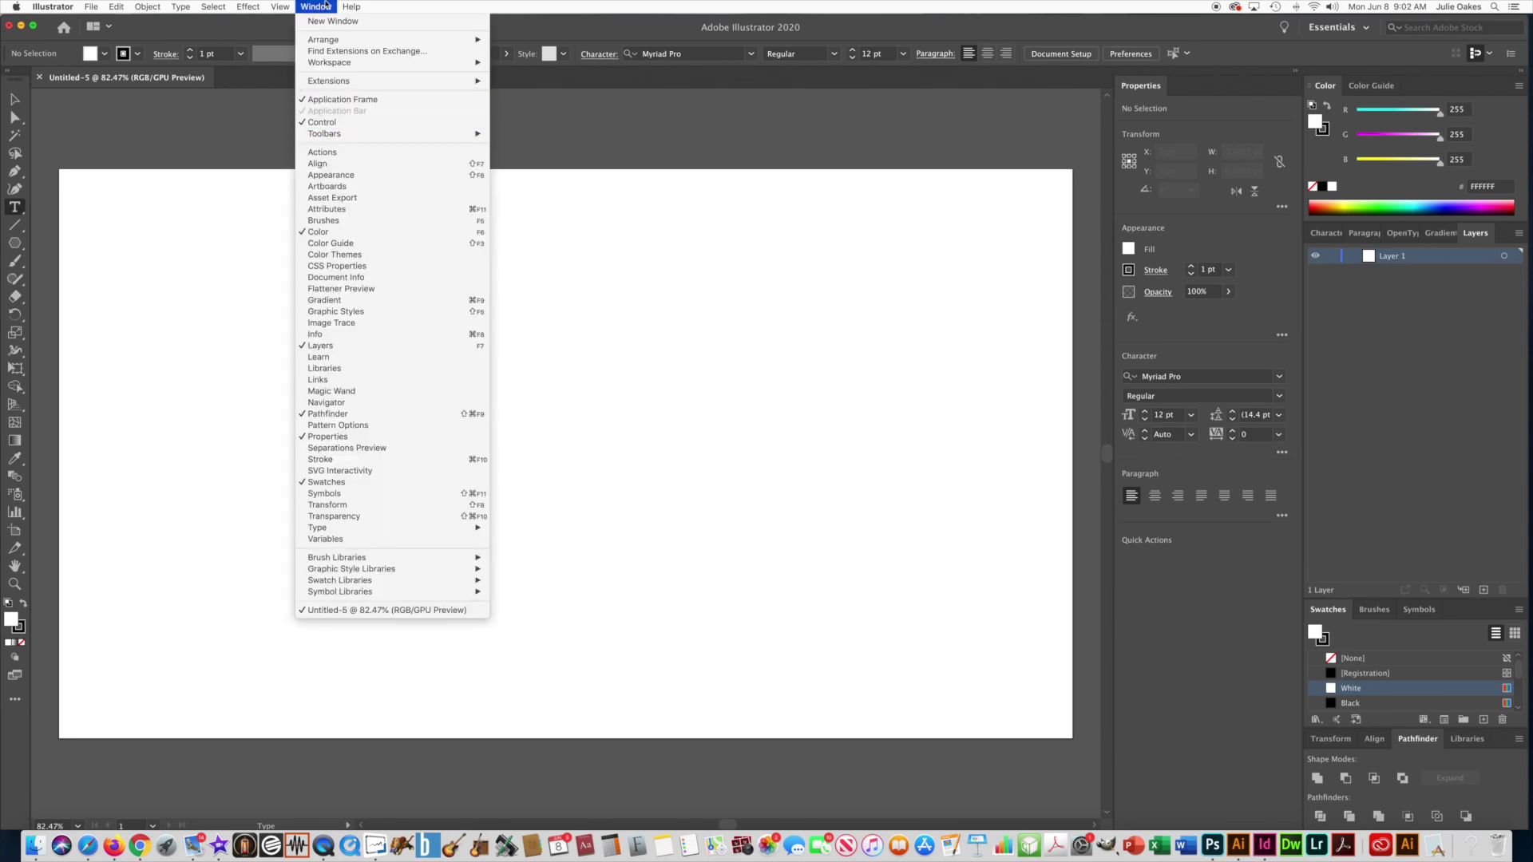
pyautogui.moveTo(343, 62)
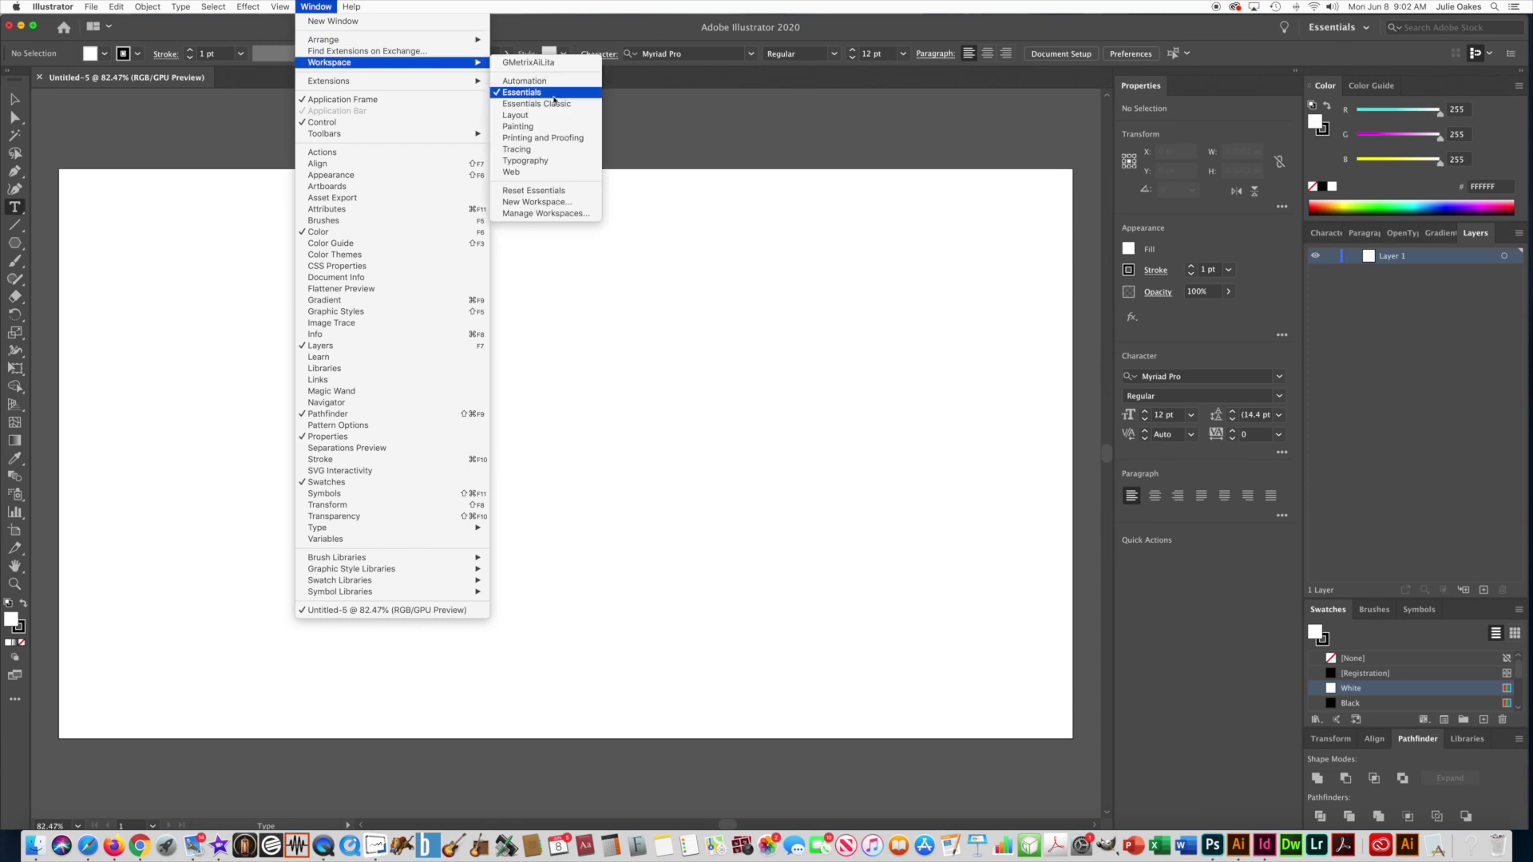
pyautogui.click(520, 93)
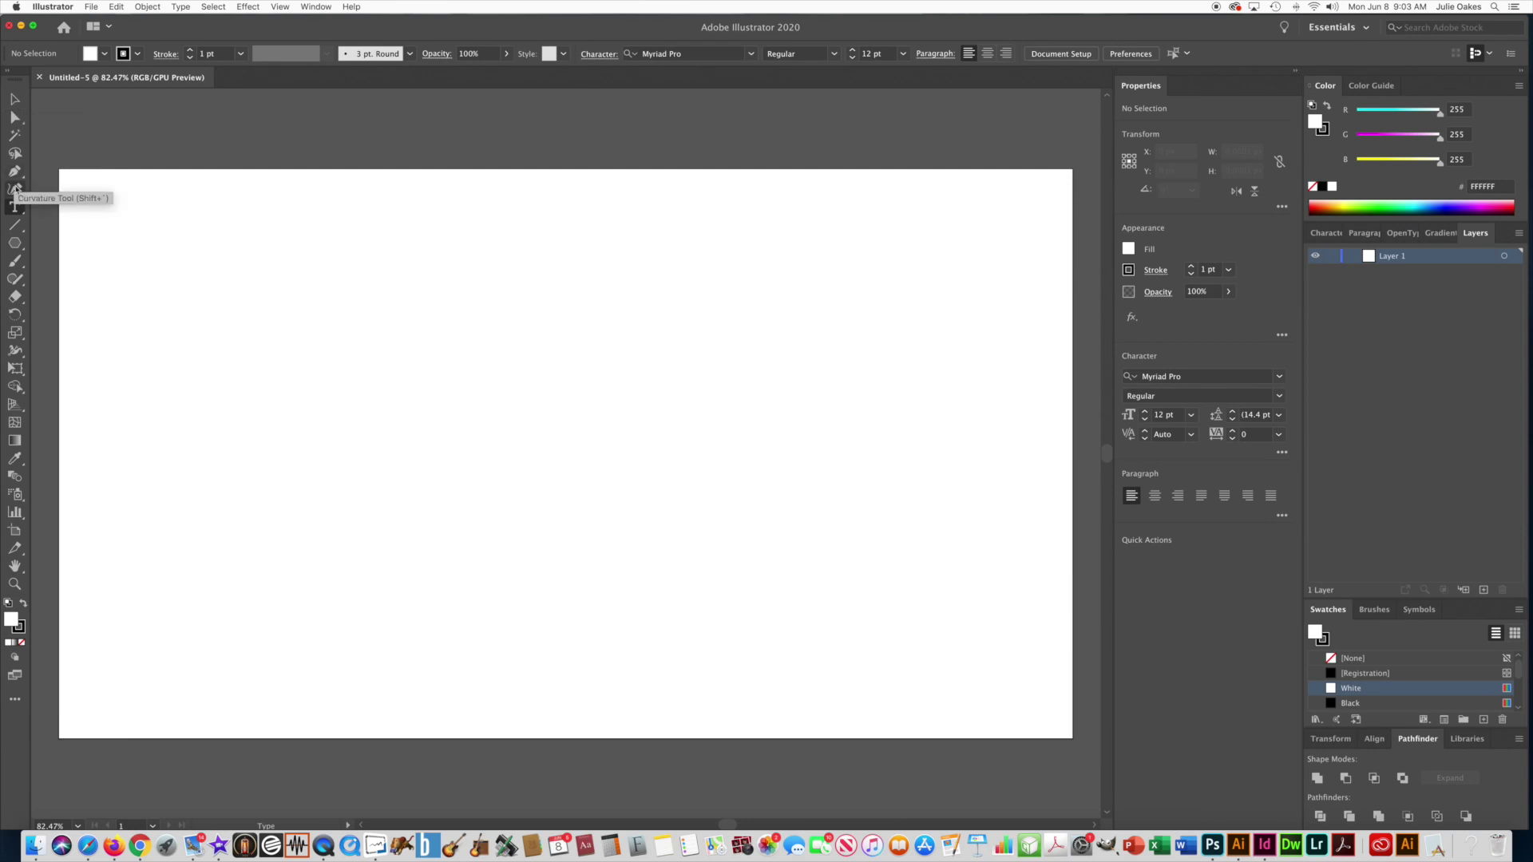
# - Add a line of point type reading "Kerning is the space between two letters." near the artboard's upper-left corner
pyautogui.click(16, 207)
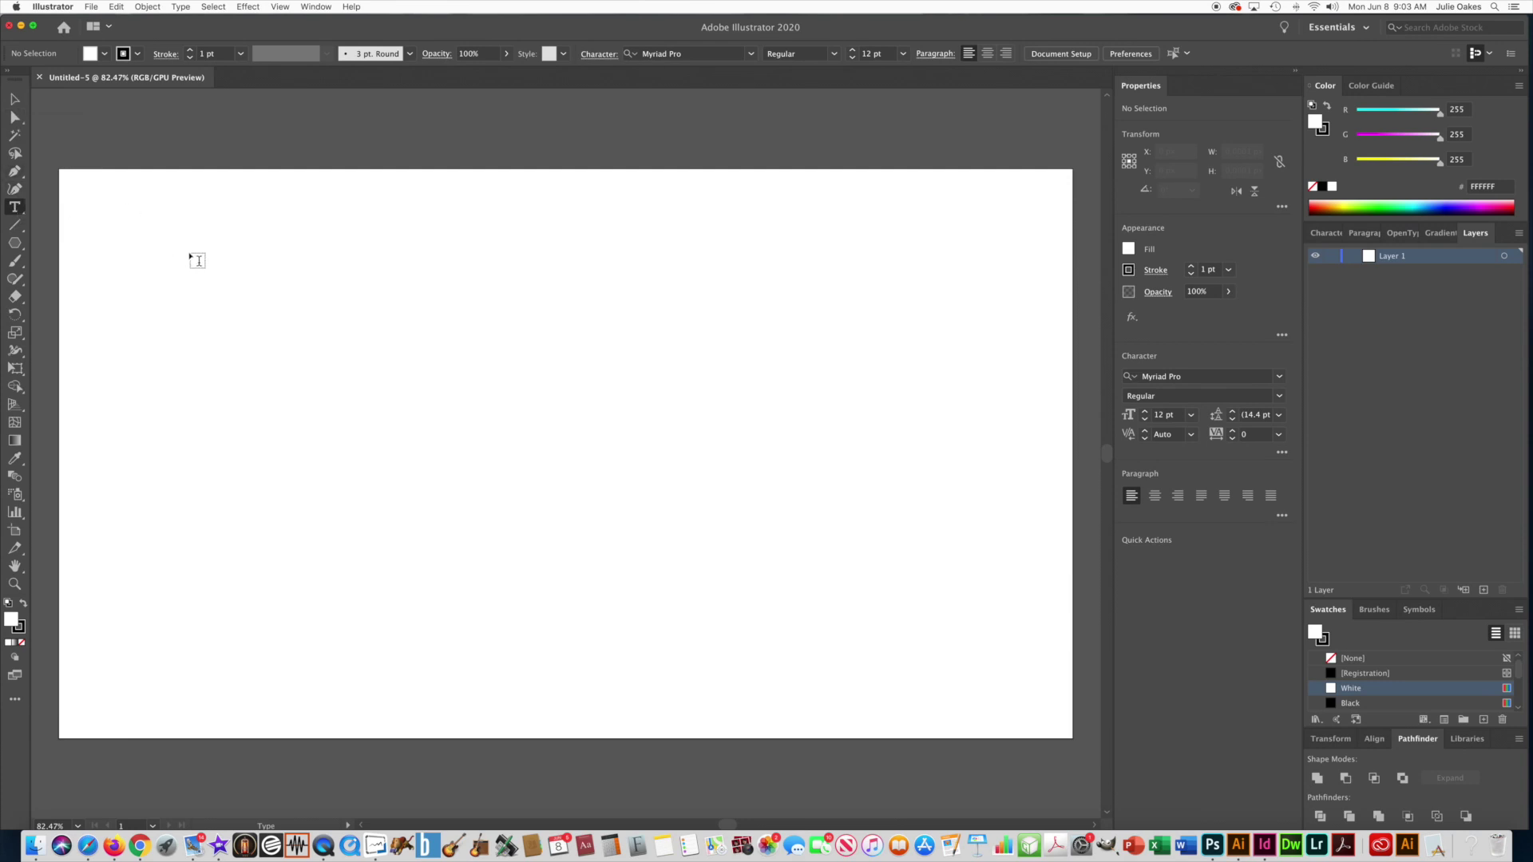
pyautogui.hscroll(-1, 170, 247)
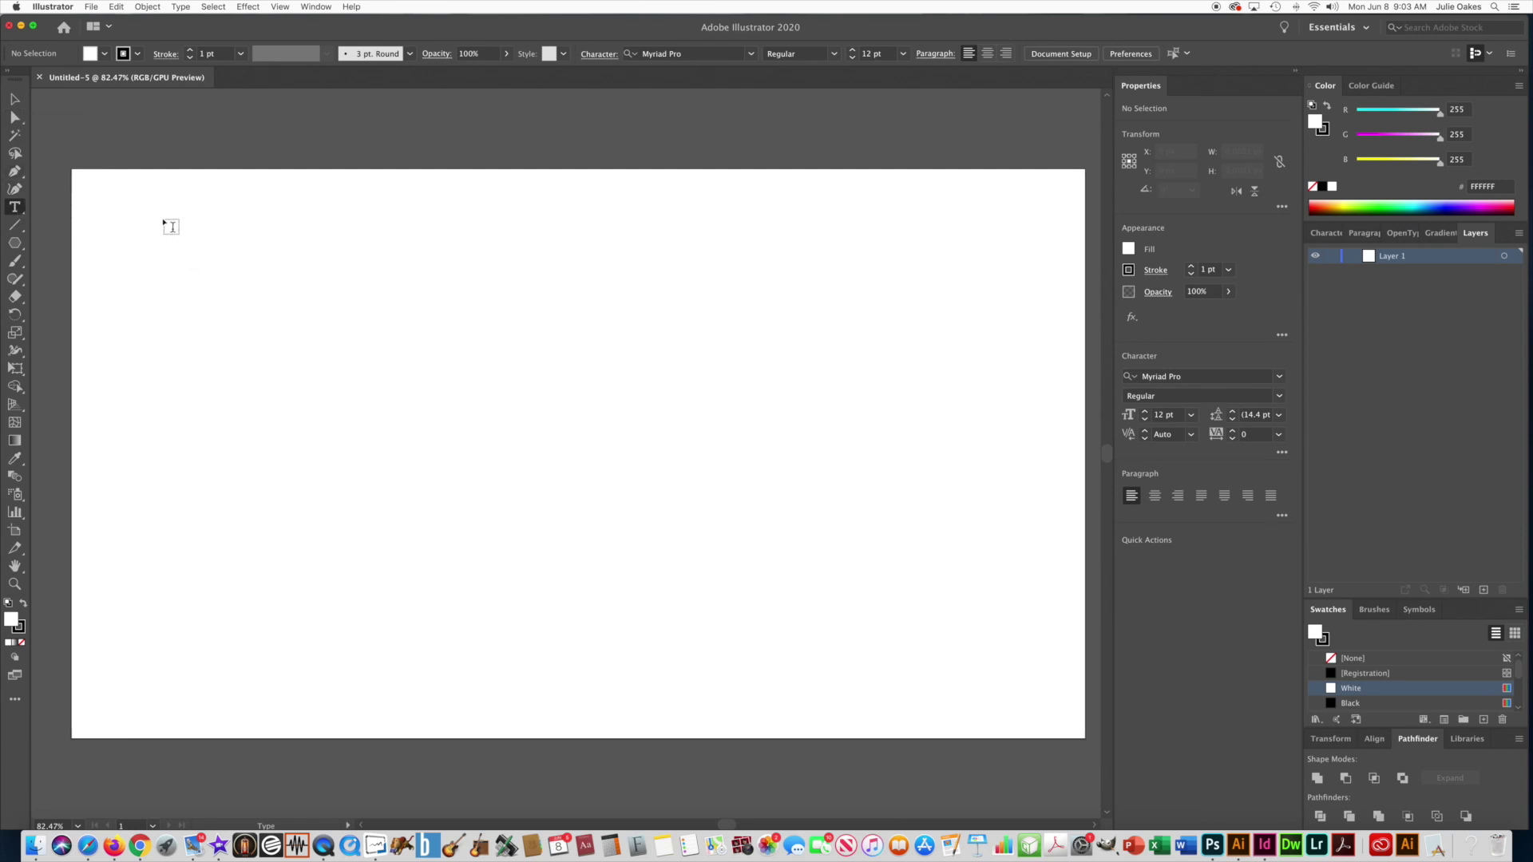
pyautogui.click(160, 265)
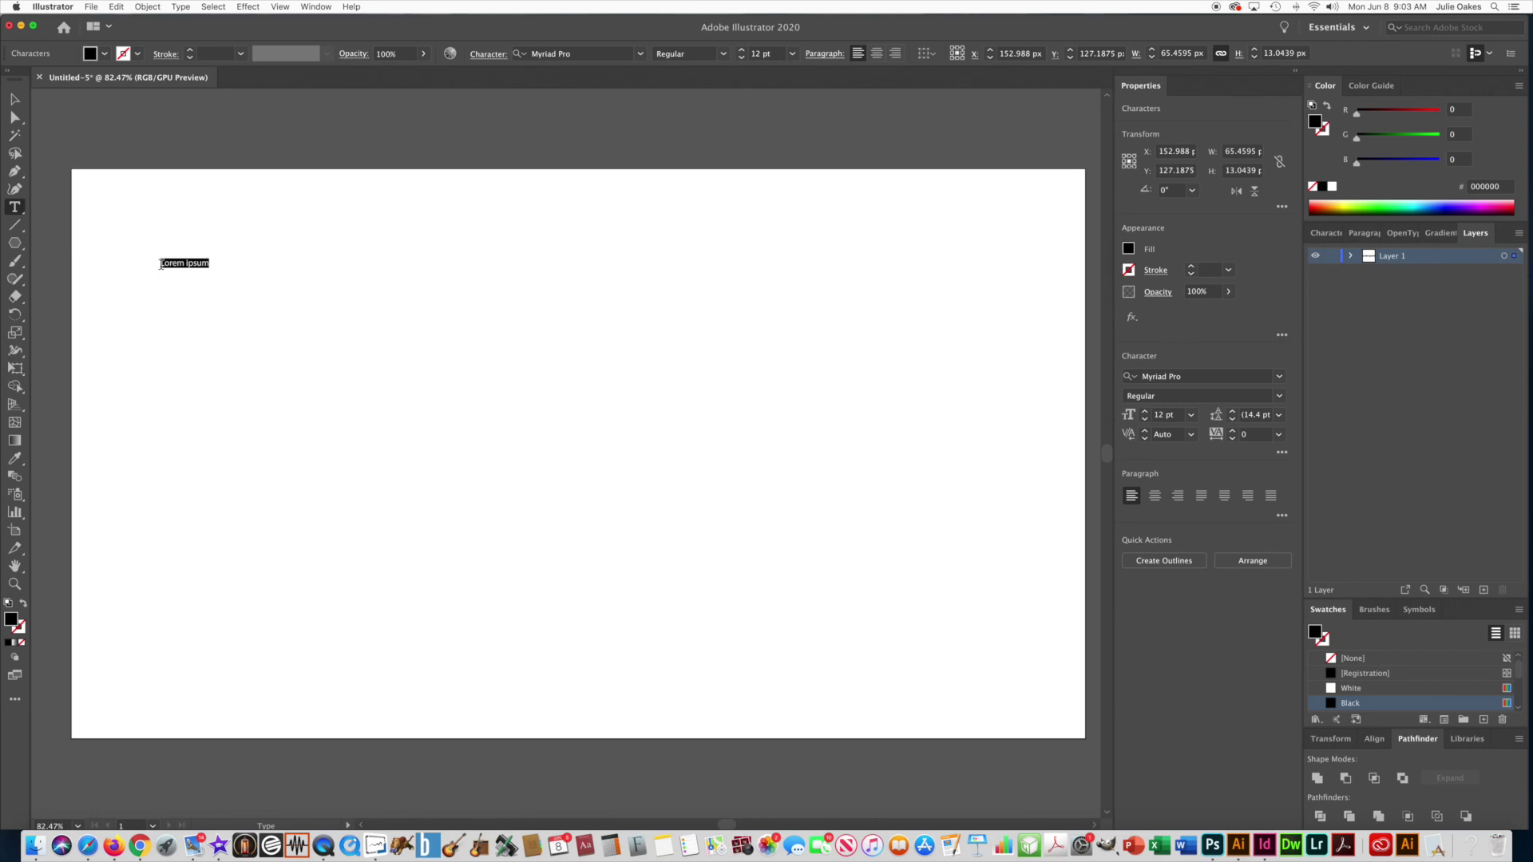
pyautogui.write('Kerning is the space tw')
pyautogui.press('BackSpace')
pyautogui.press('BackSpace')
pyautogui.write('betwe')
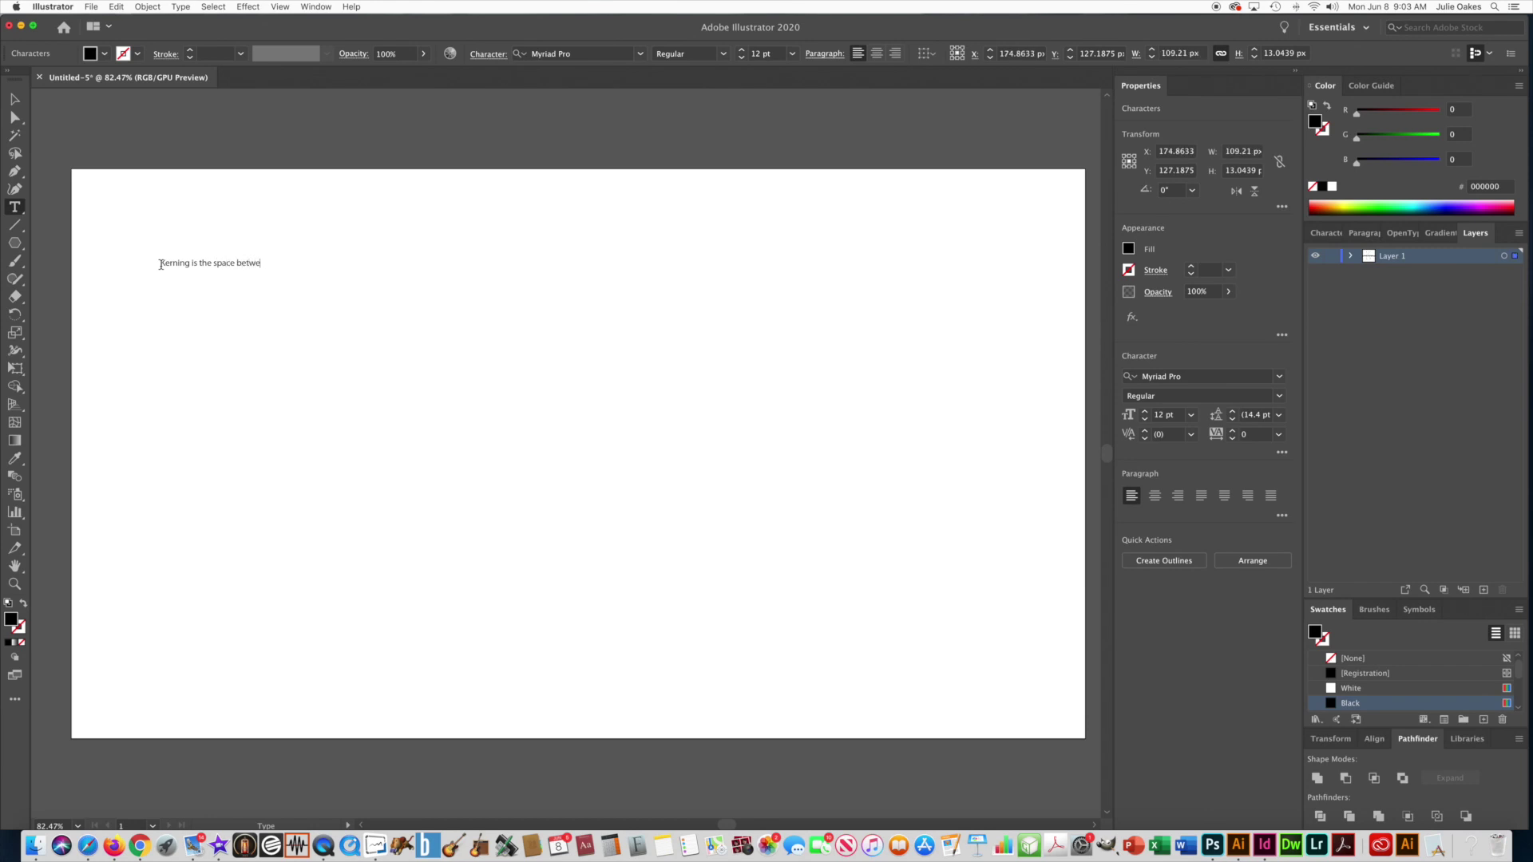
pyautogui.write('en two letters.')
# - Set the font size of the whole kerning sentence to 50 pt and finish editing the text
pyautogui.moveTo(314, 262); pyautogui.dragTo(150, 263)
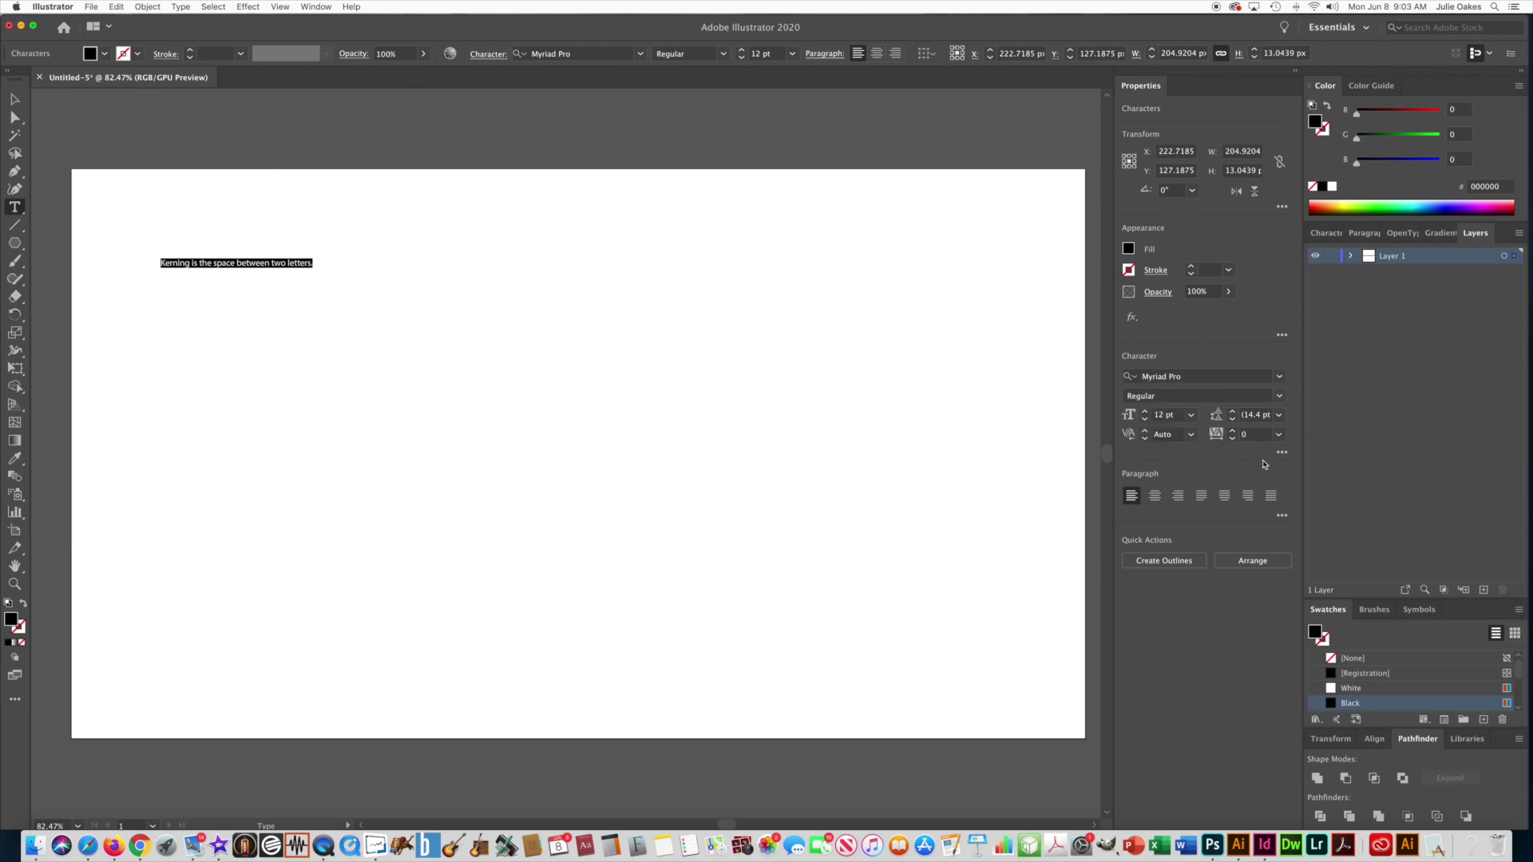
pyautogui.click(1155, 415)
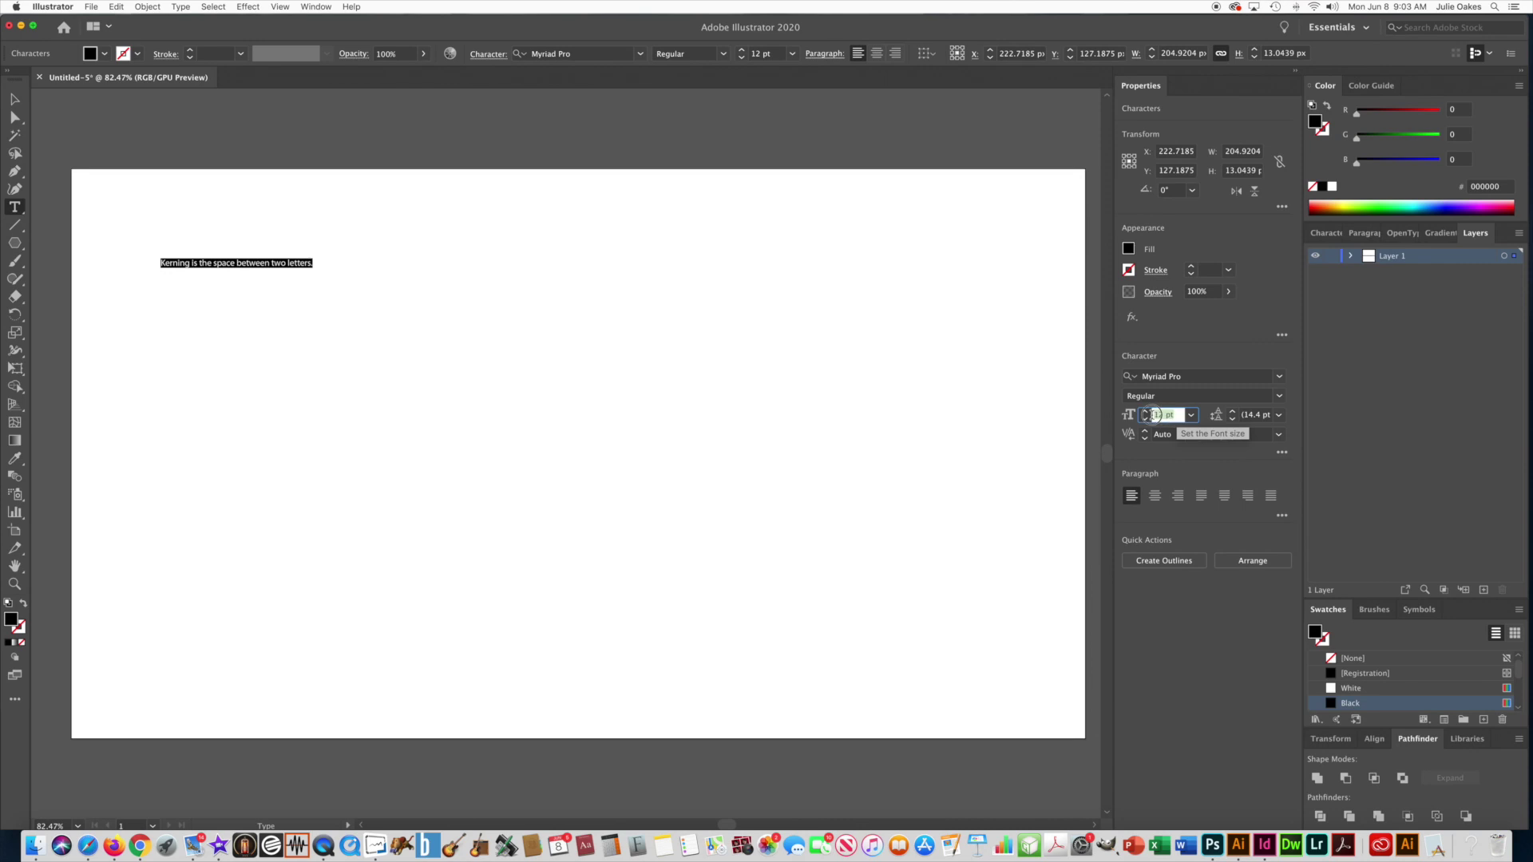
pyautogui.write('50')
pyautogui.press('Return')
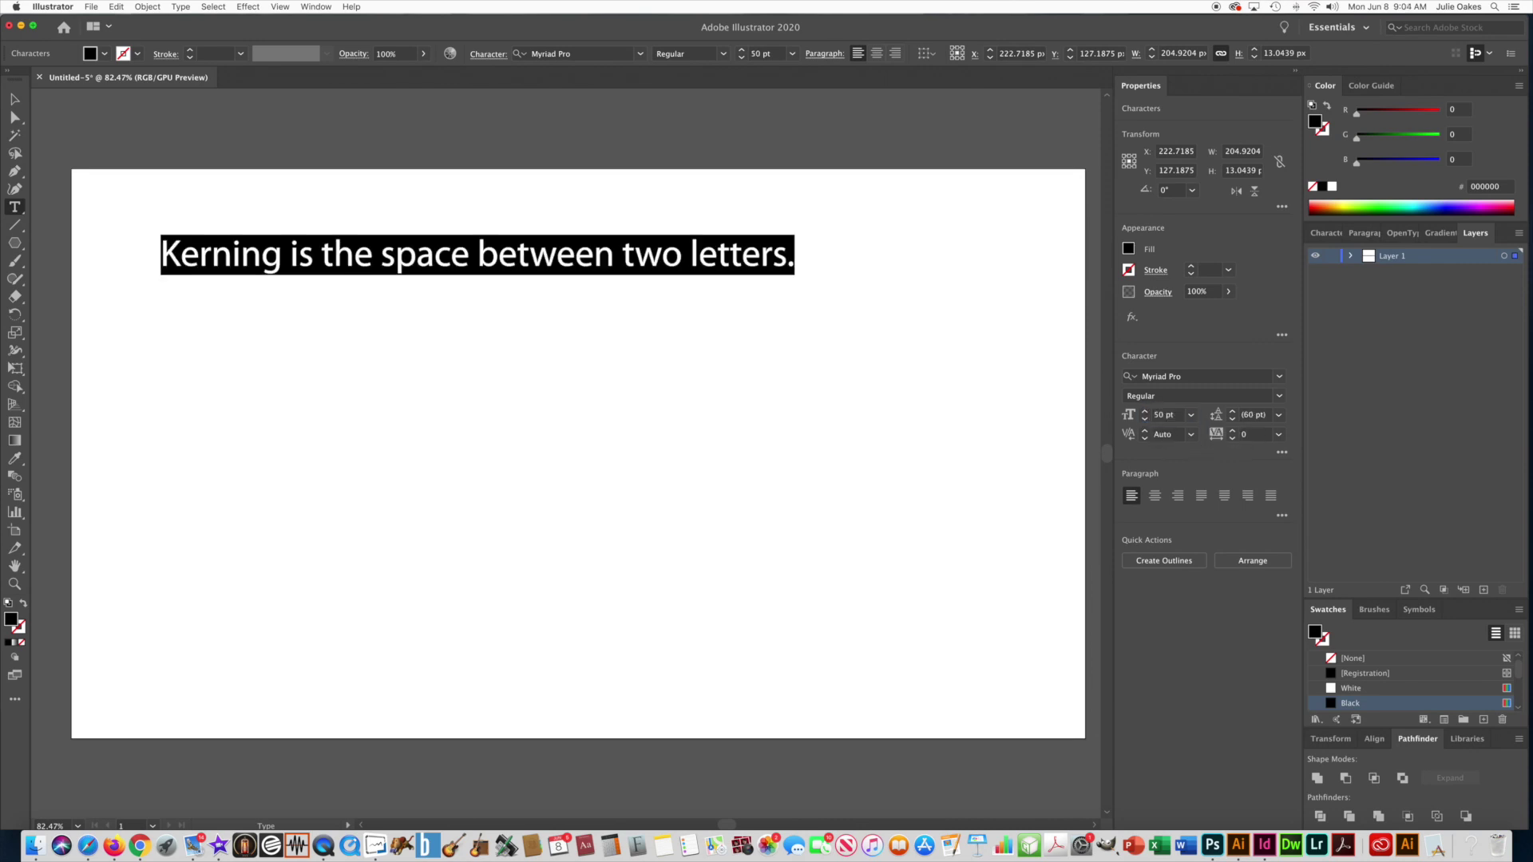
pyautogui.click(1191, 415)
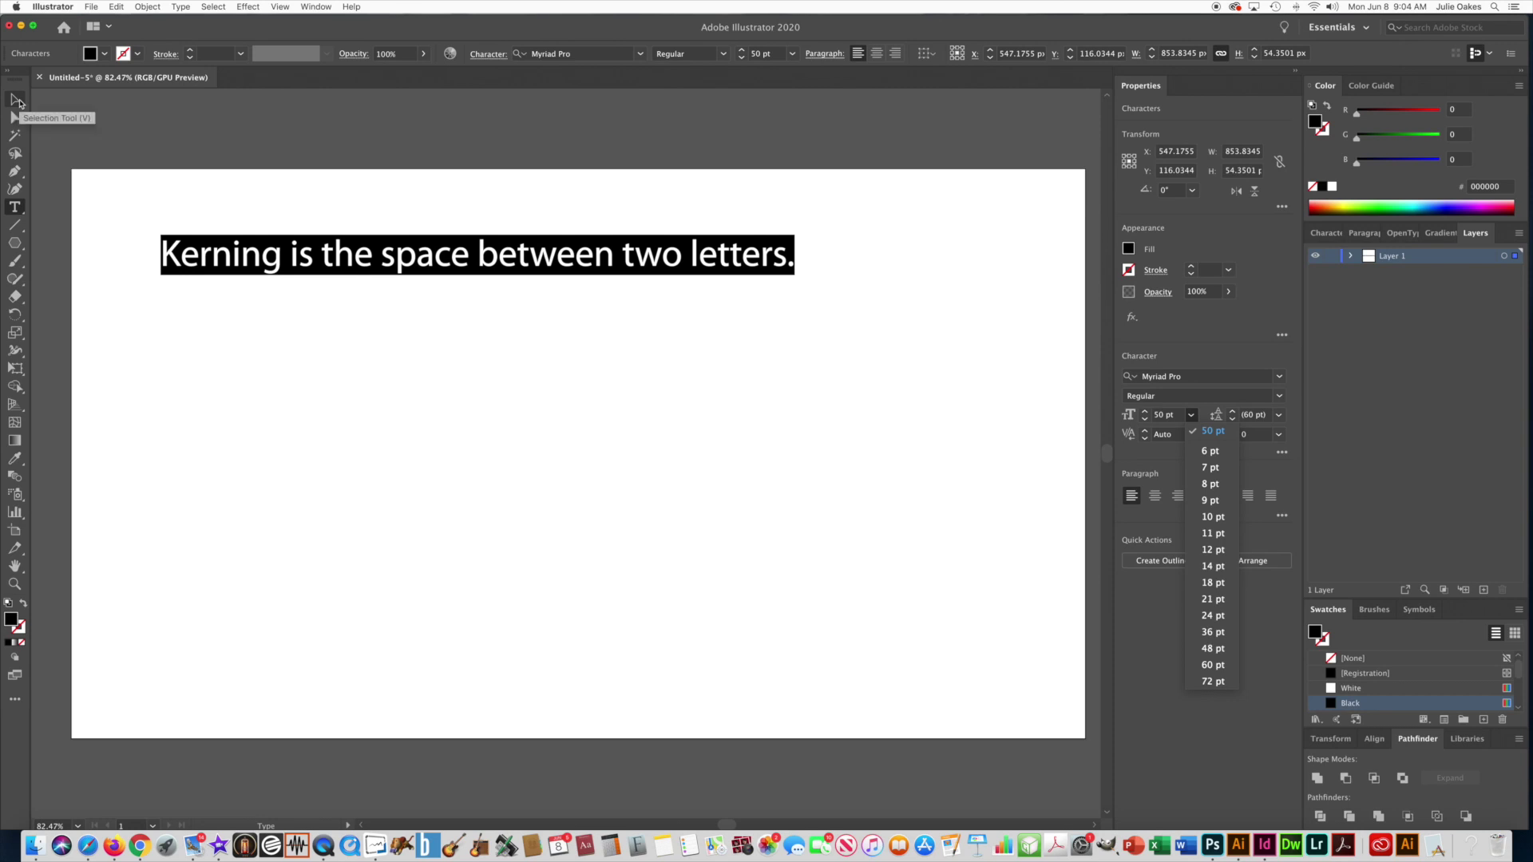
pyautogui.click(16, 102)
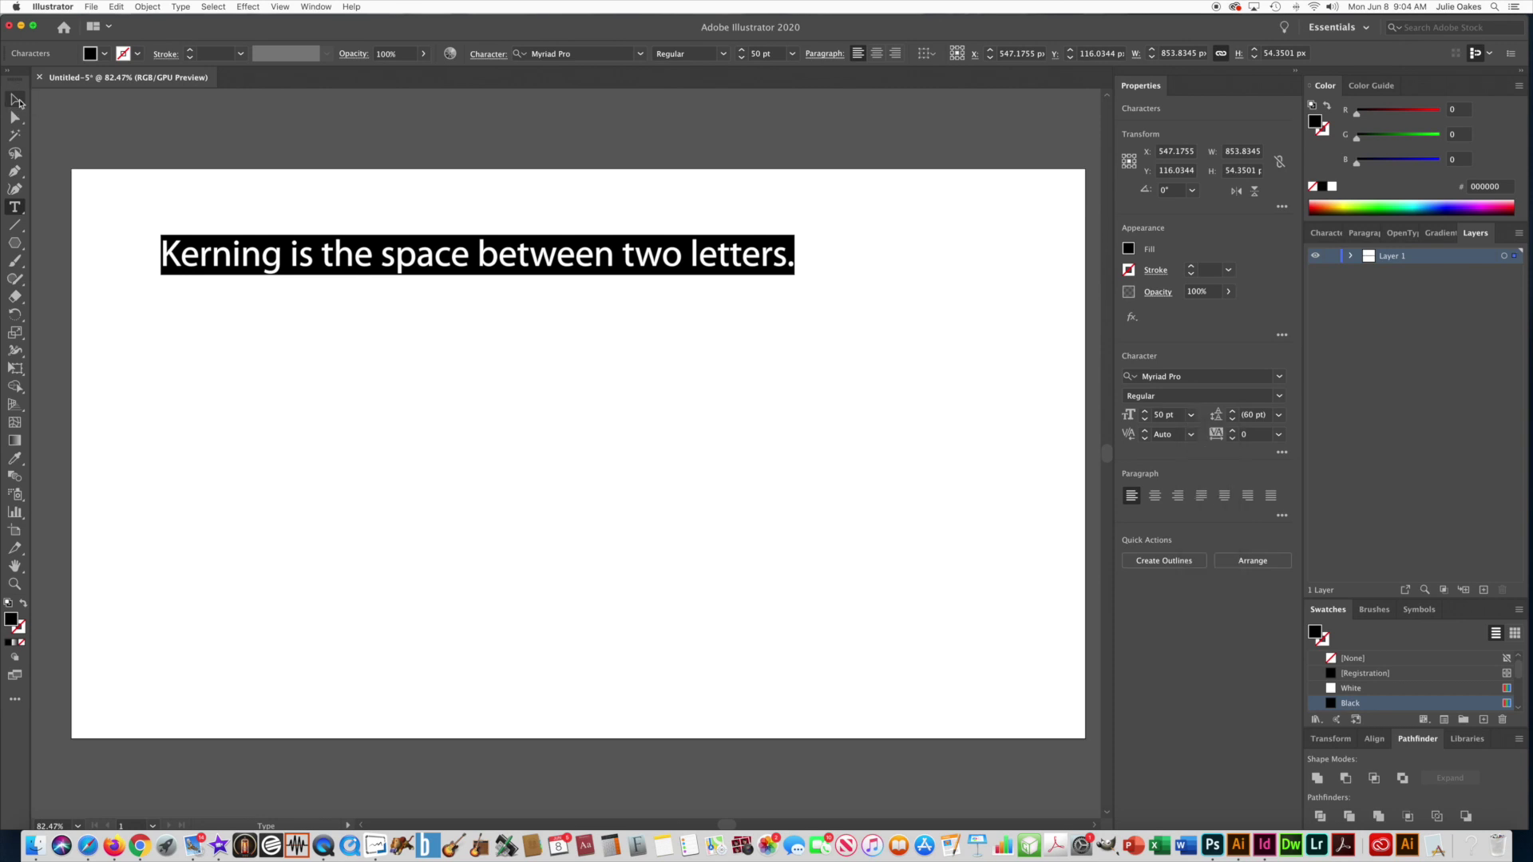
pyautogui.click(16, 102)
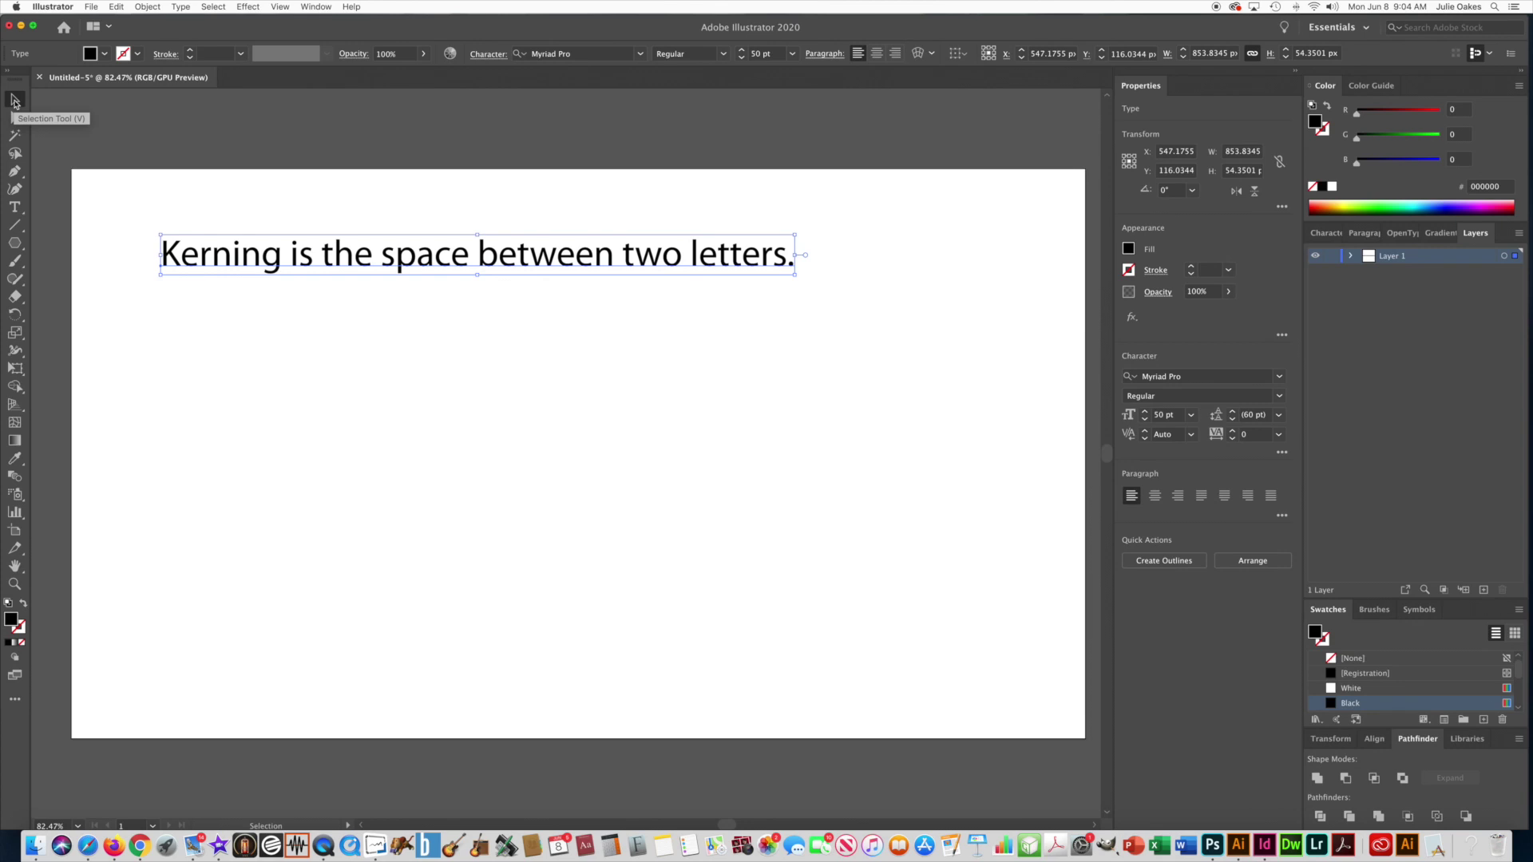
# - Add a second line of point type below the first reading "Tracking is the space between a group of letters." and deselect it
pyautogui.click(15, 209)
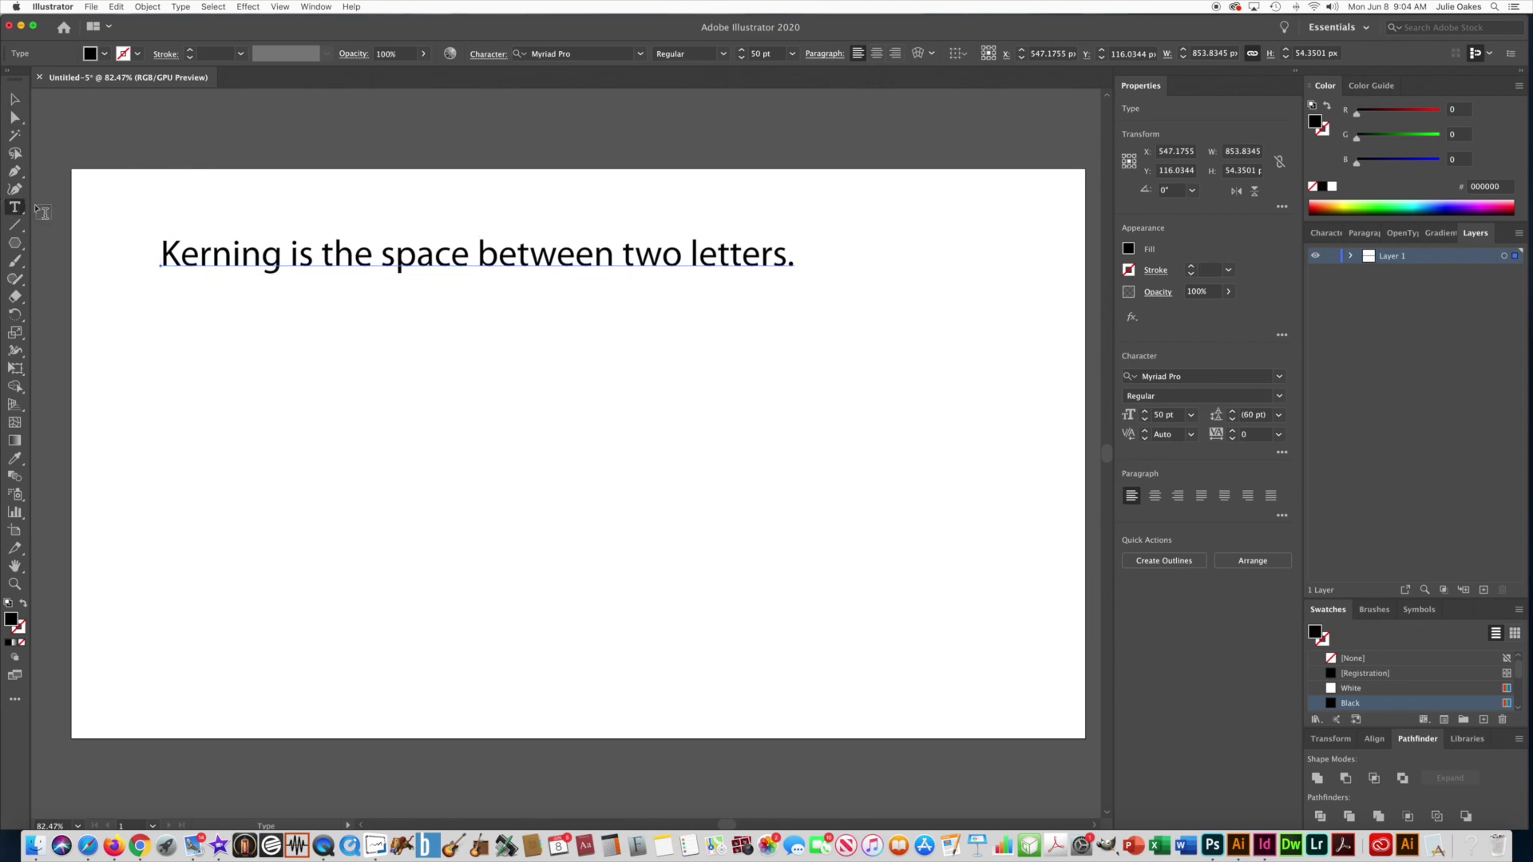
pyautogui.click(158, 356)
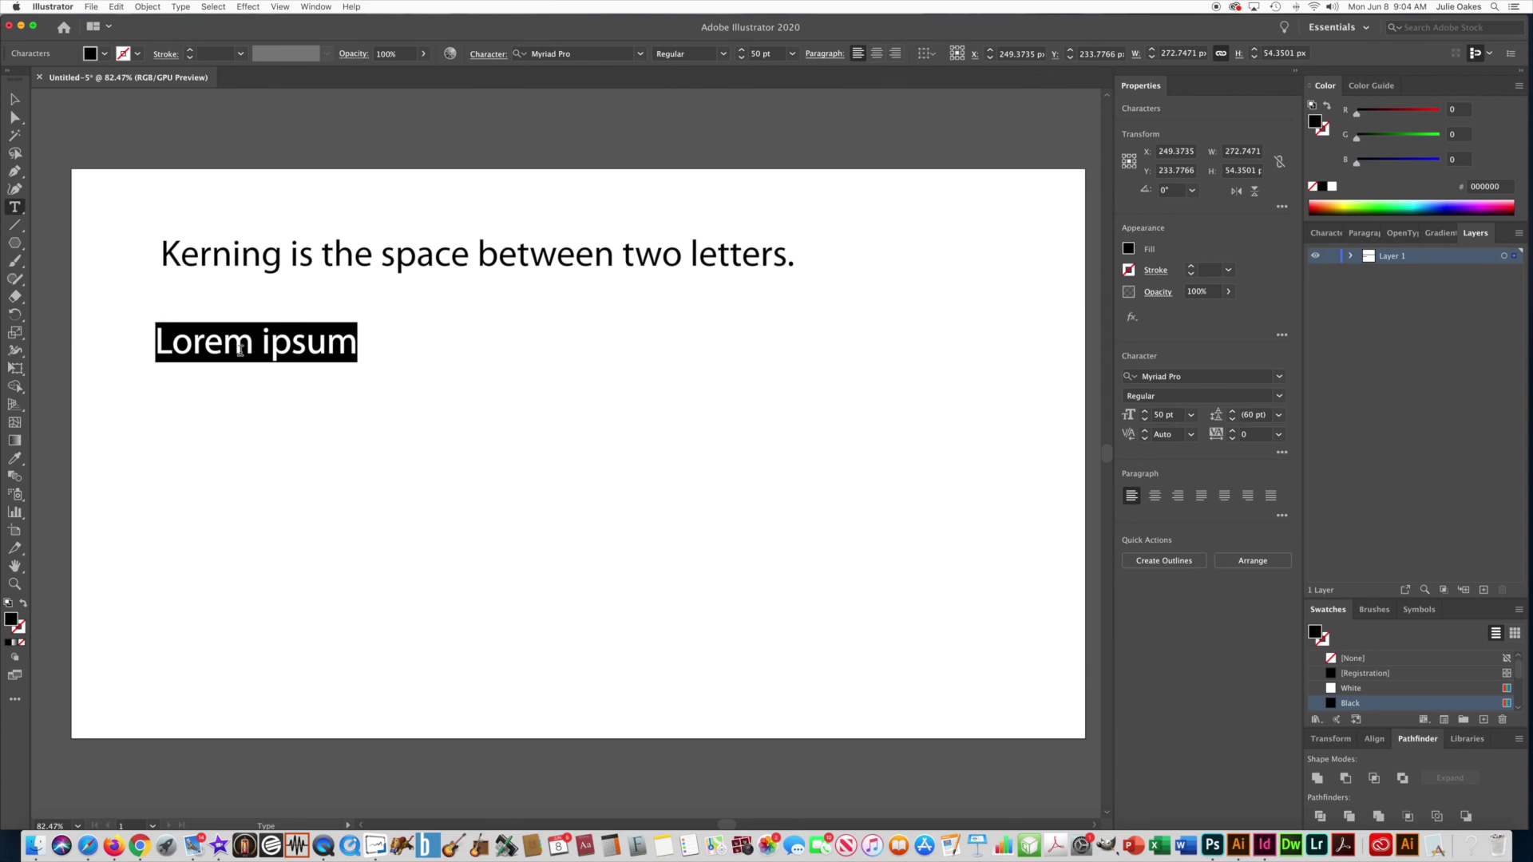
pyautogui.write('Tracking is t')
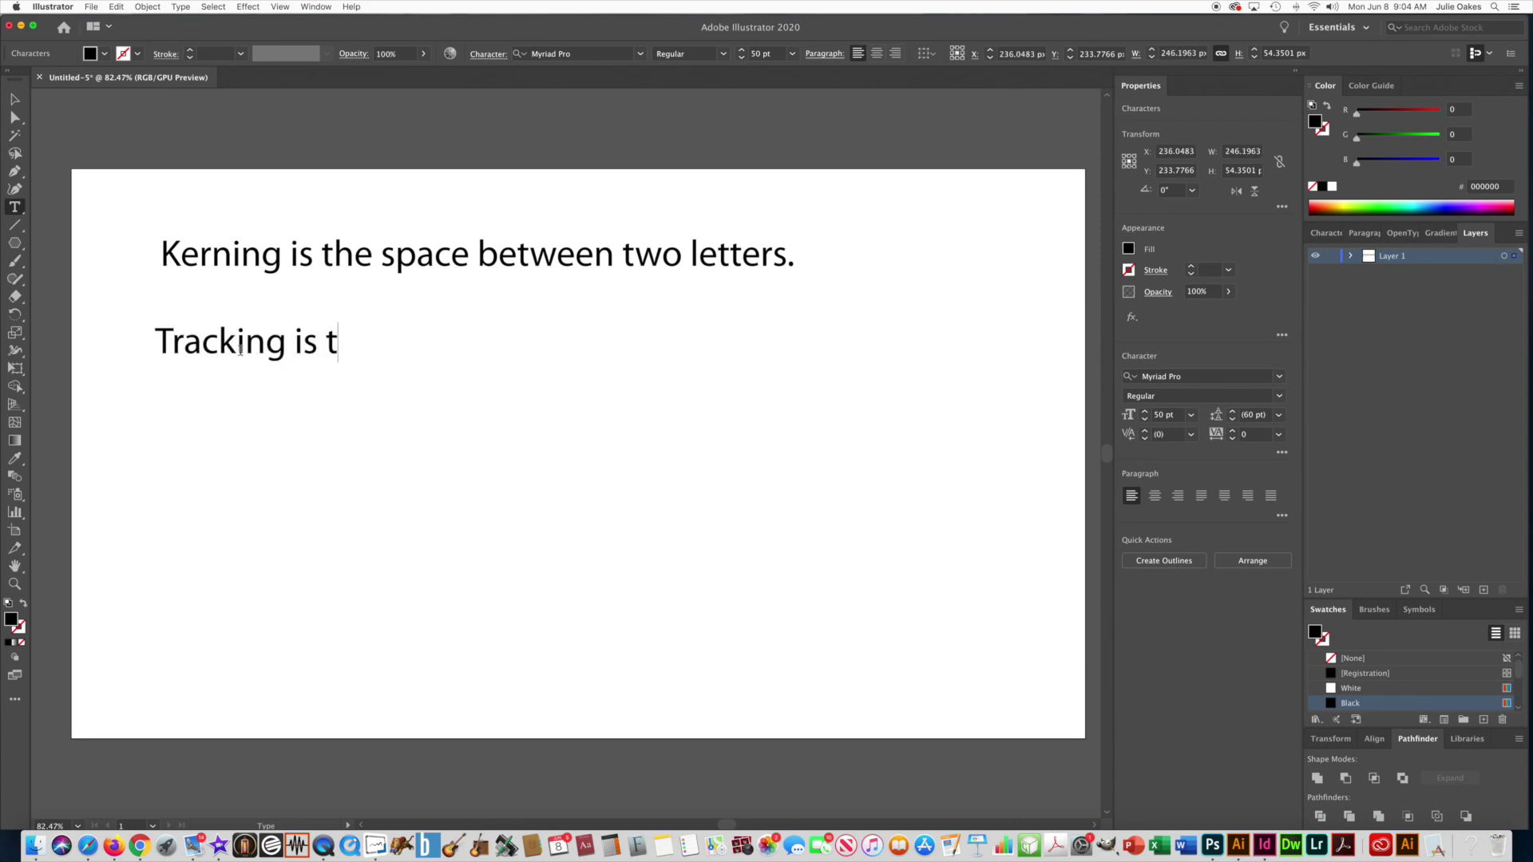
pyautogui.write('he space between a group o')
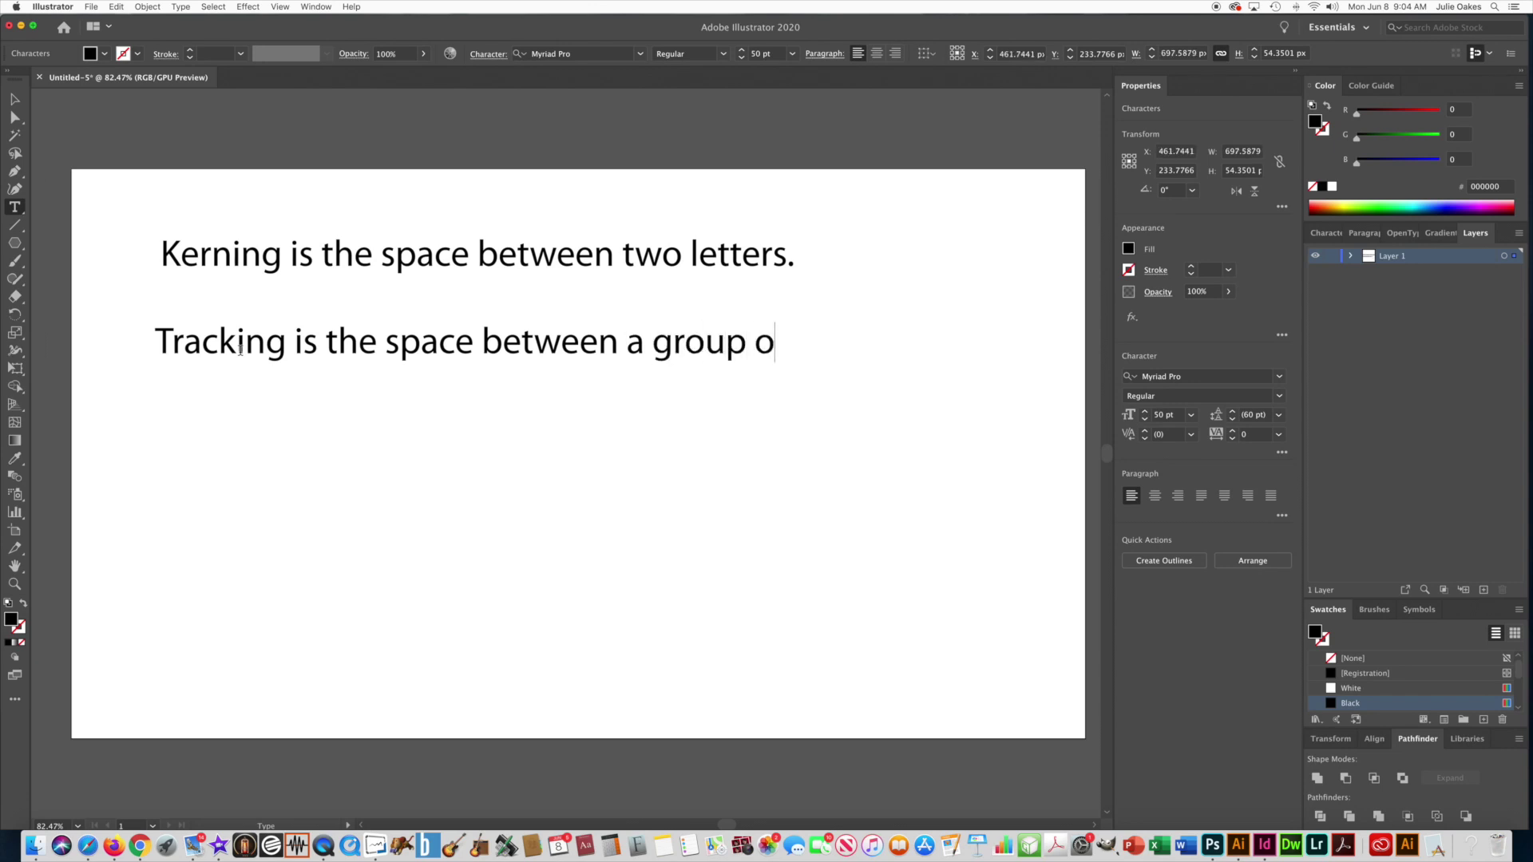
pyautogui.write('f letters.')
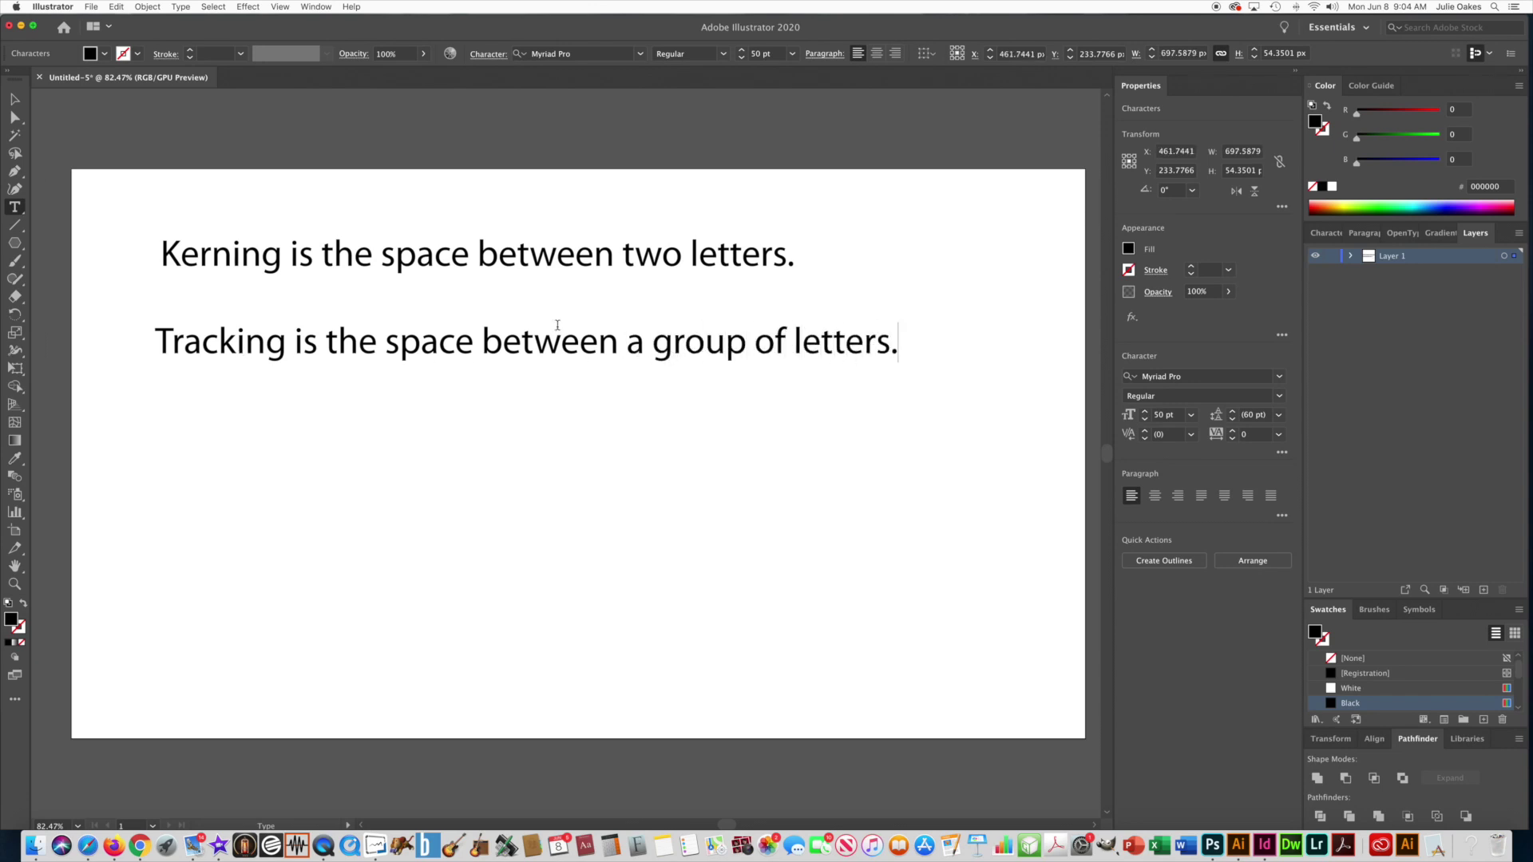
pyautogui.click(15, 100)
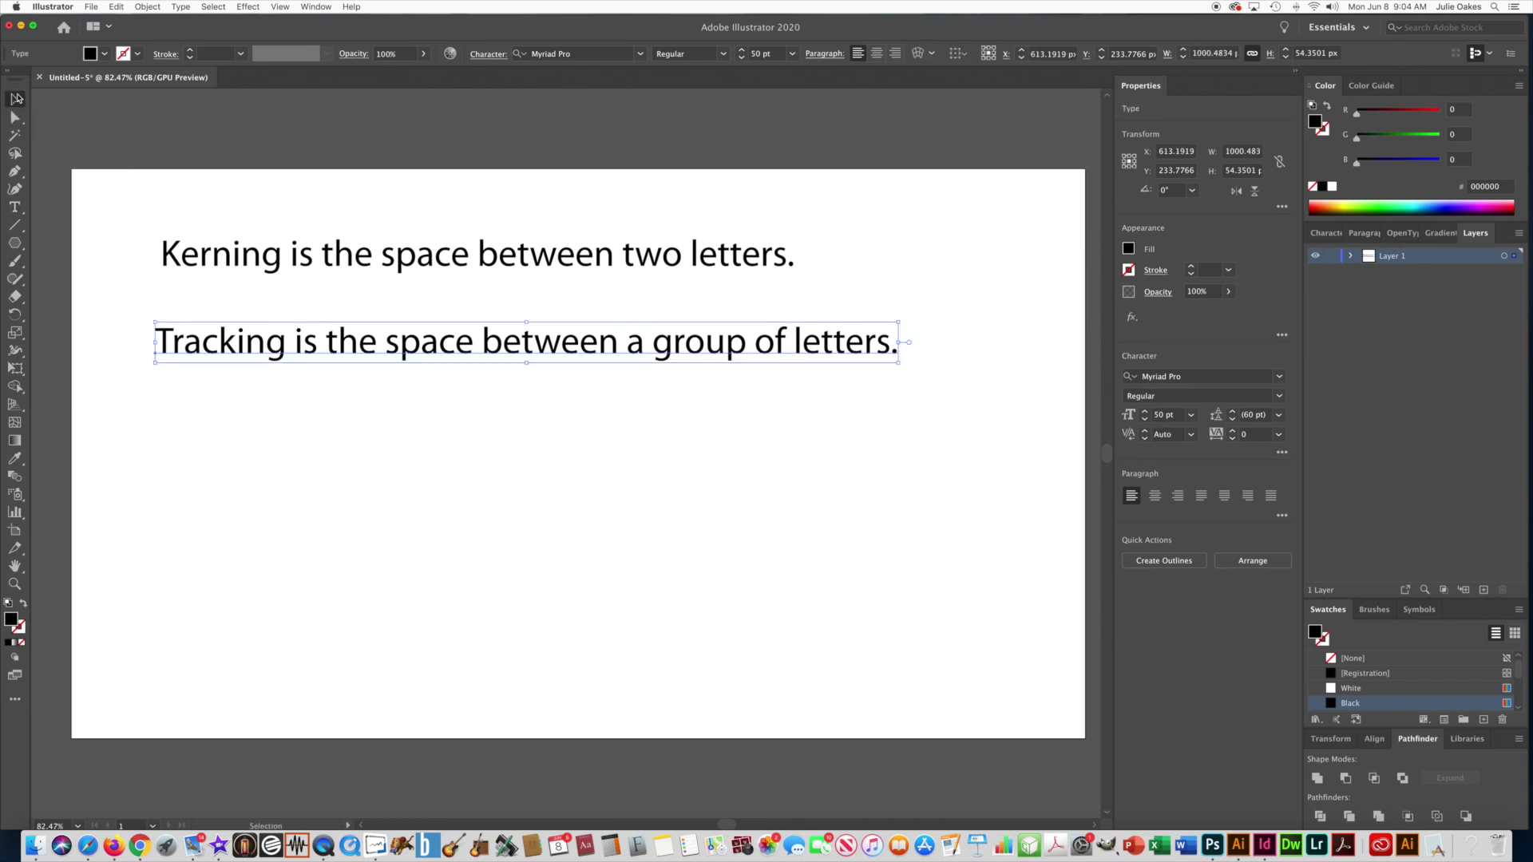
pyautogui.click(103, 198)
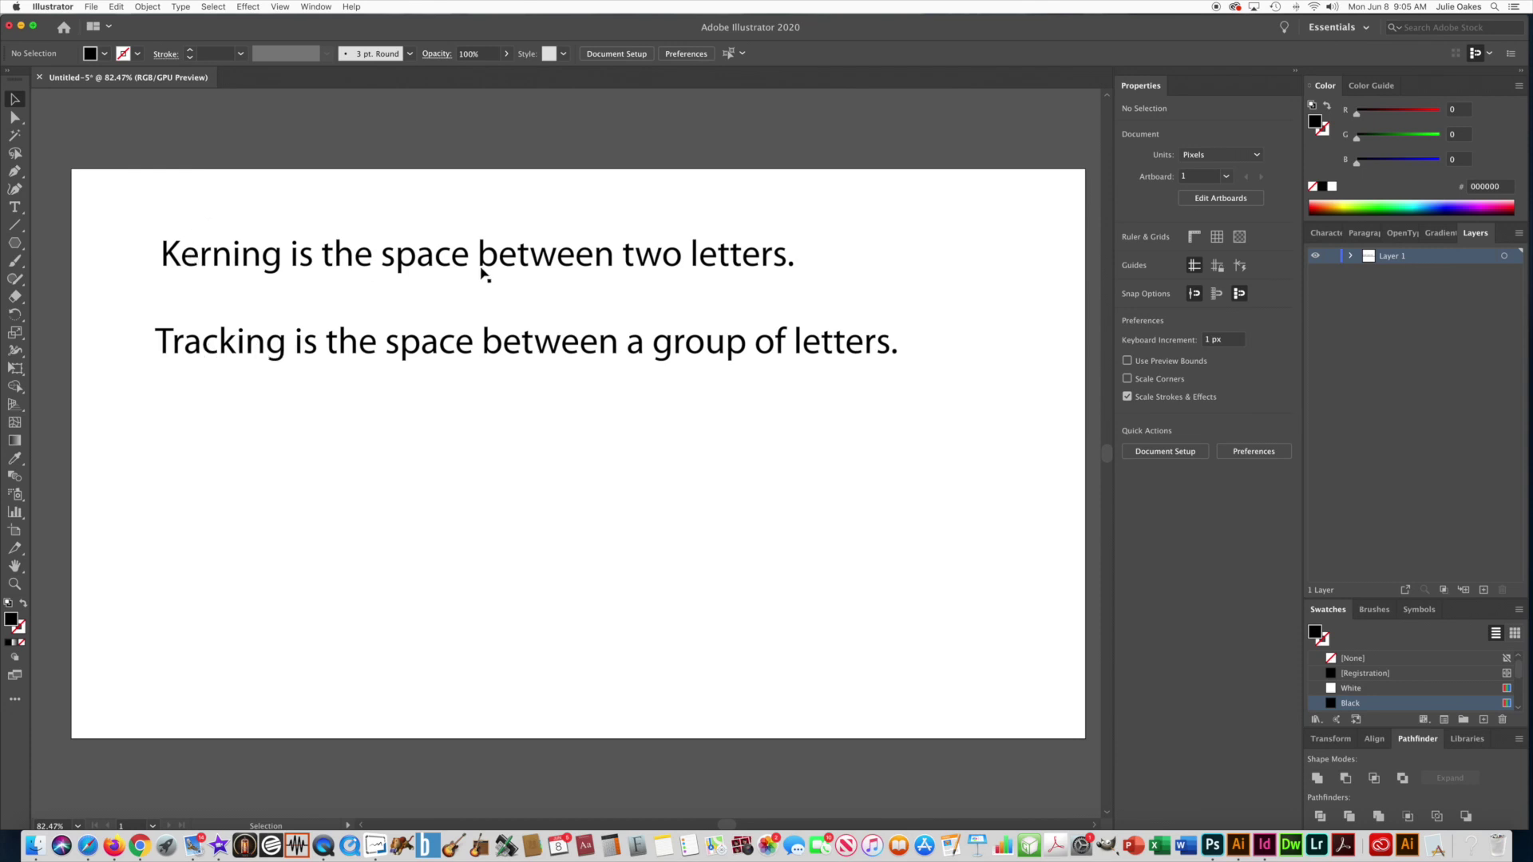
# - Set the kerning between the first n and the i in the word "Kerning" to 20, and increase it to 100
pyautogui.click(14, 207)
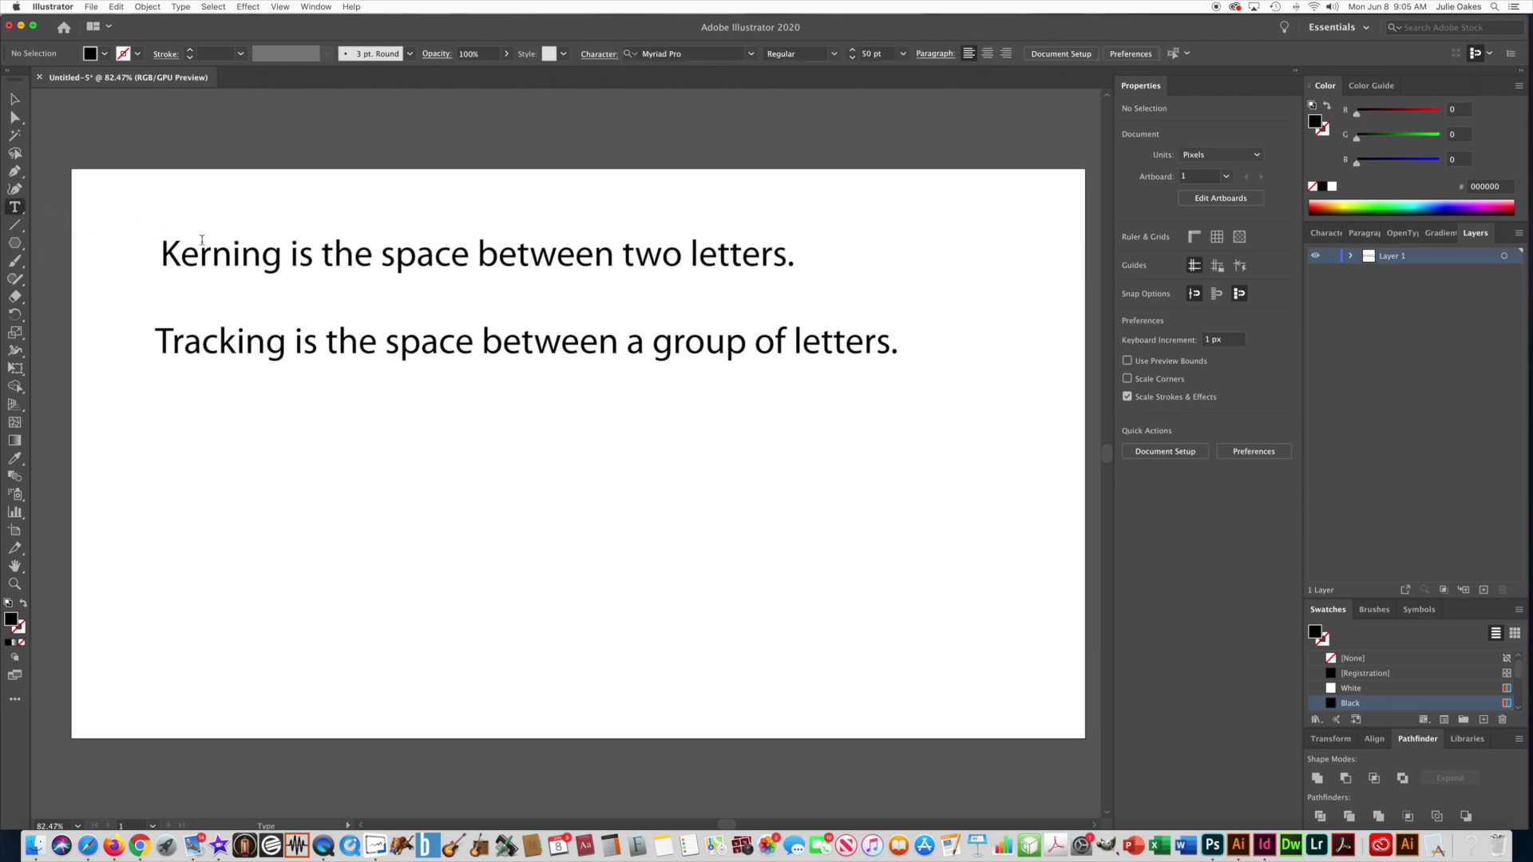
pyautogui.click(232, 254)
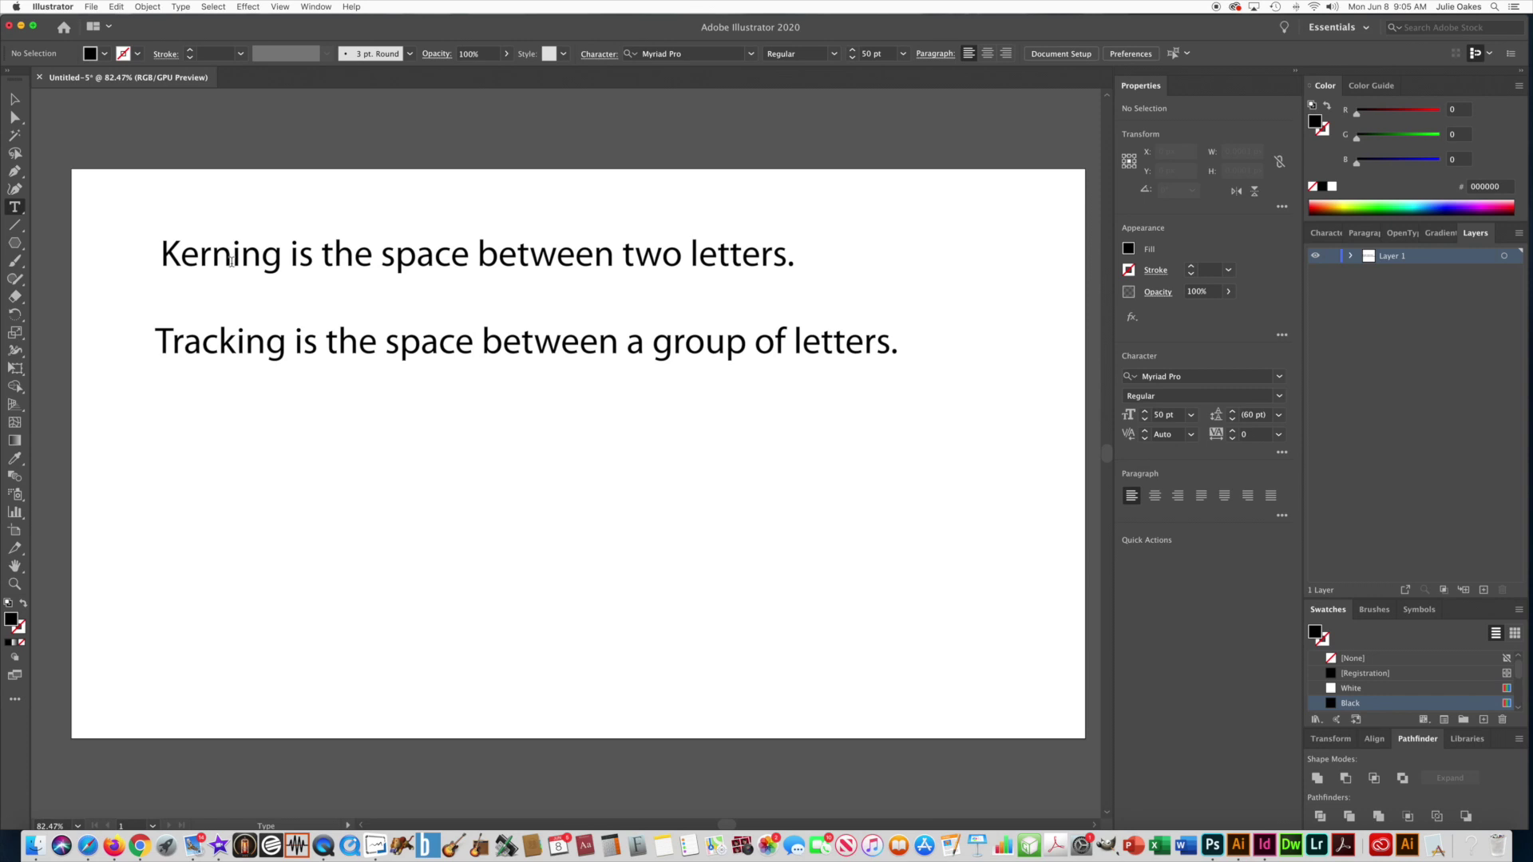
pyautogui.click(230, 260)
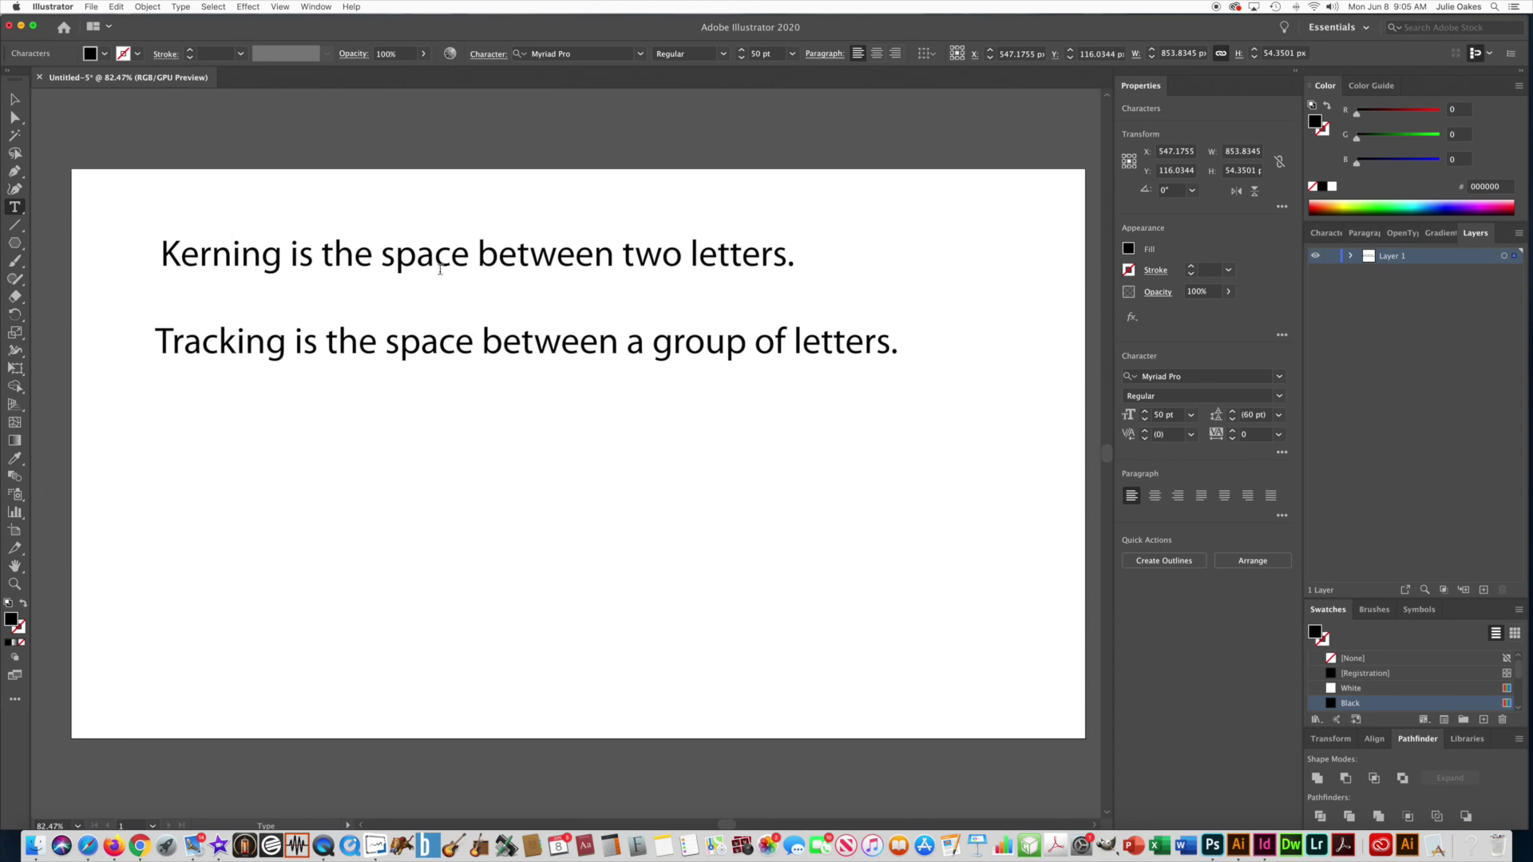
pyautogui.click(1161, 434)
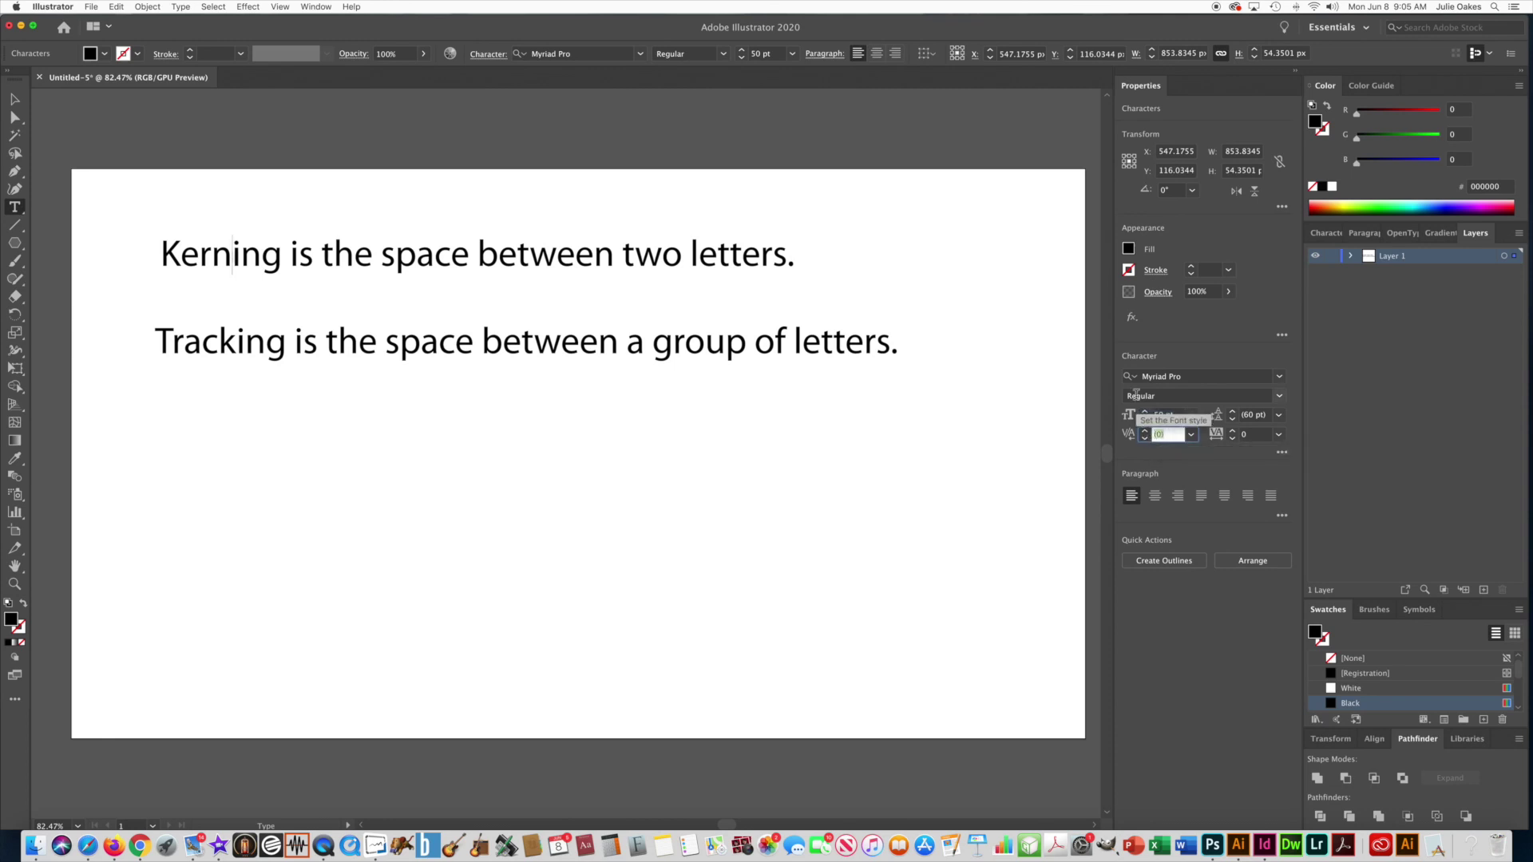
pyautogui.write('20')
pyautogui.press('Return')
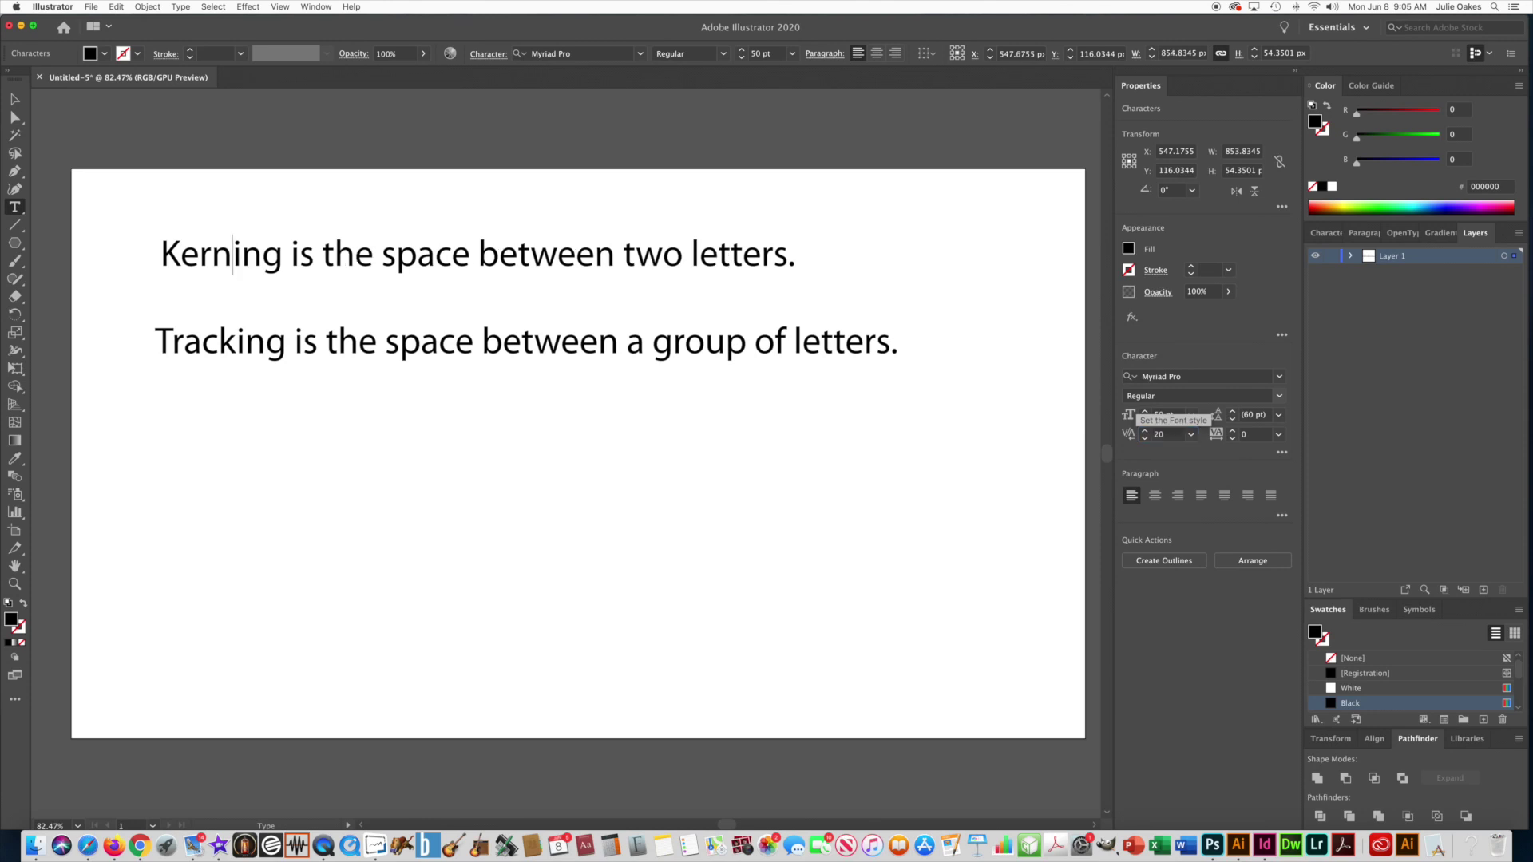
pyautogui.click(1129, 435)
pyautogui.write('100')
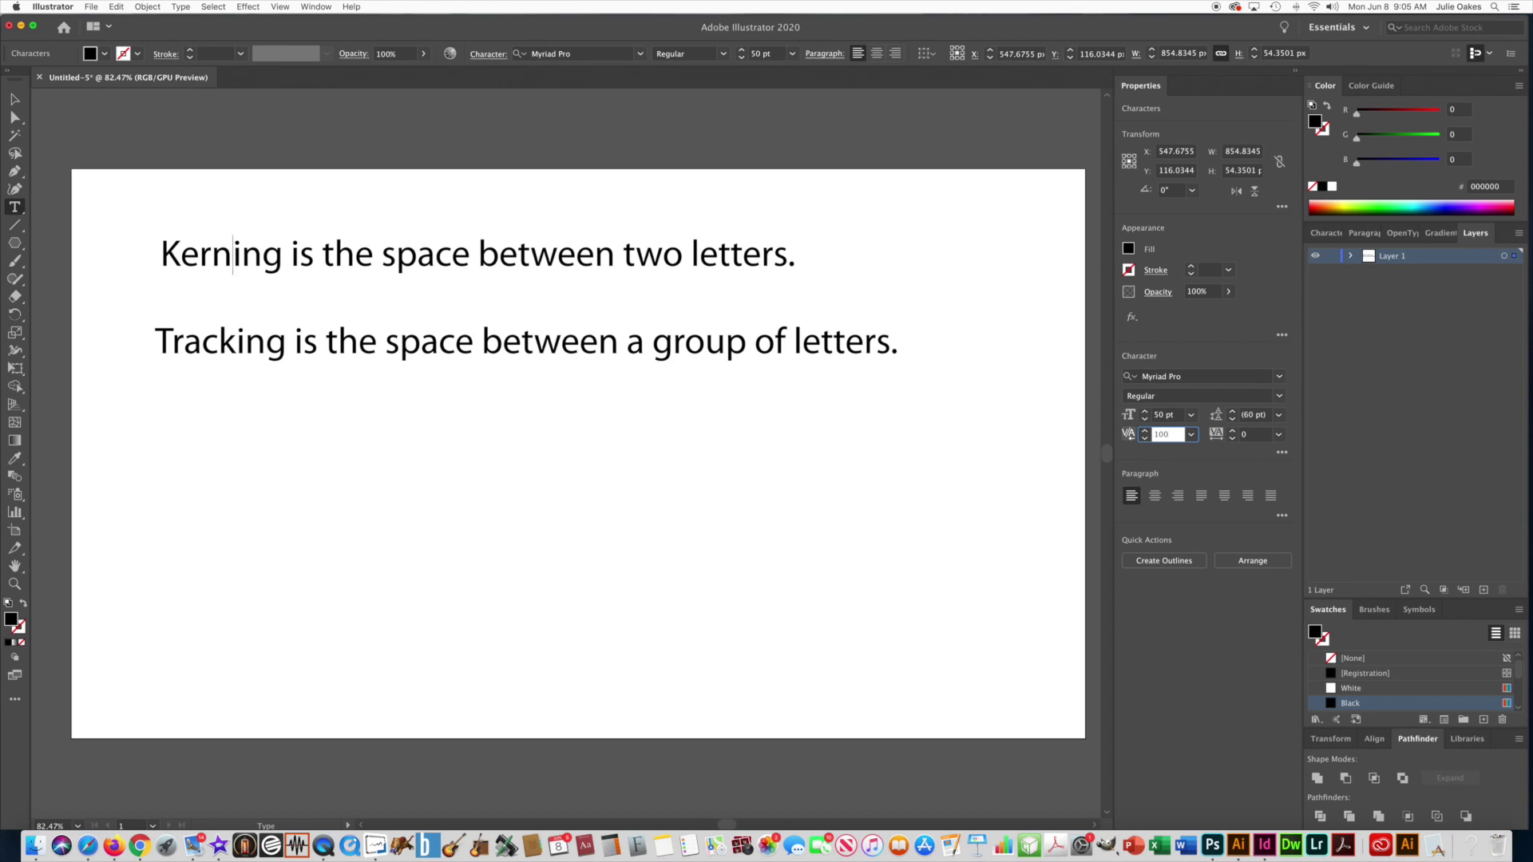
pyautogui.press('Return')
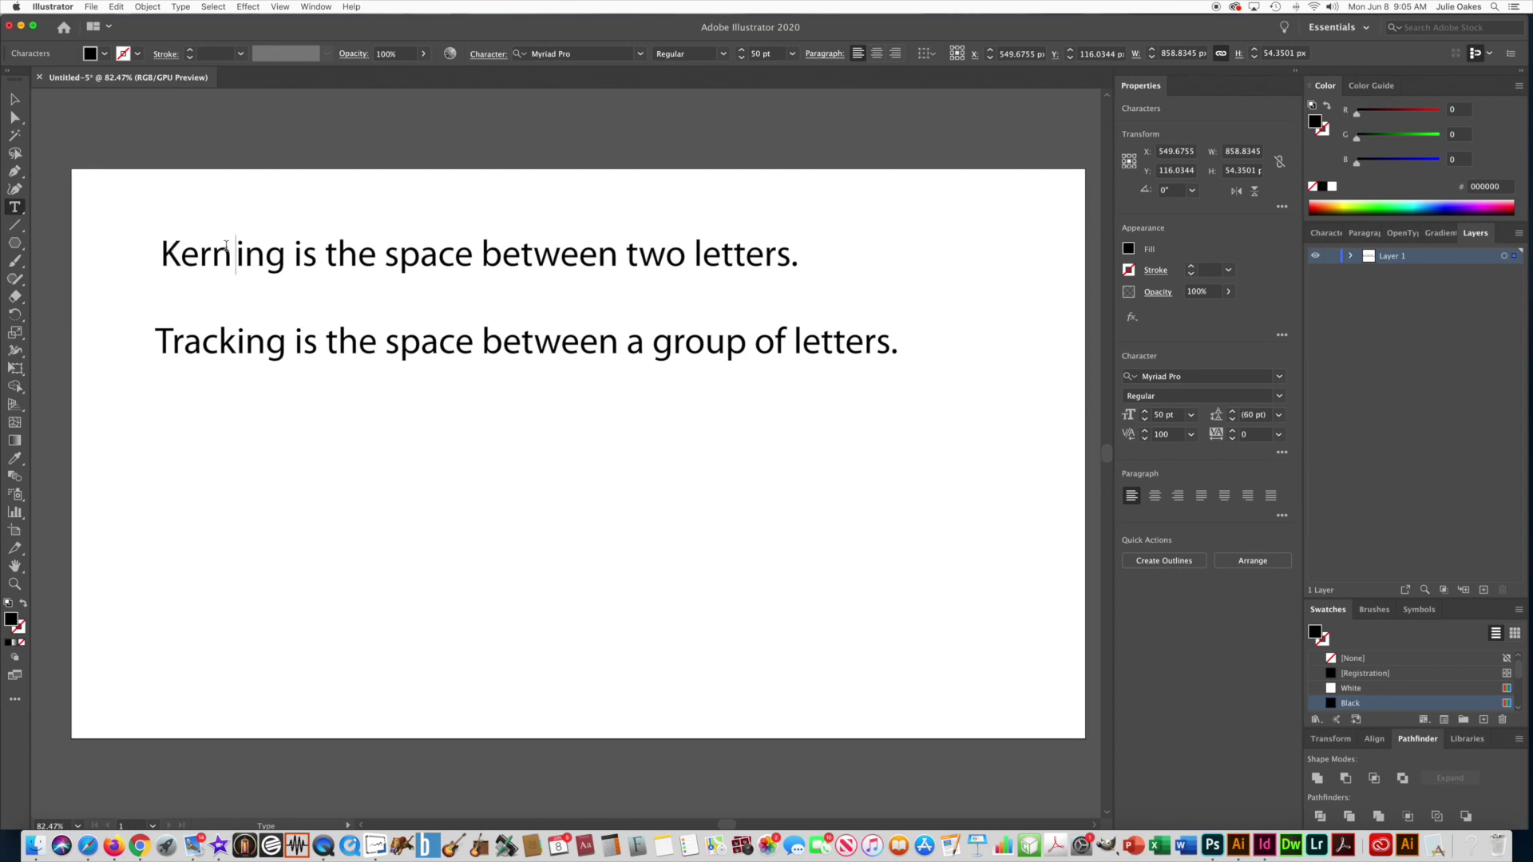
# - Set the kerning between the last n and the g in the word "Kerning" to -50 and finish editing the text
pyautogui.click(263, 258)
pyautogui.click(1164, 435)
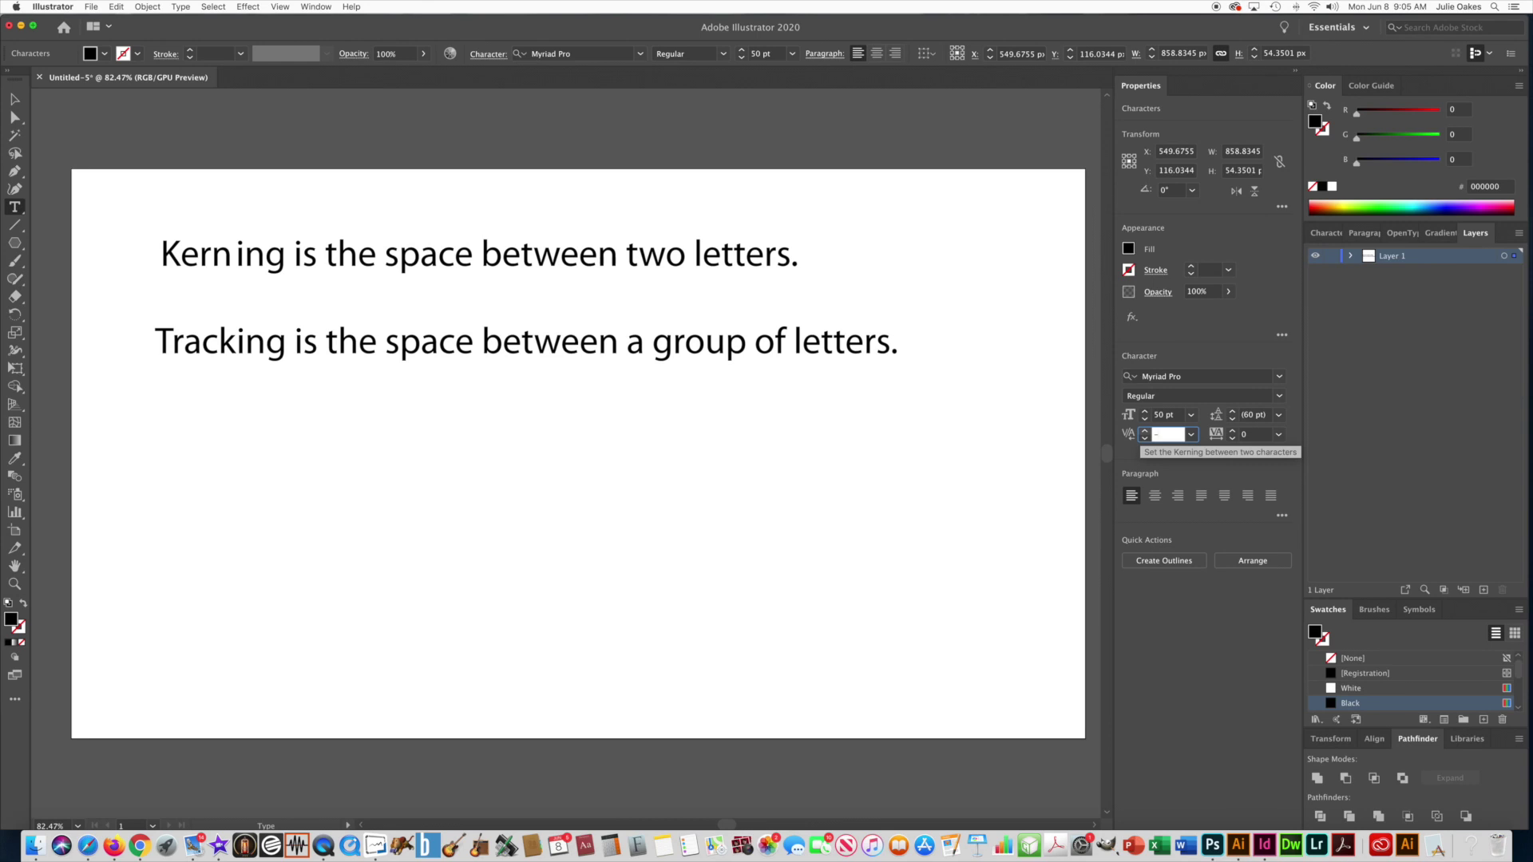
pyautogui.press('Return')
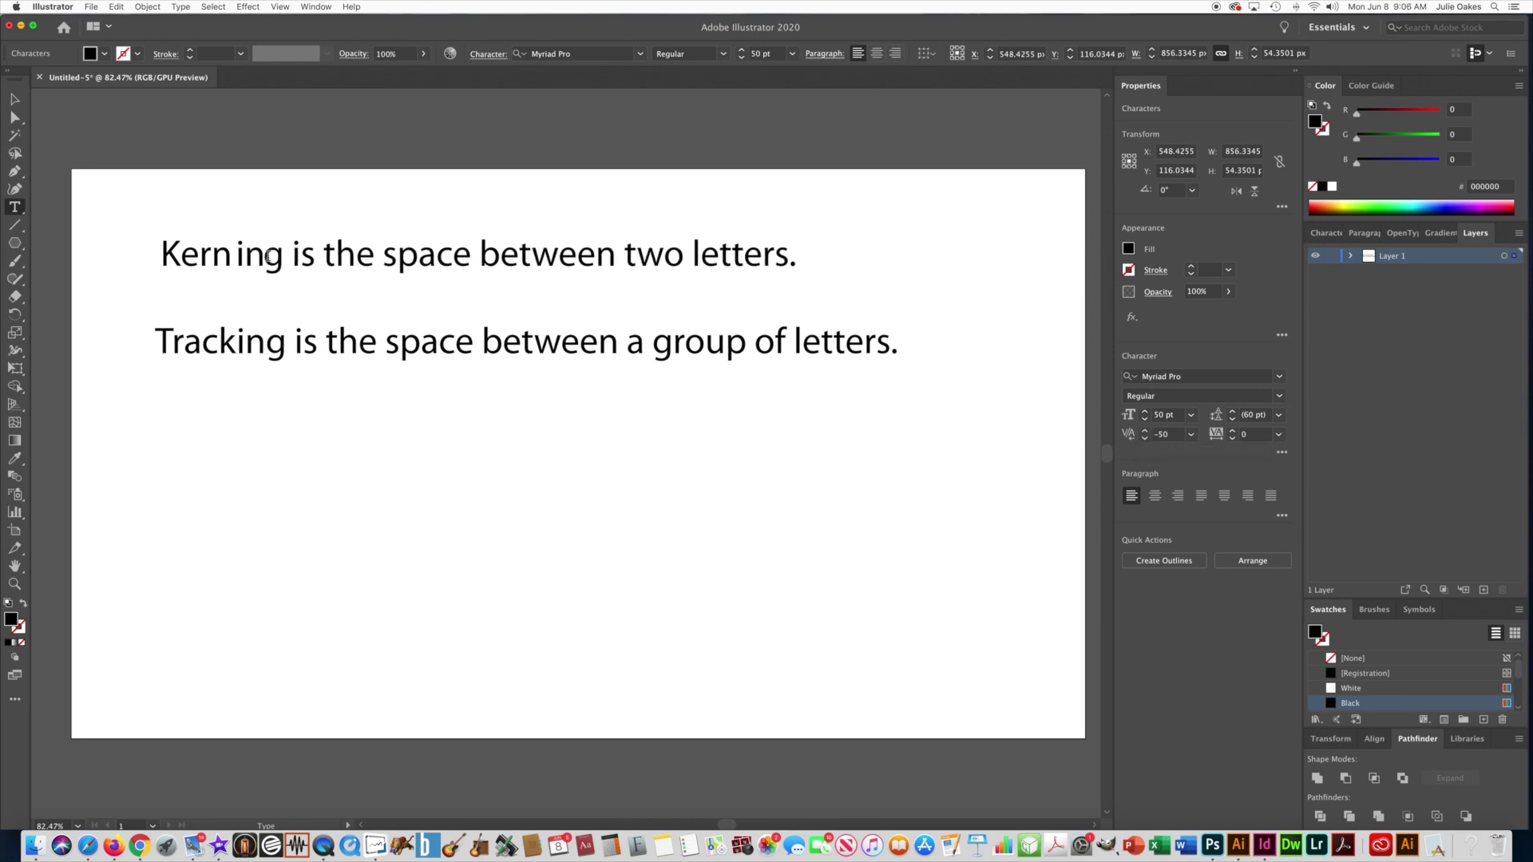
pyautogui.press('Escape')
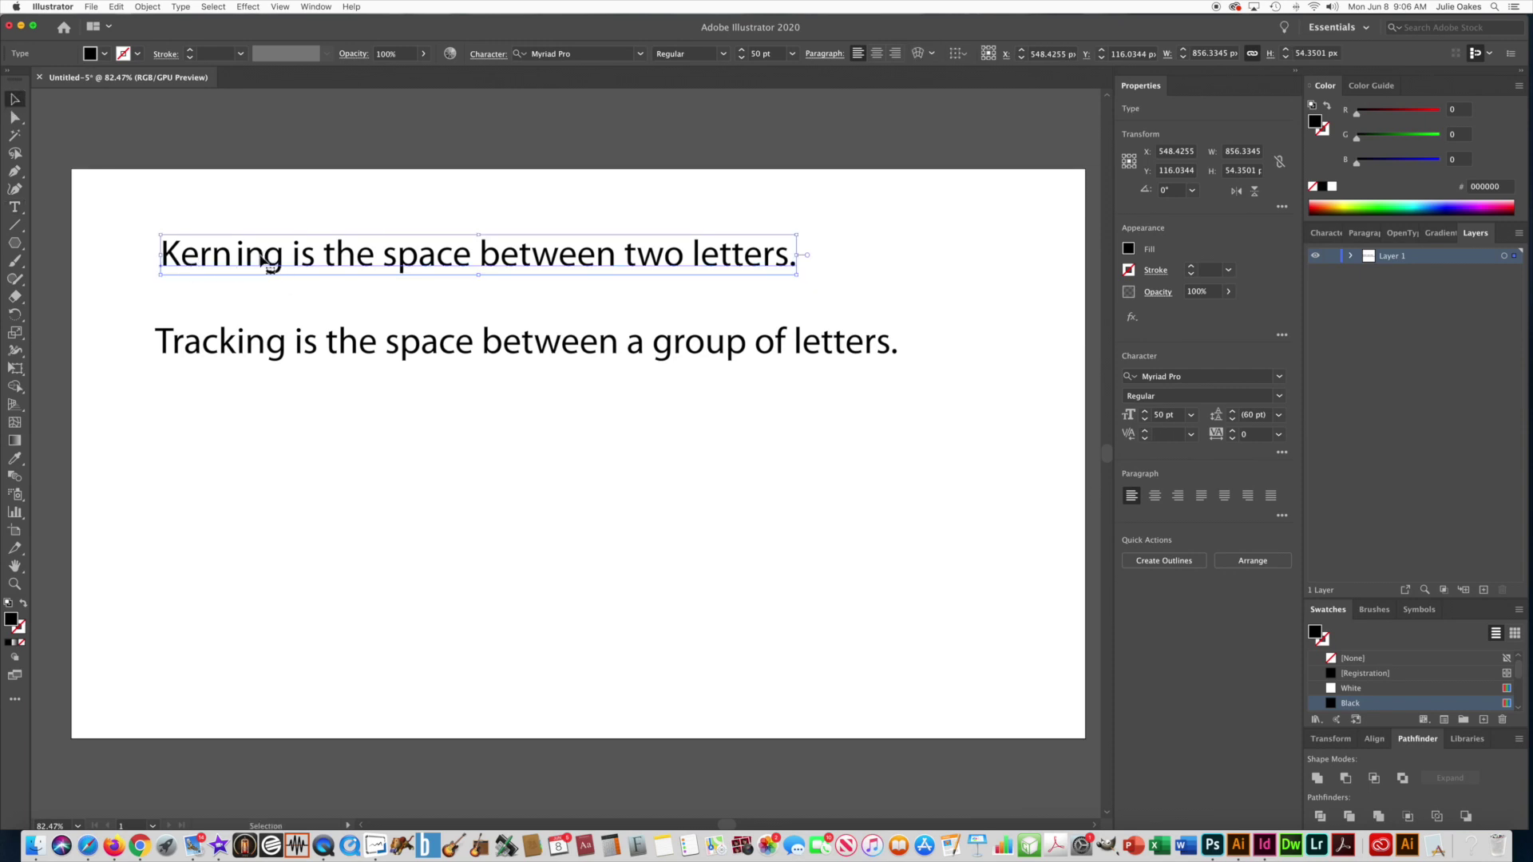
# - Select all the text of the "Tracking" sentence and set its tracking to 100
pyautogui.click(207, 355)
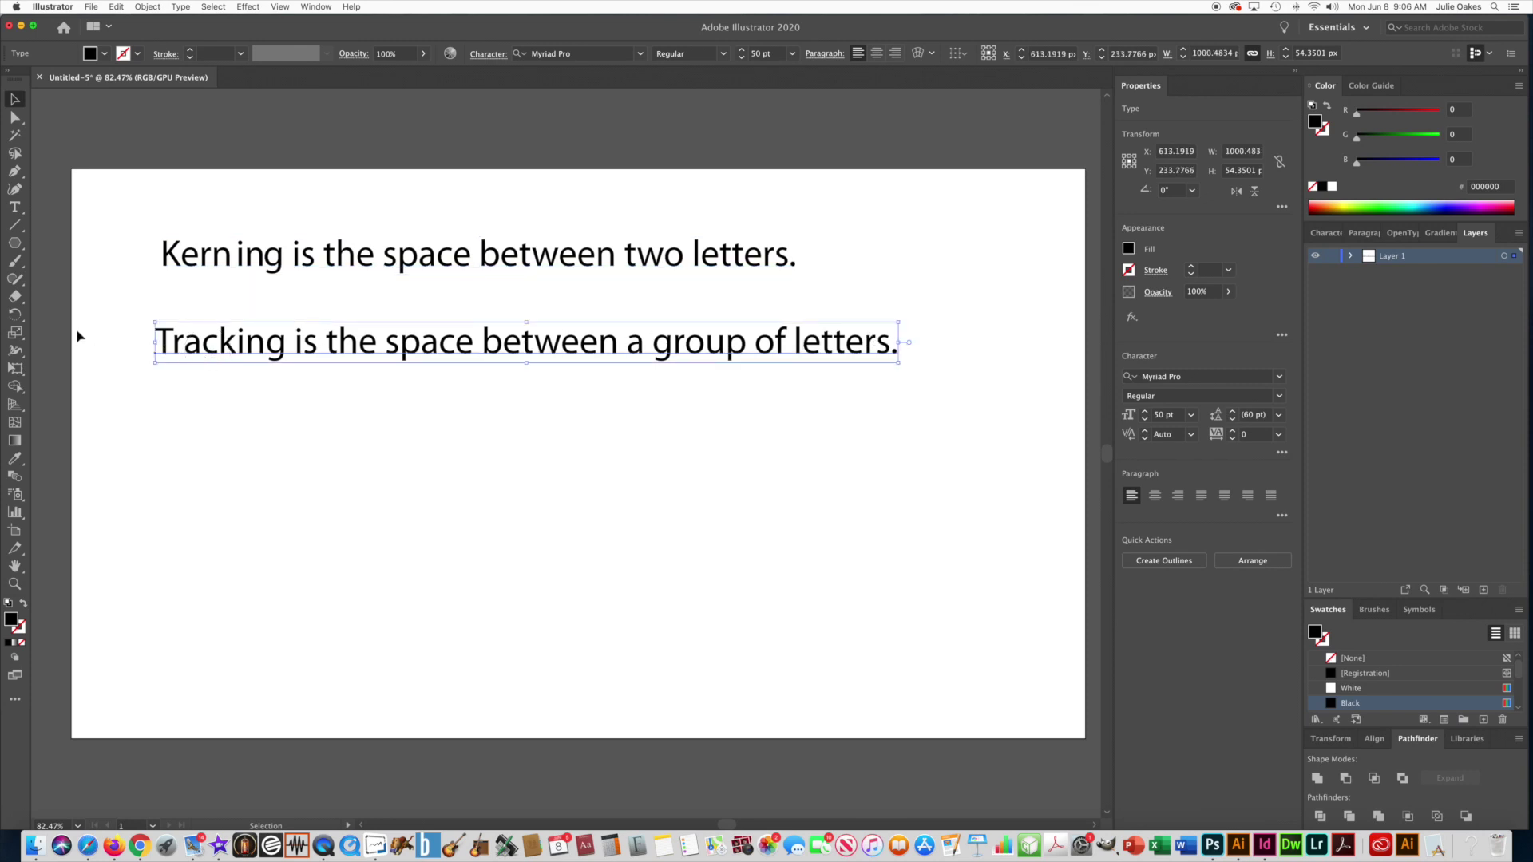
pyautogui.click(15, 208)
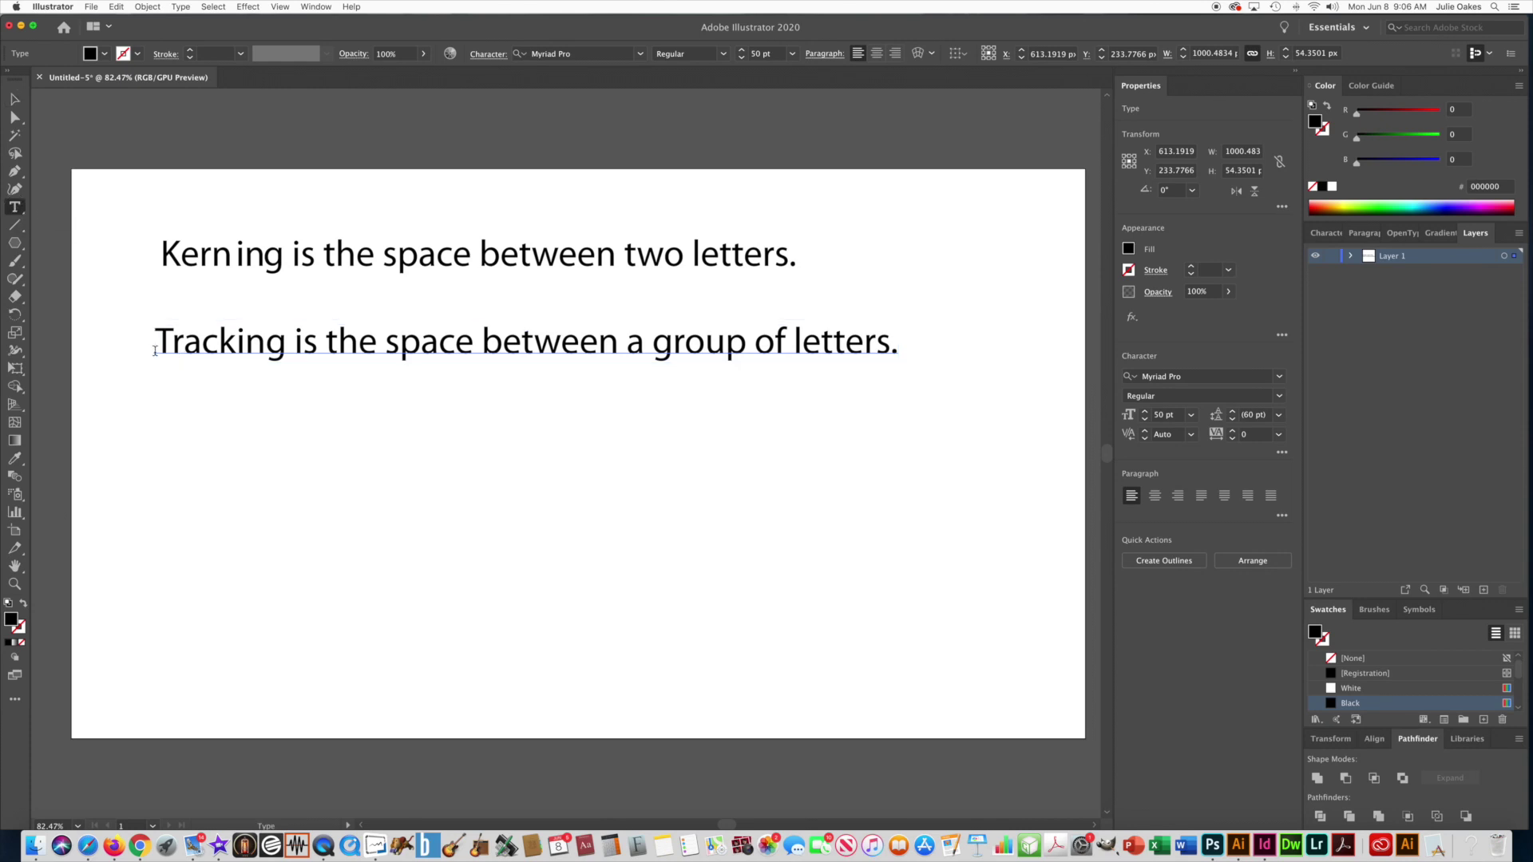
pyautogui.moveTo(157, 350); pyautogui.dragTo(902, 346)
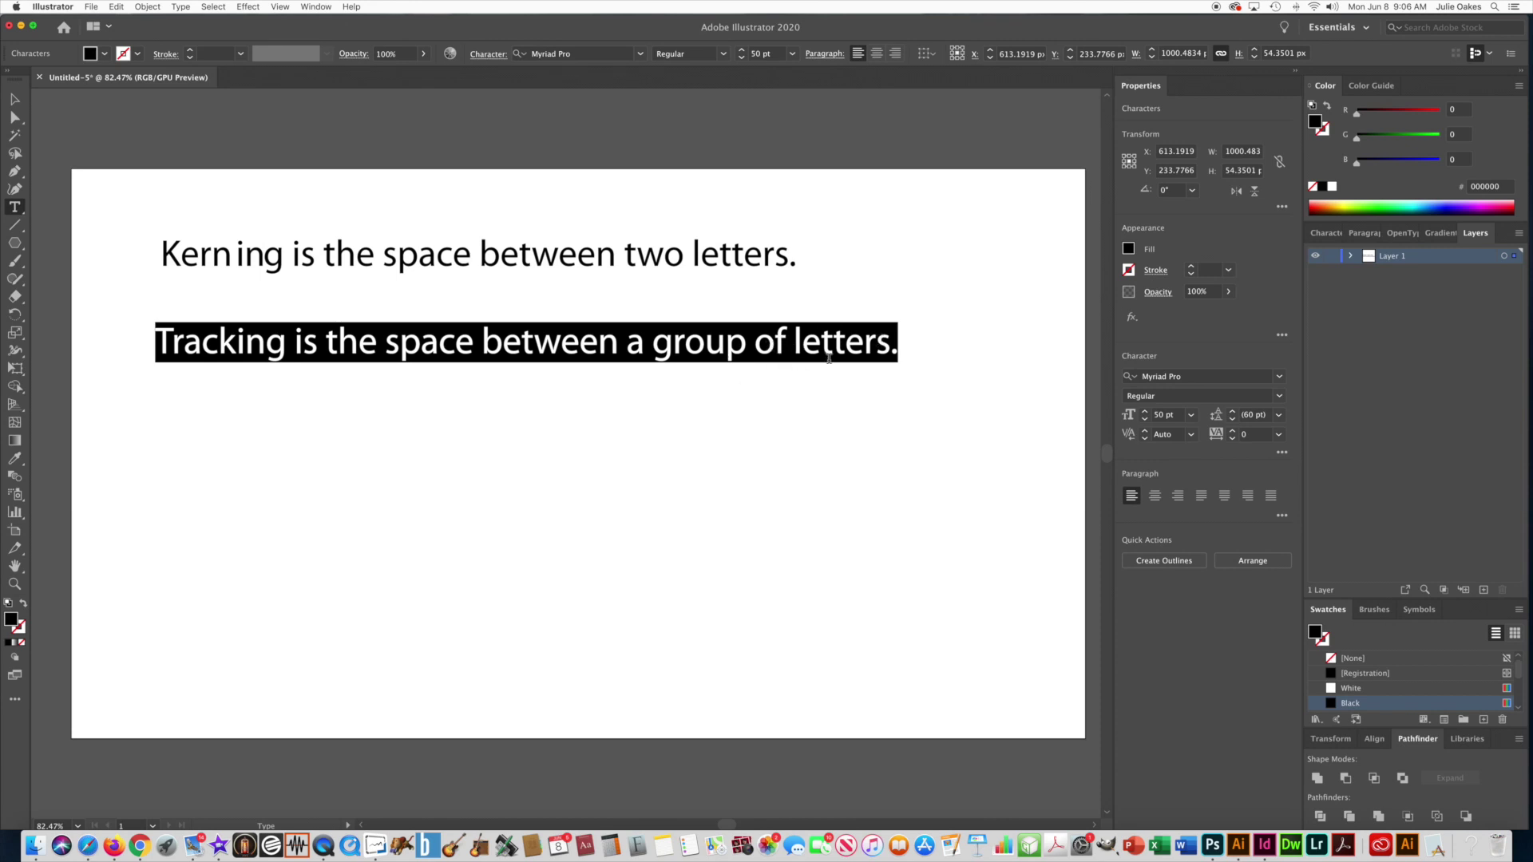
pyautogui.click(1251, 435)
pyautogui.write('100')
pyautogui.press('Return')
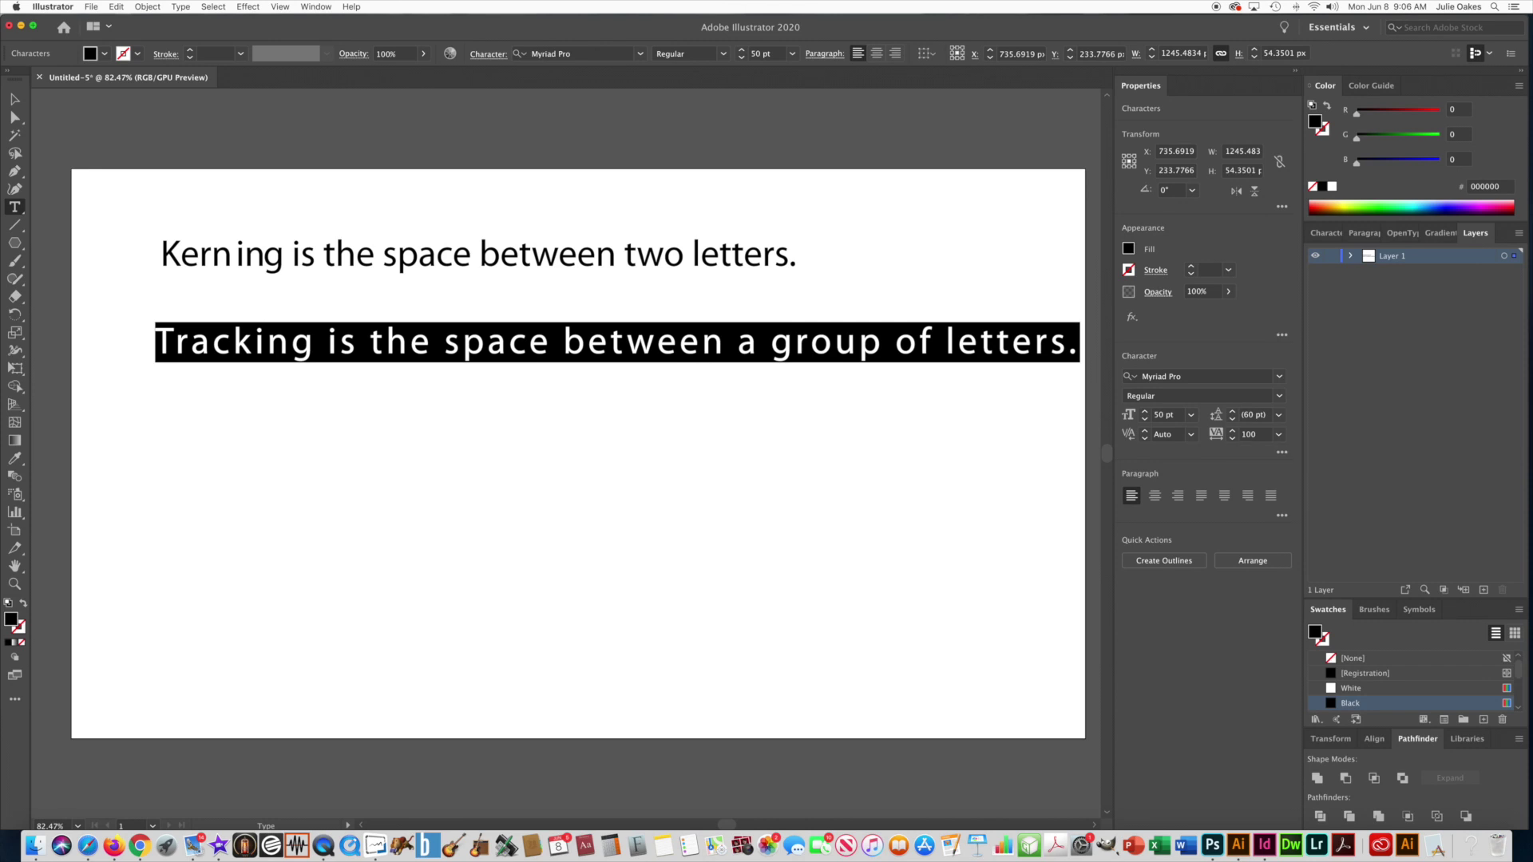
# - Tighten the tracking of the "Tracking" sentence to -50, finish editing the text and deselect it
pyautogui.click(1247, 435)
pyautogui.write('-50')
pyautogui.press('Return')
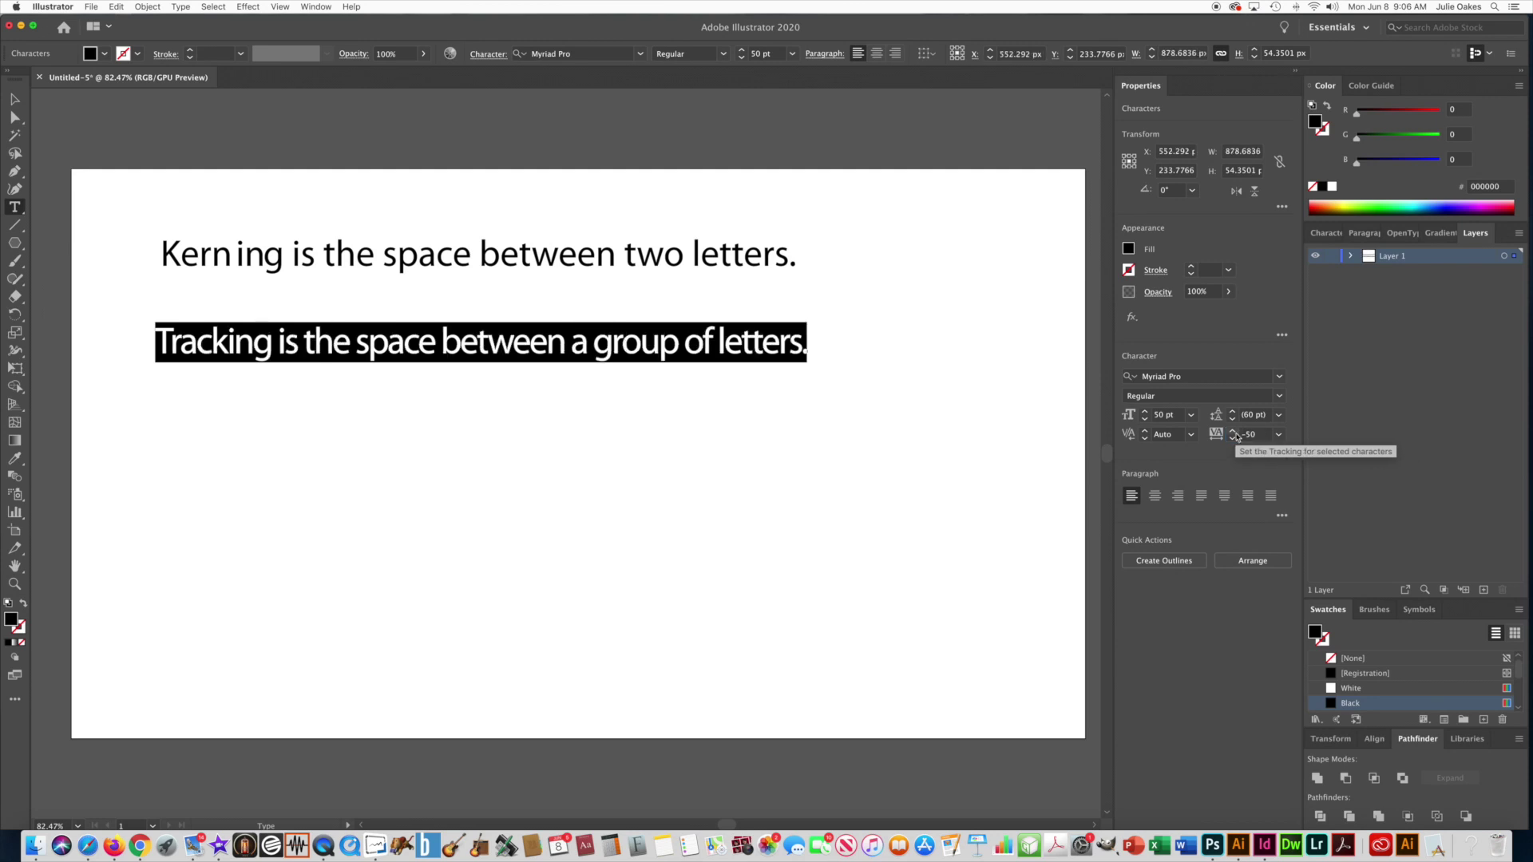
pyautogui.click(14, 99)
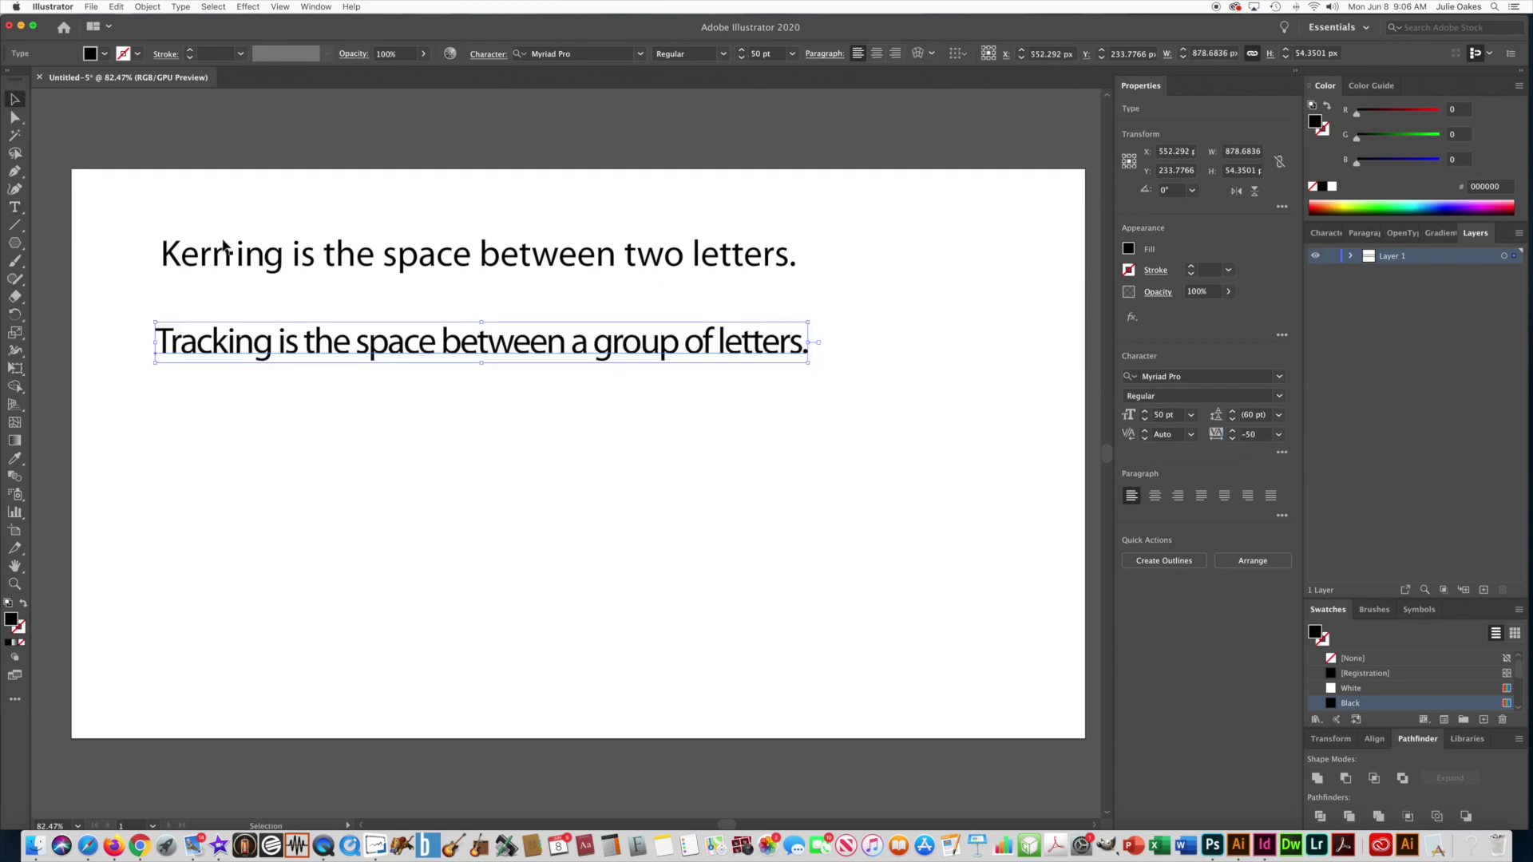
pyautogui.click(270, 436)
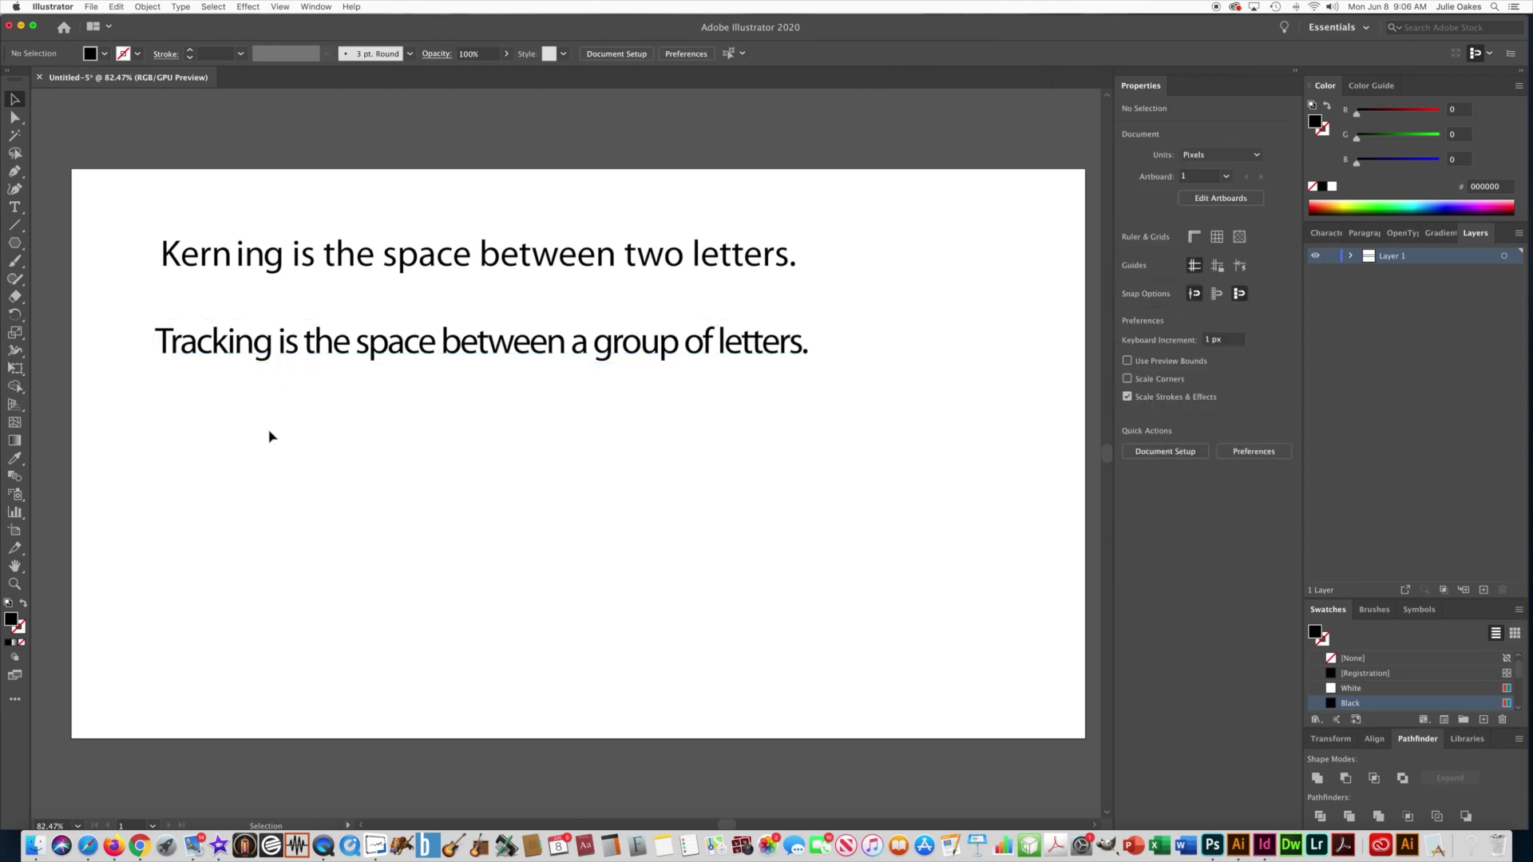
# - Add a third line of point type below the "Tracking" sentence reading "Leading is the space between lines of text."
pyautogui.click(14, 208)
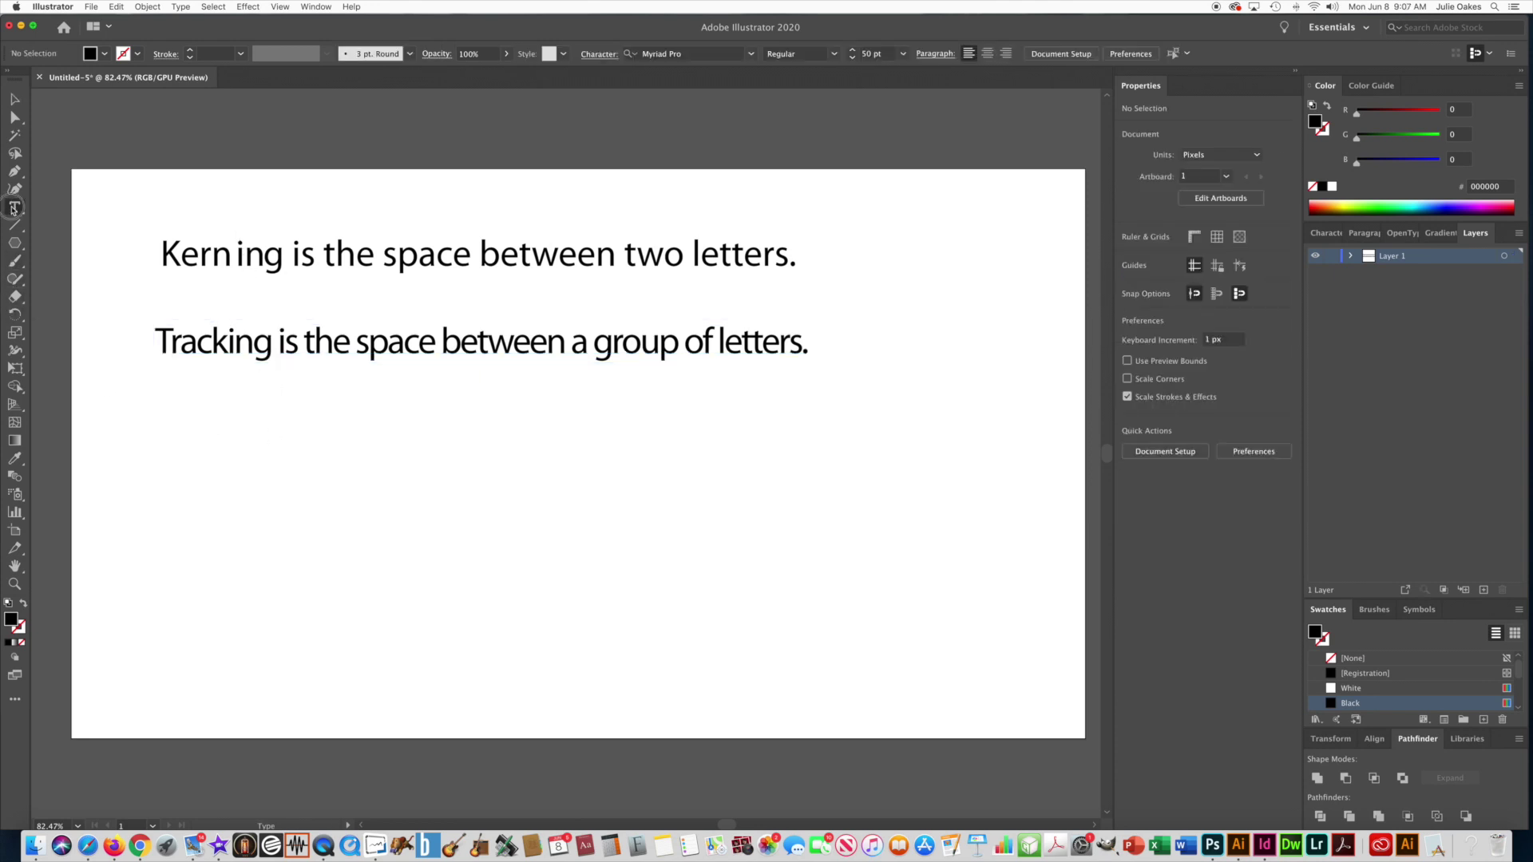
pyautogui.click(182, 432)
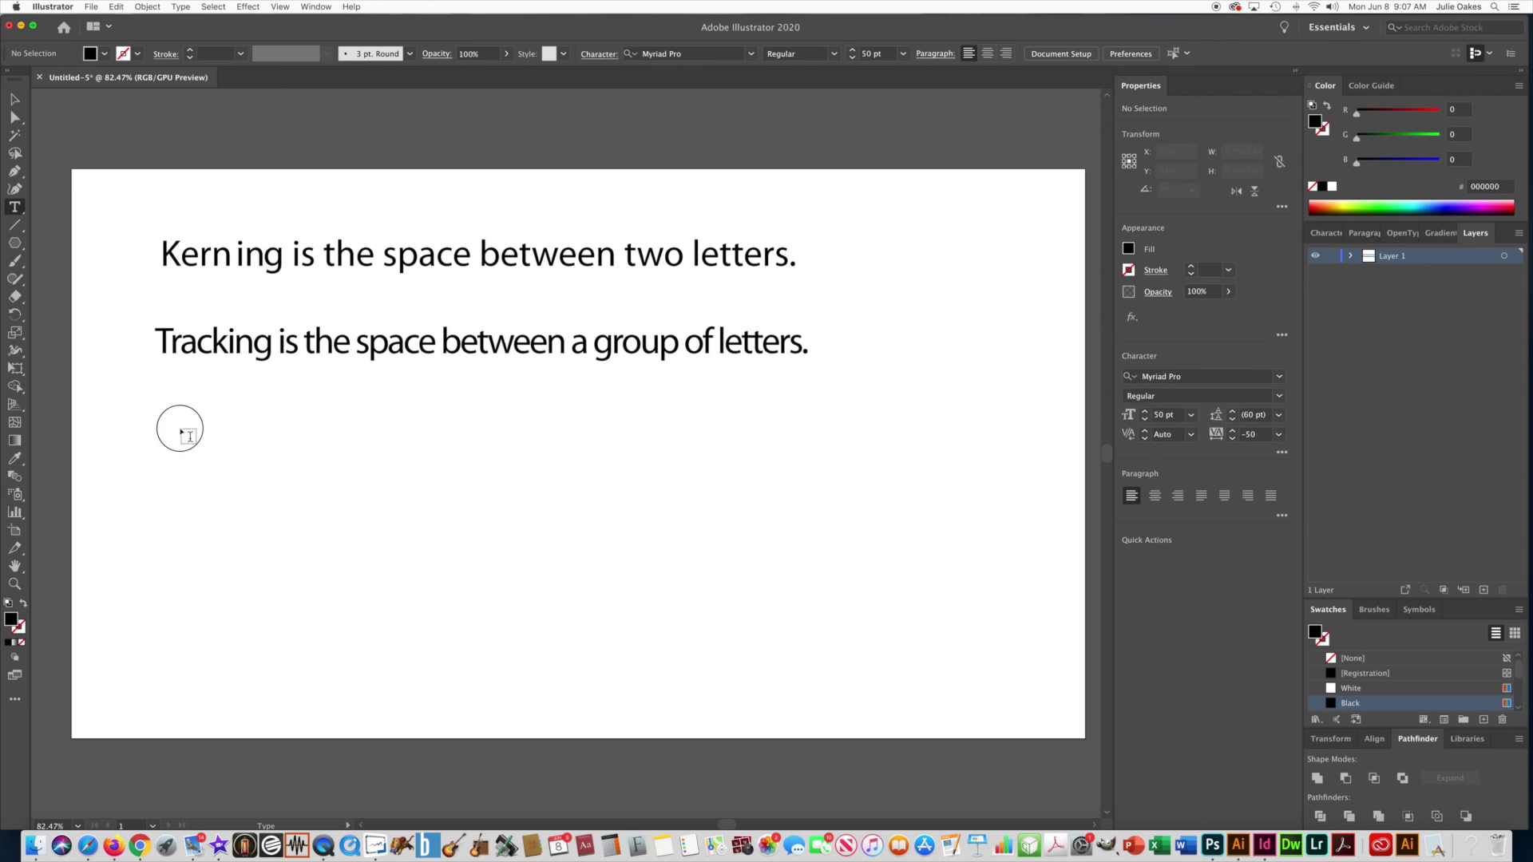
pyautogui.write('Leadin')
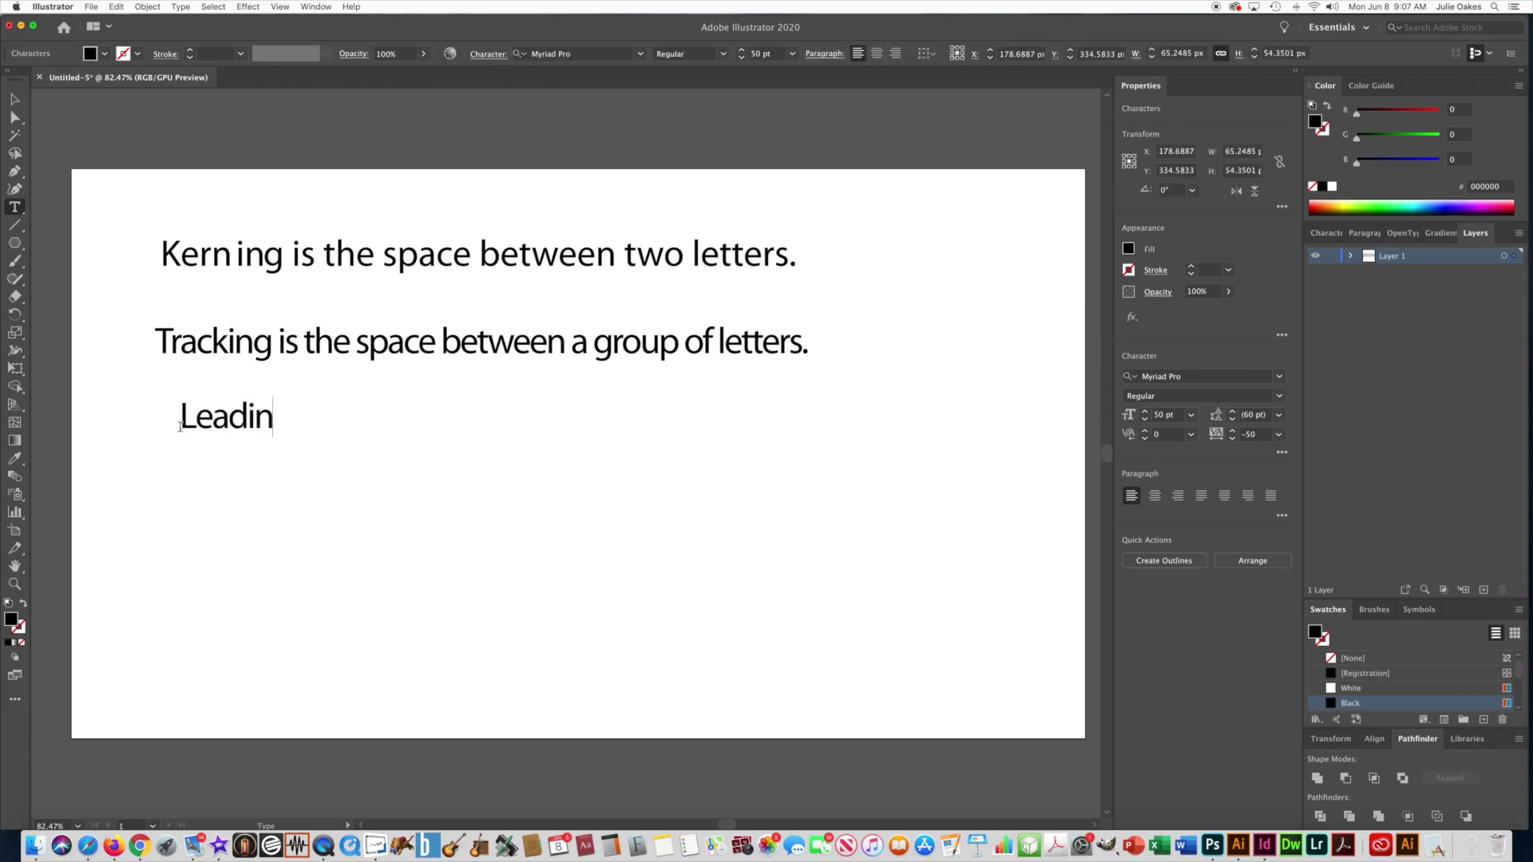
pyautogui.write('g is the sp')
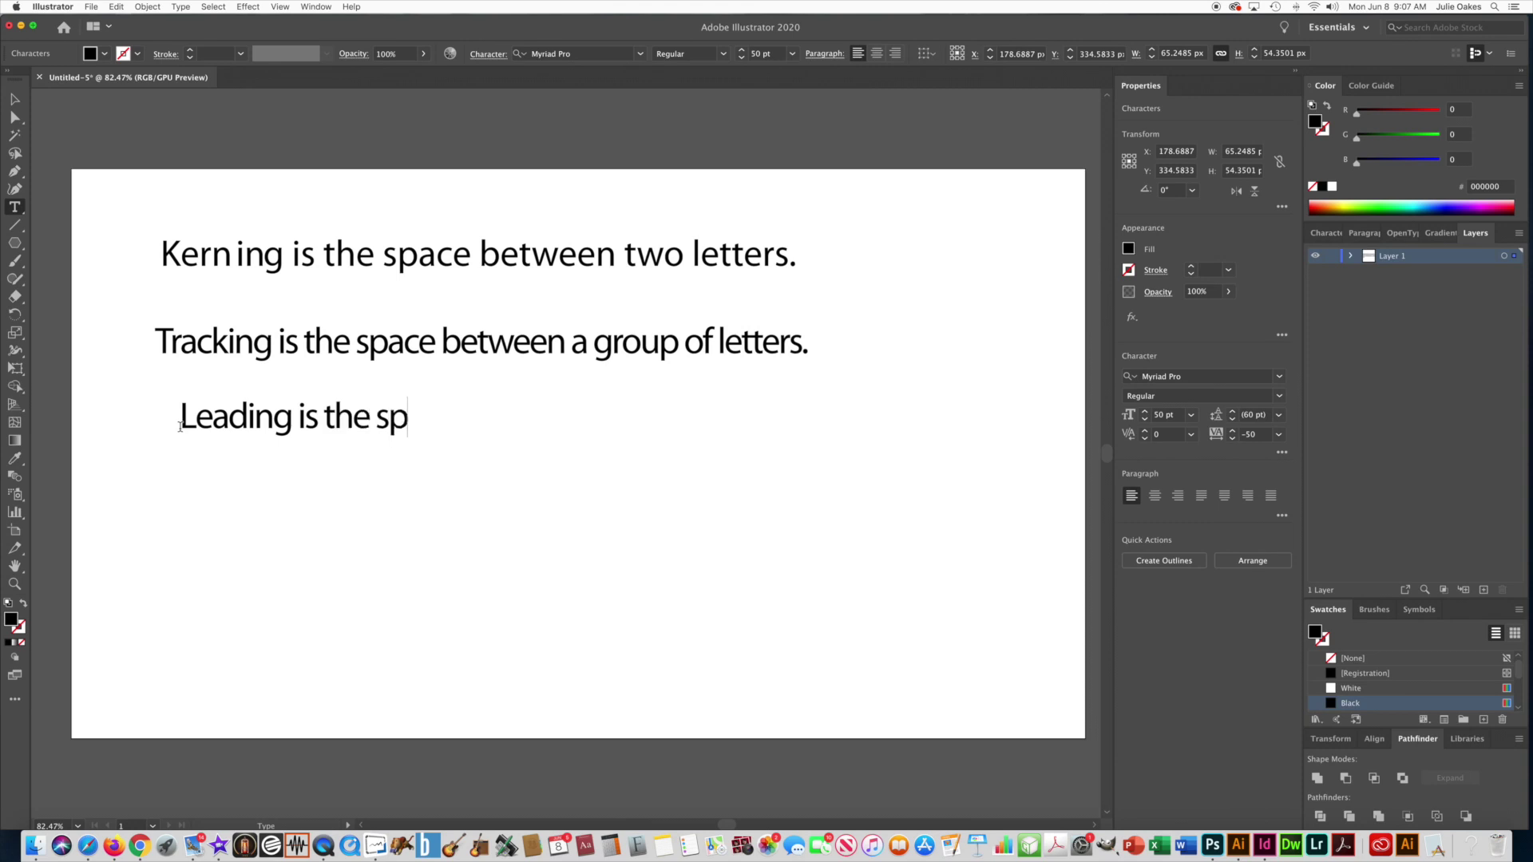
pyautogui.write('ace between ')
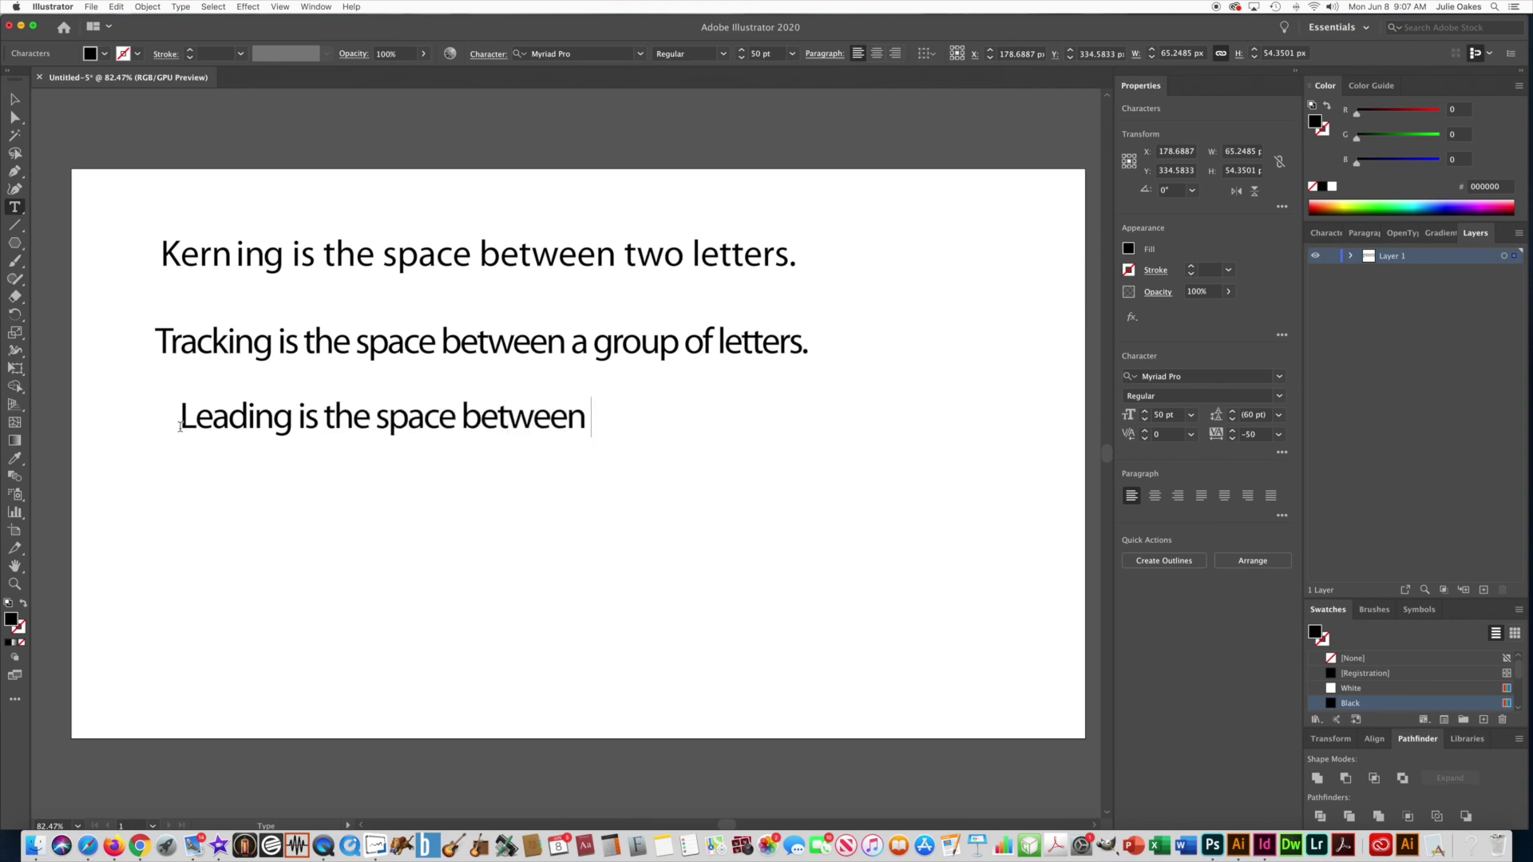
pyautogui.write('lines of text.')
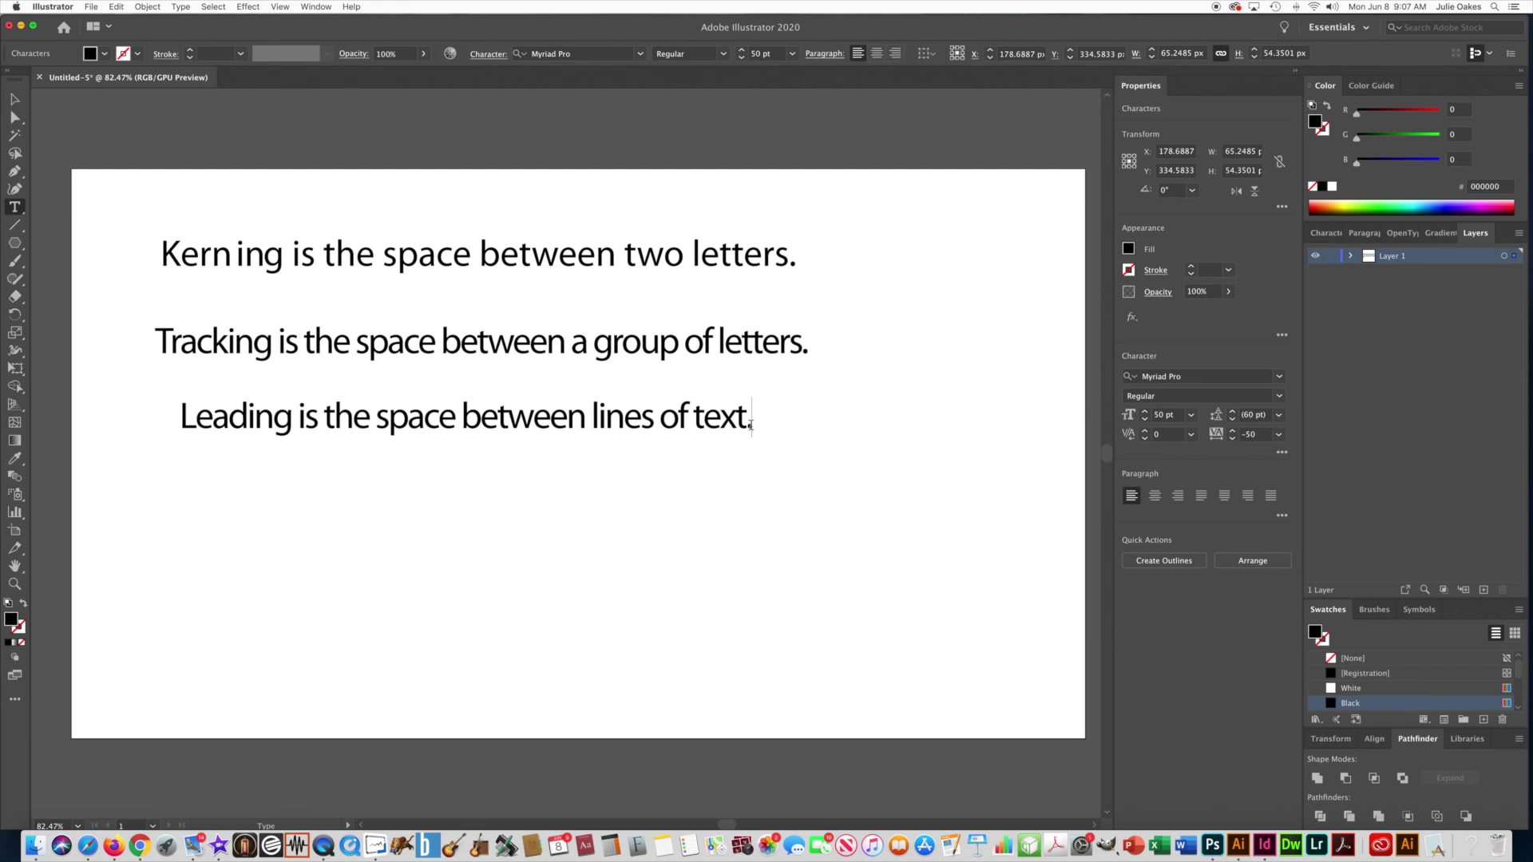
# - Copy the "Leading" sentence and paste it four times on new lines below within the same text object
pyautogui.moveTo(751, 426); pyautogui.dragTo(177, 442)
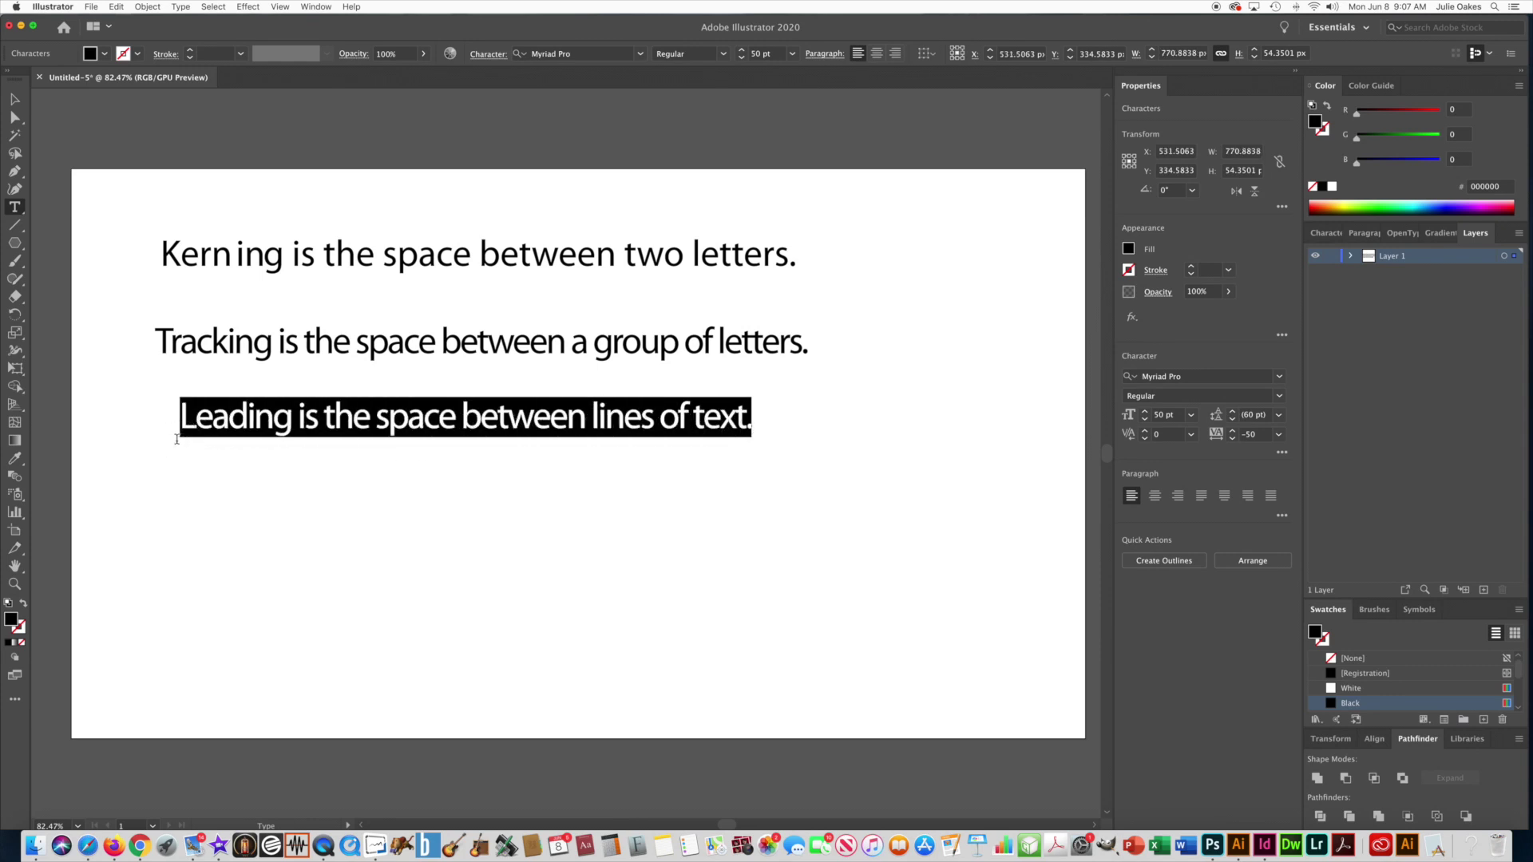
pyautogui.press('super')
pyautogui.click(116, 6)
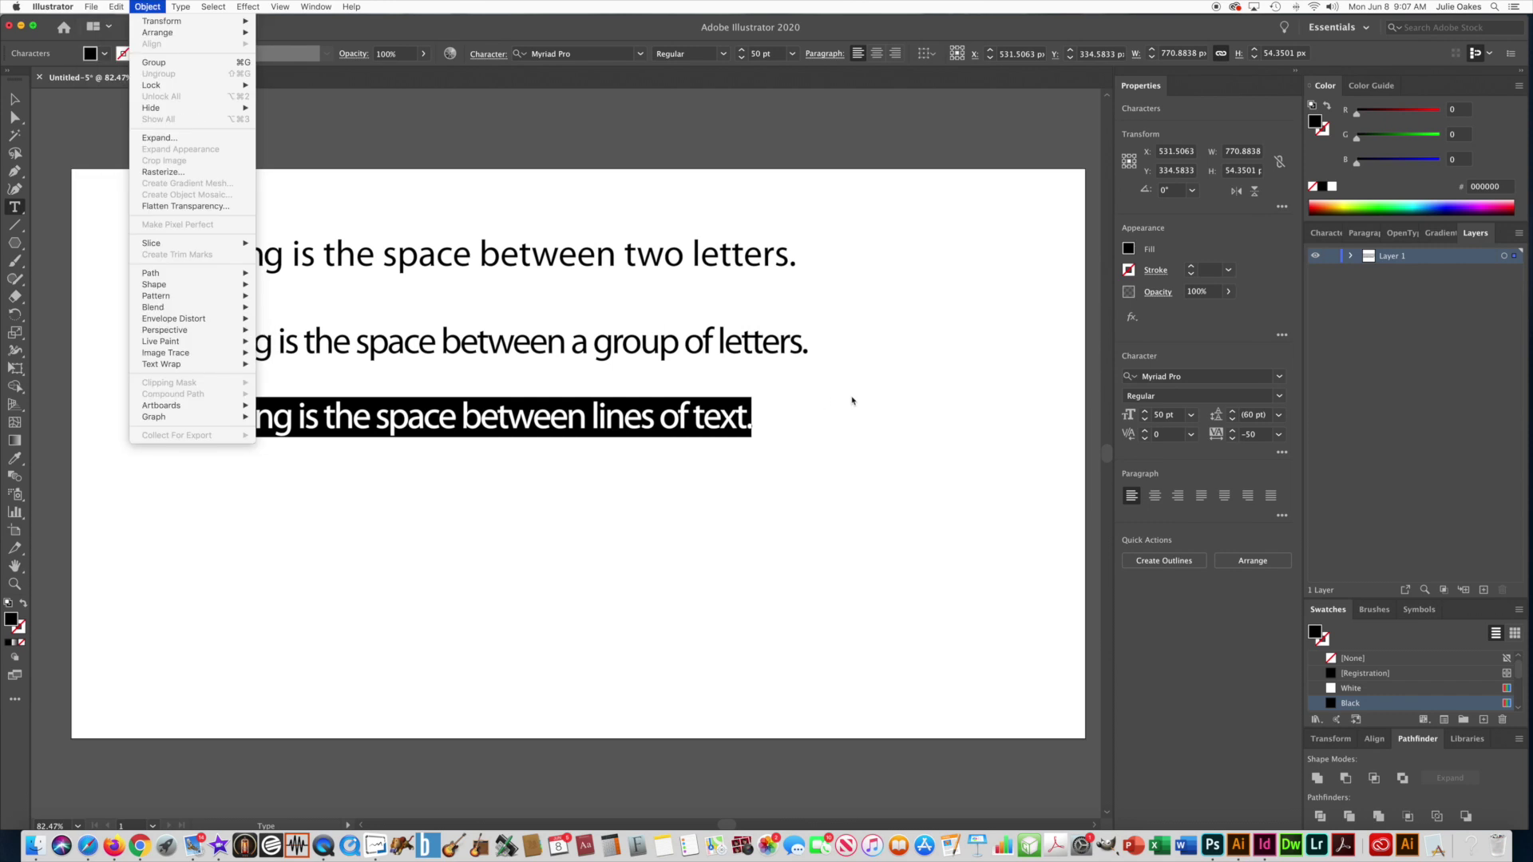
pyautogui.click(751, 431)
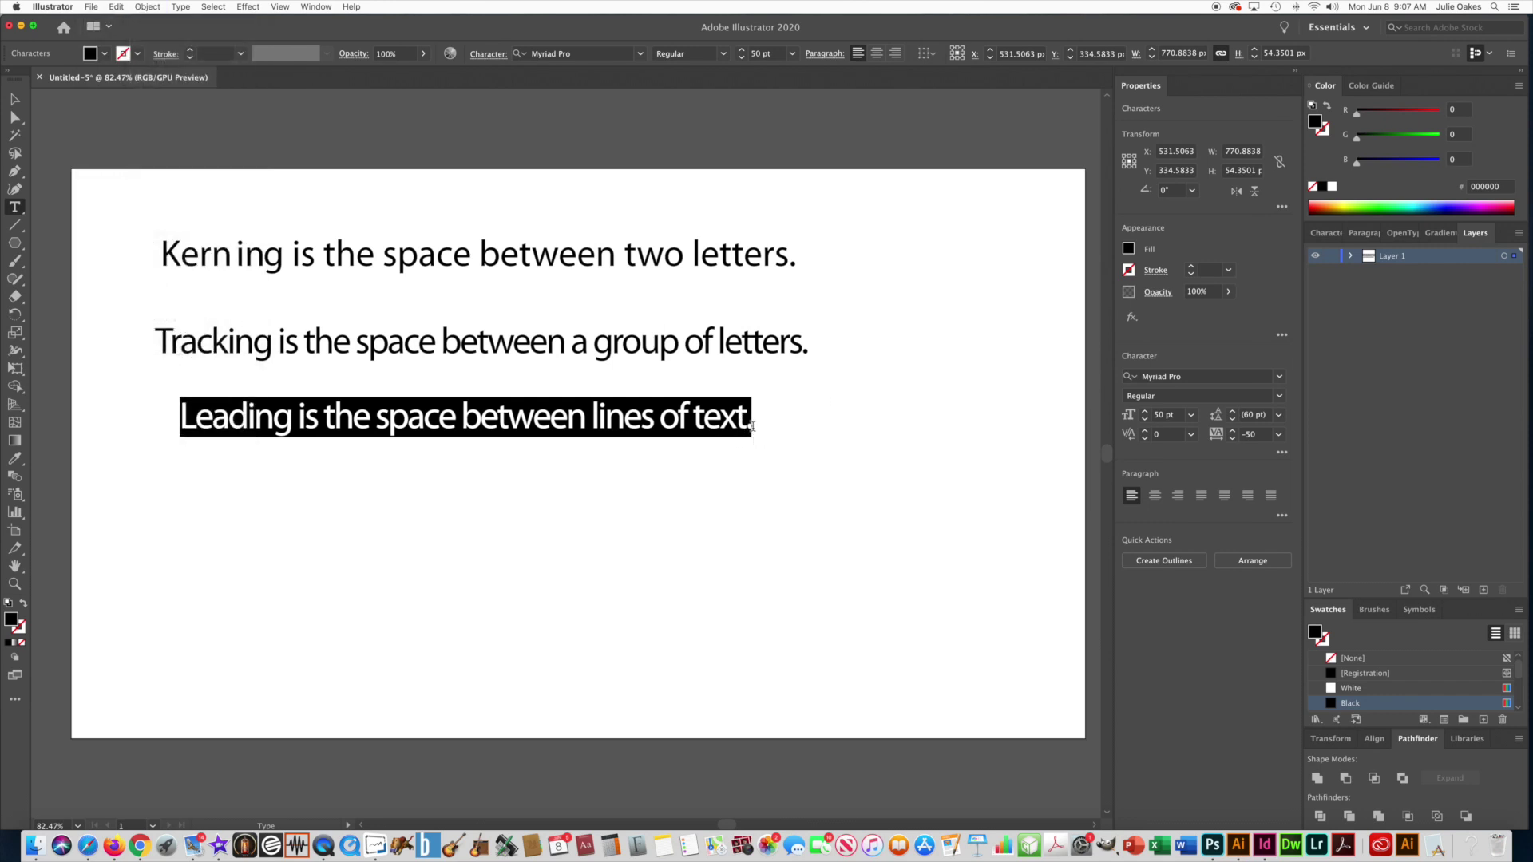
pyautogui.click(751, 425)
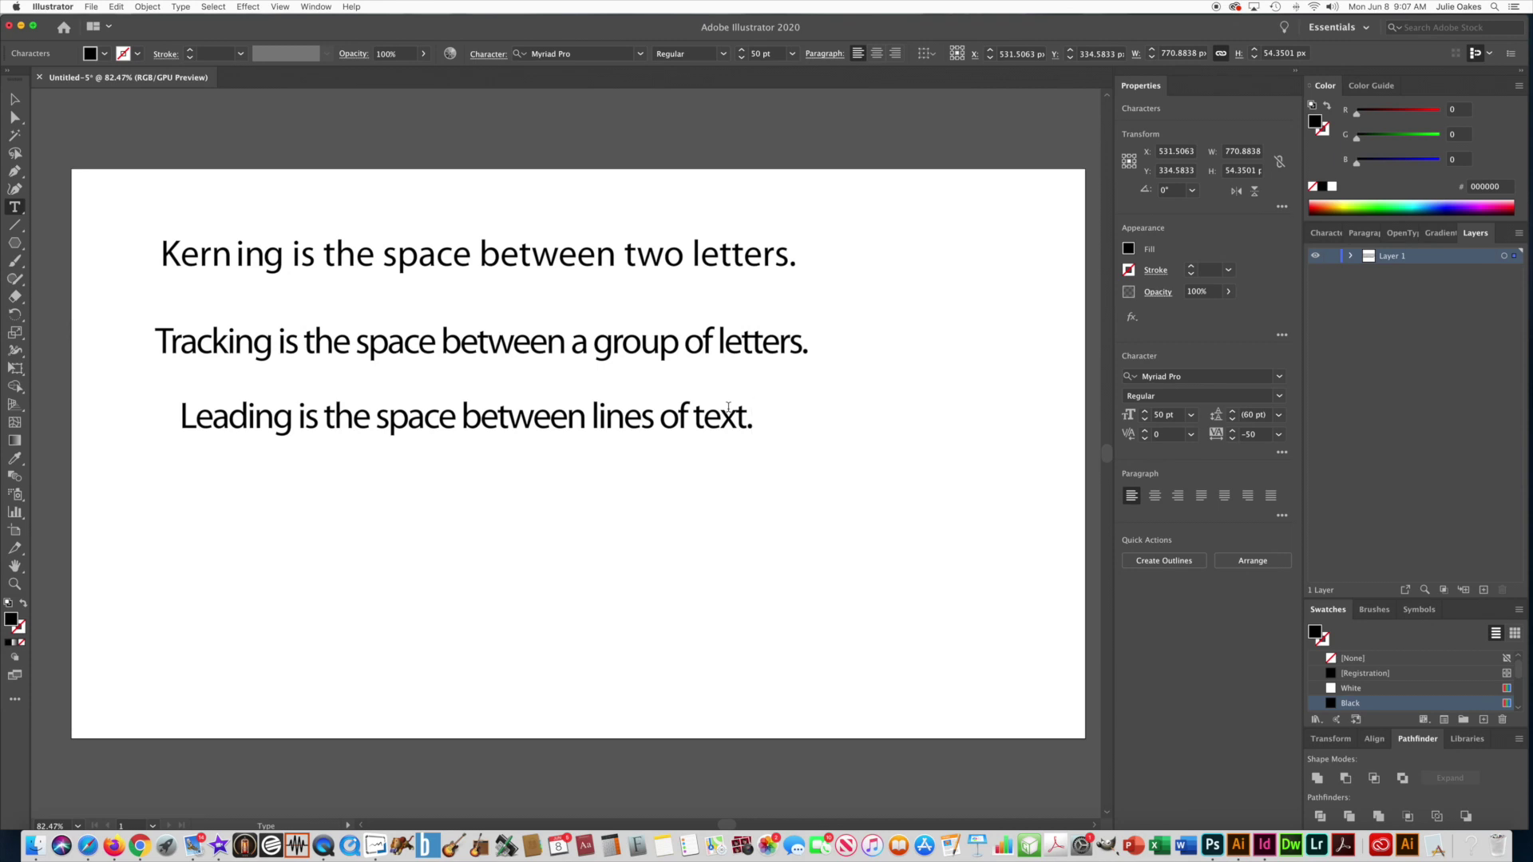
pyautogui.press('Return')
pyautogui.press('cmd+v')
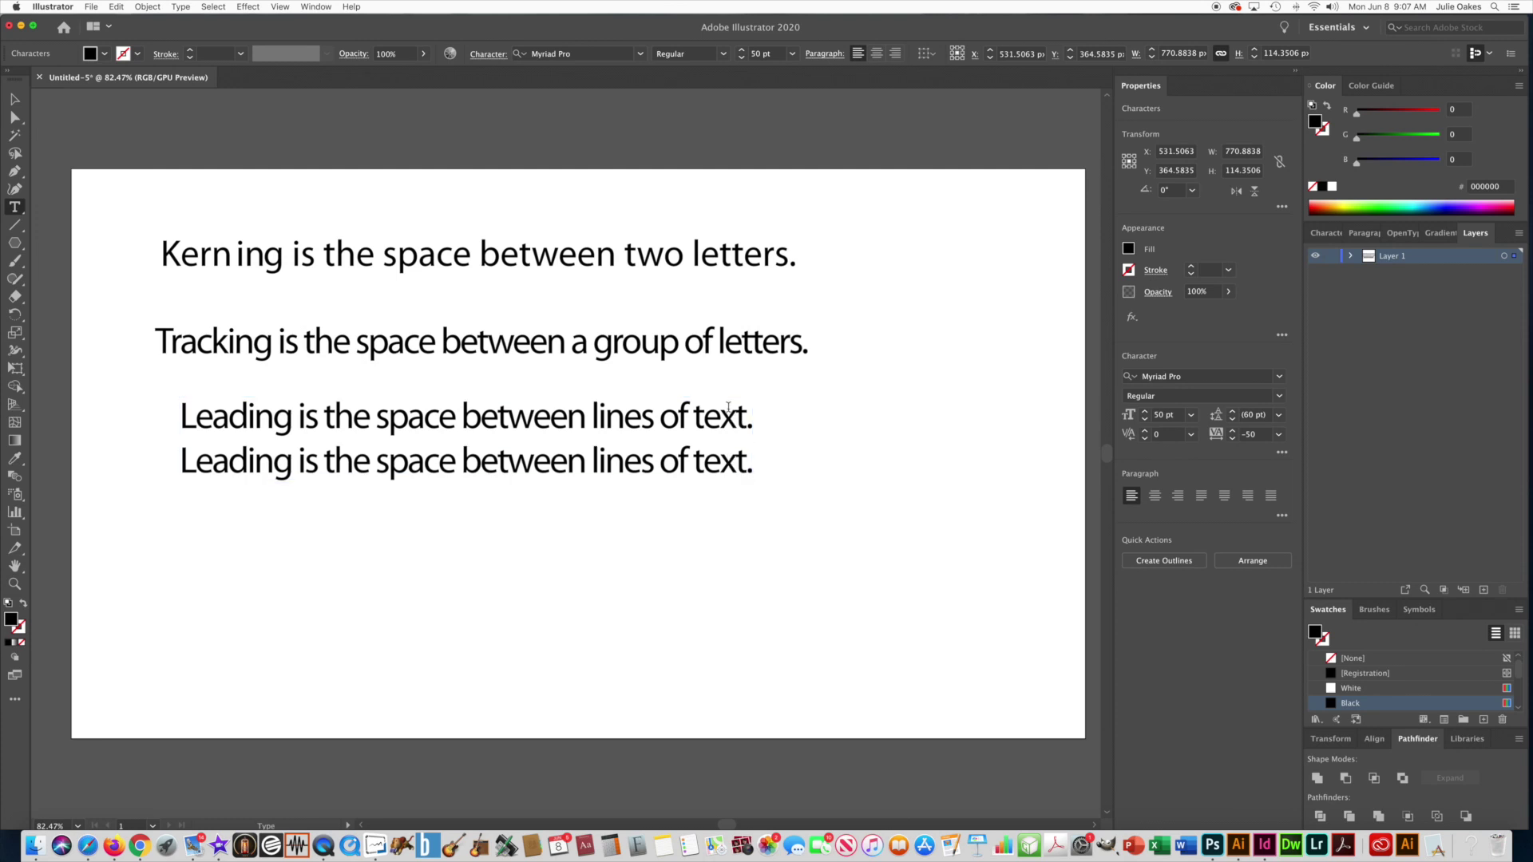
pyautogui.press('Return')
pyautogui.press('cmd+v')
pyautogui.press('Return')
pyautogui.press('cmd+v')
pyautogui.press('Return')
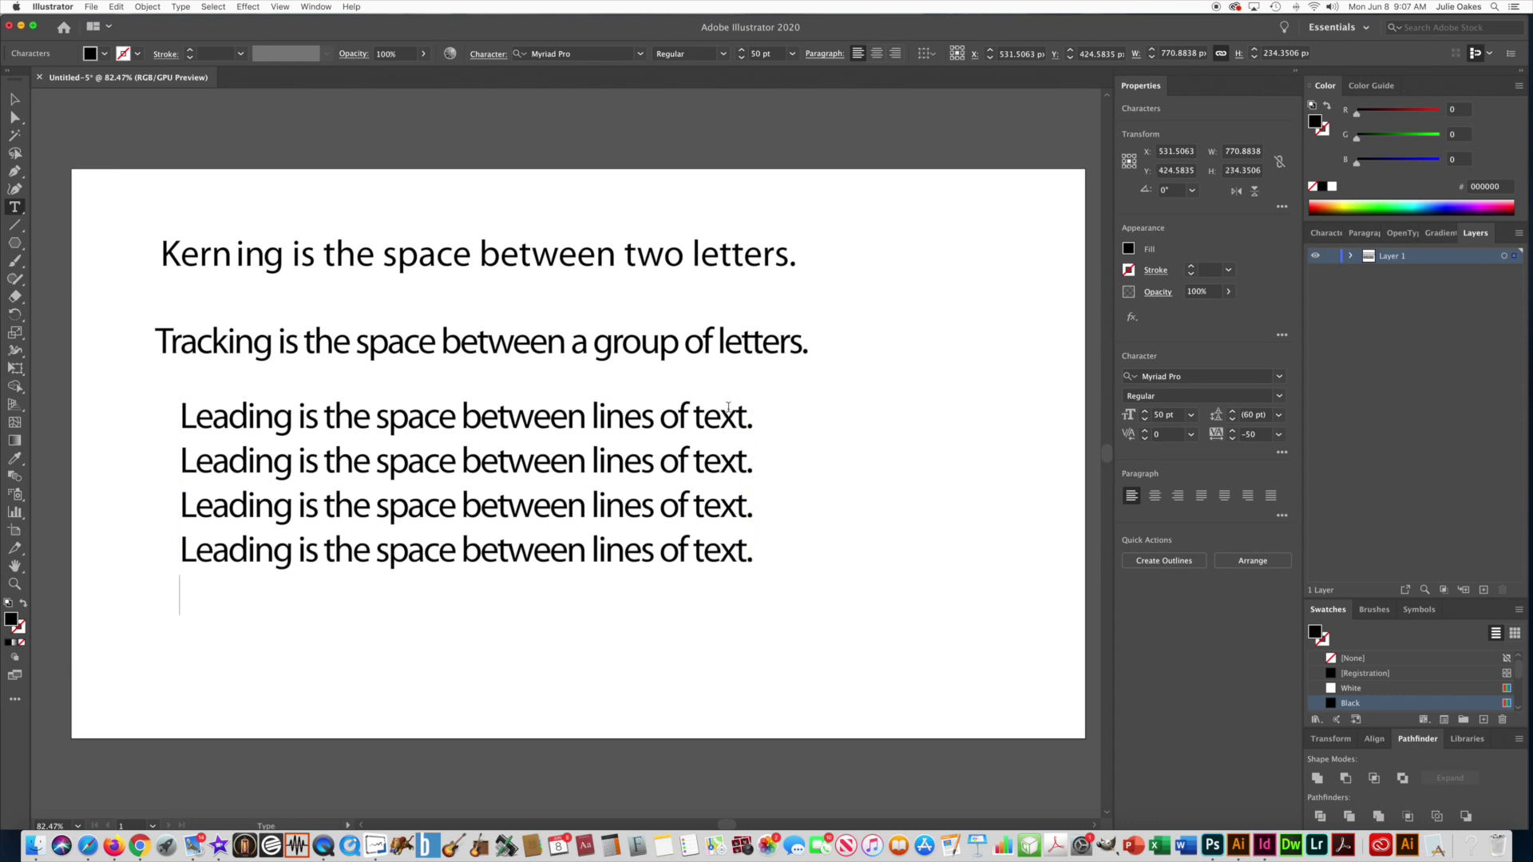
pyautogui.press('cmd+v')
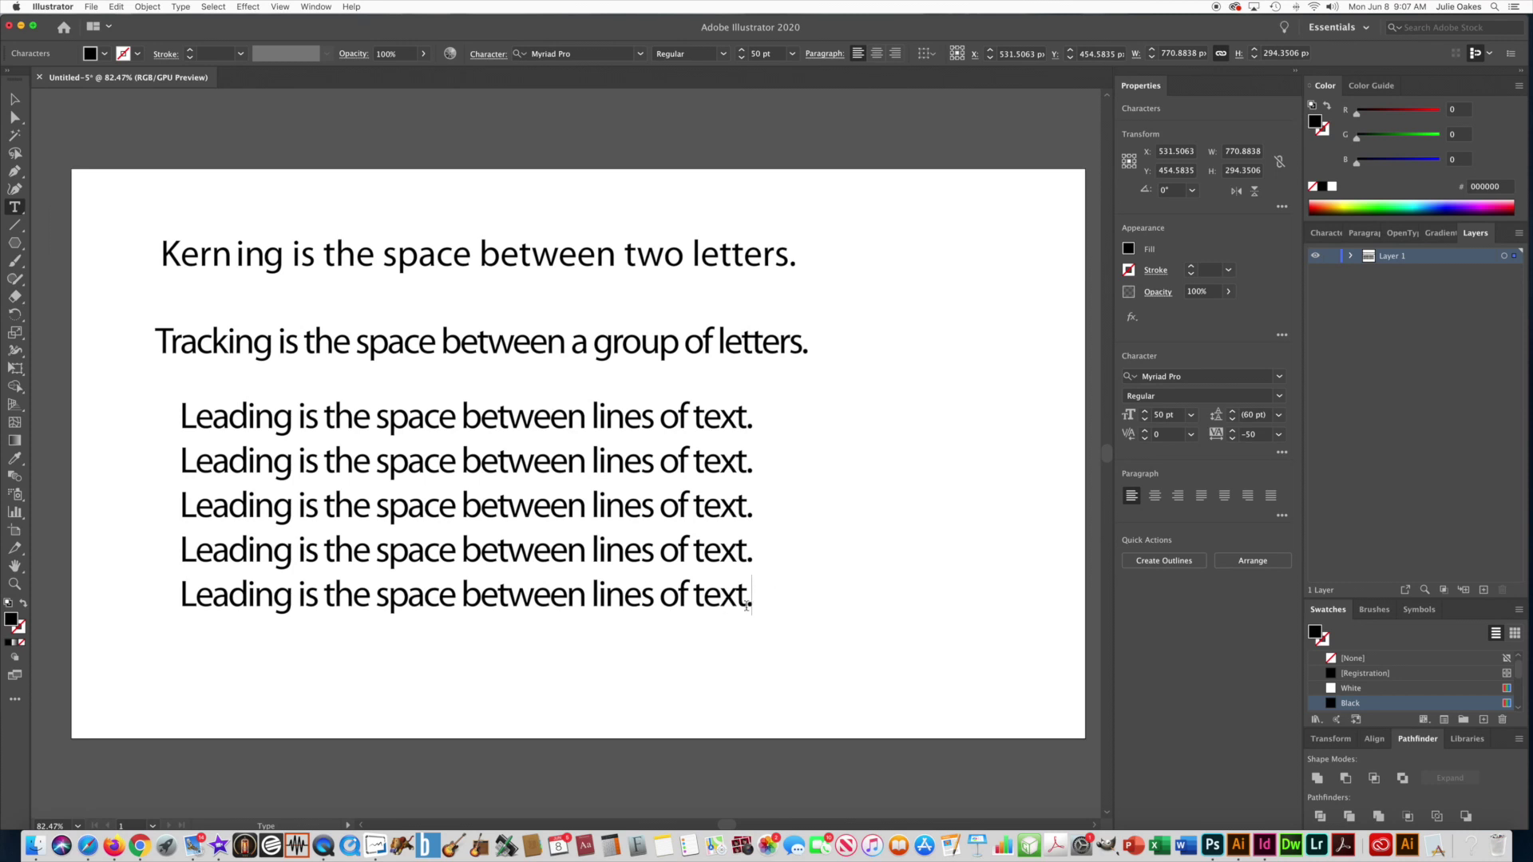
# - Set the leading of the last two "Leading" lines to 1 pt
pyautogui.moveTo(753, 605); pyautogui.dragTo(163, 568)
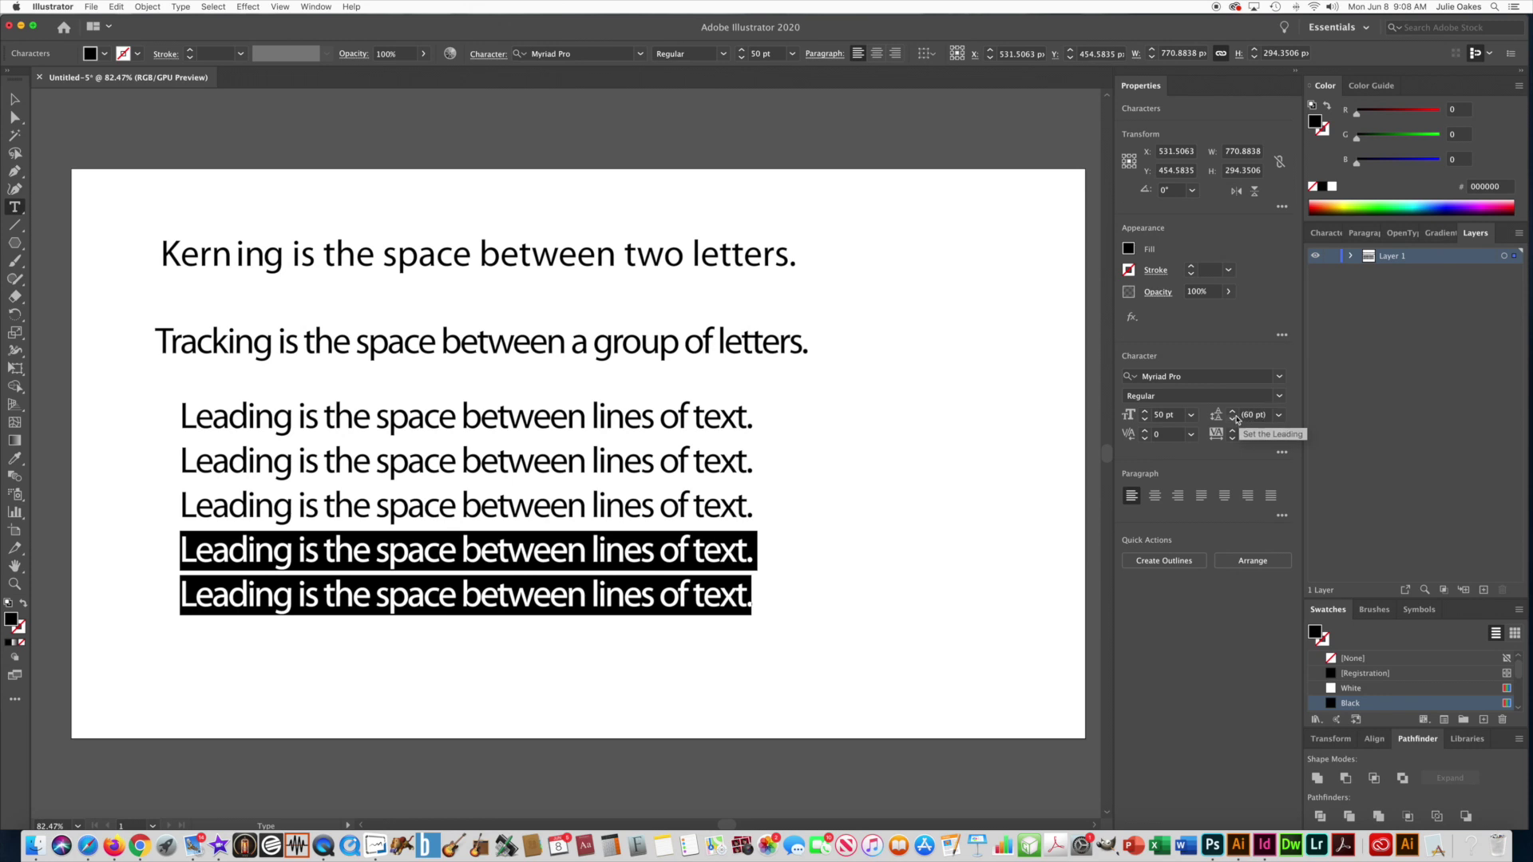
pyautogui.click(1267, 414)
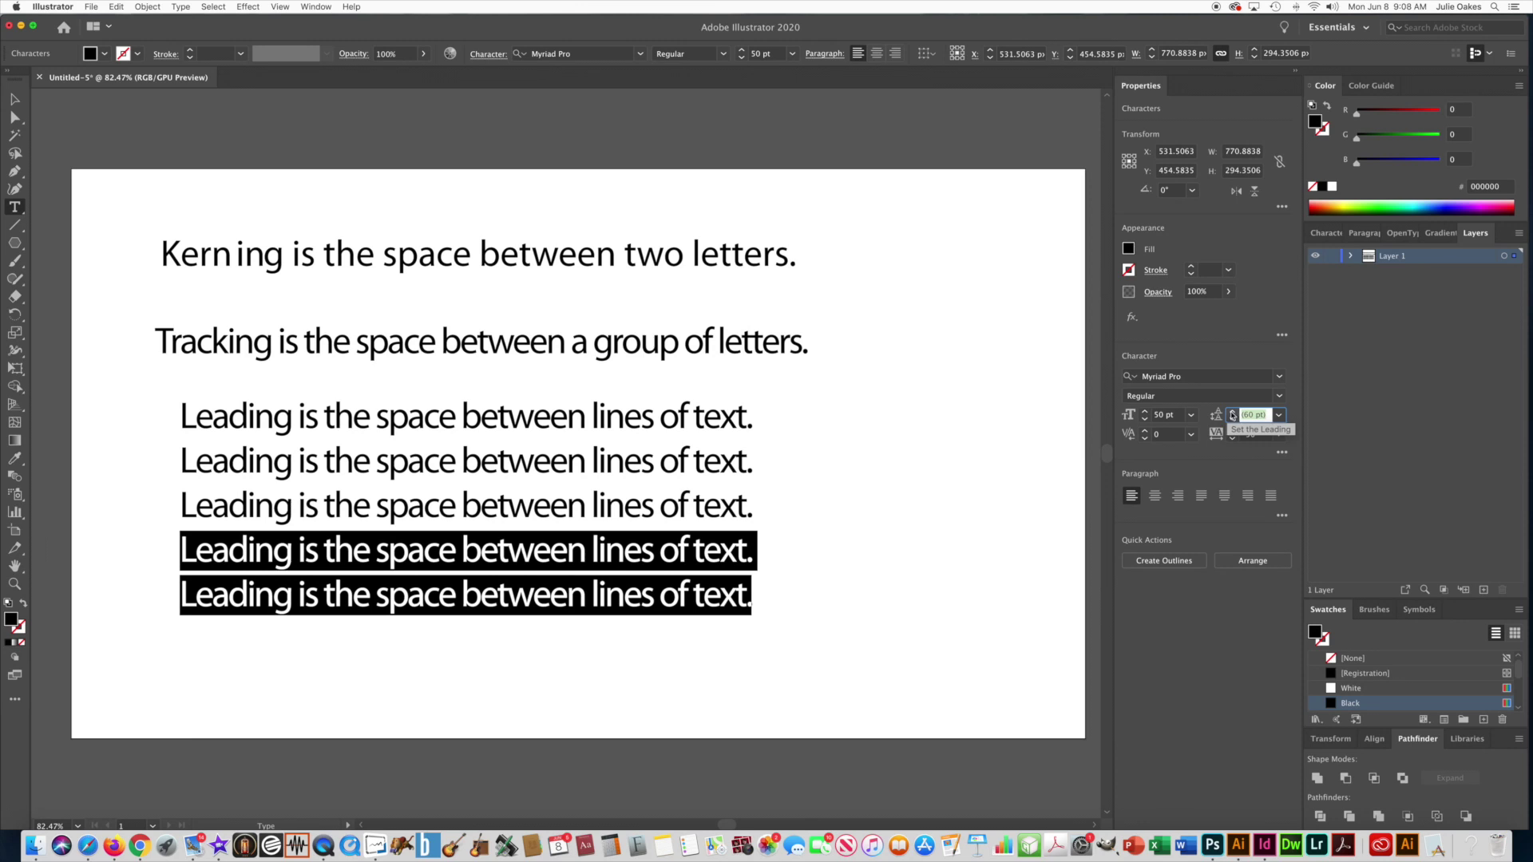
pyautogui.write('1')
pyautogui.press('Return')
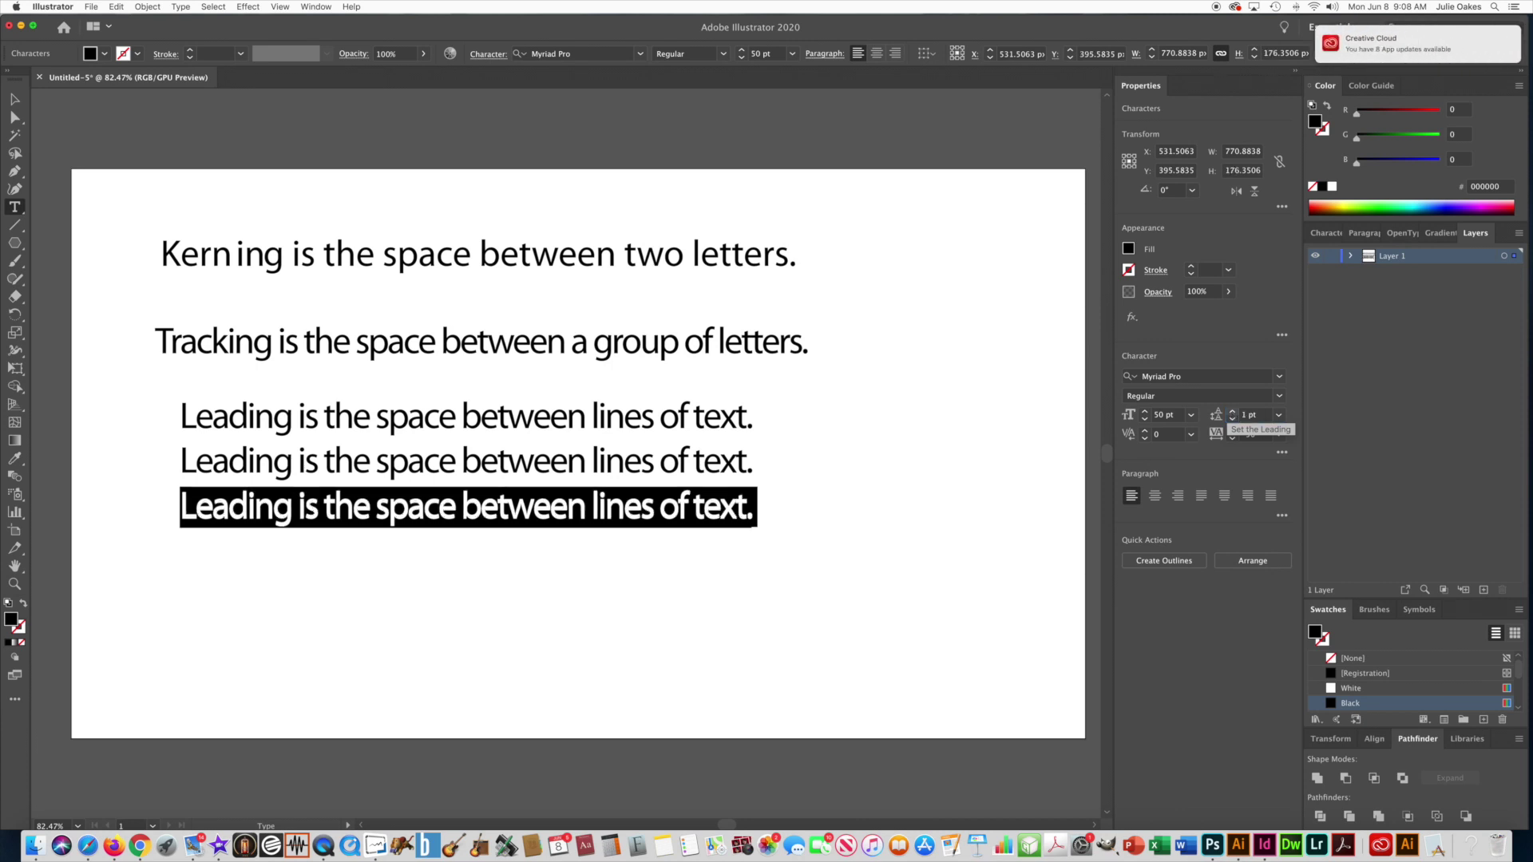
# - Change the leading of the last two "Leading" lines to 45 pt
pyautogui.click(1242, 414)
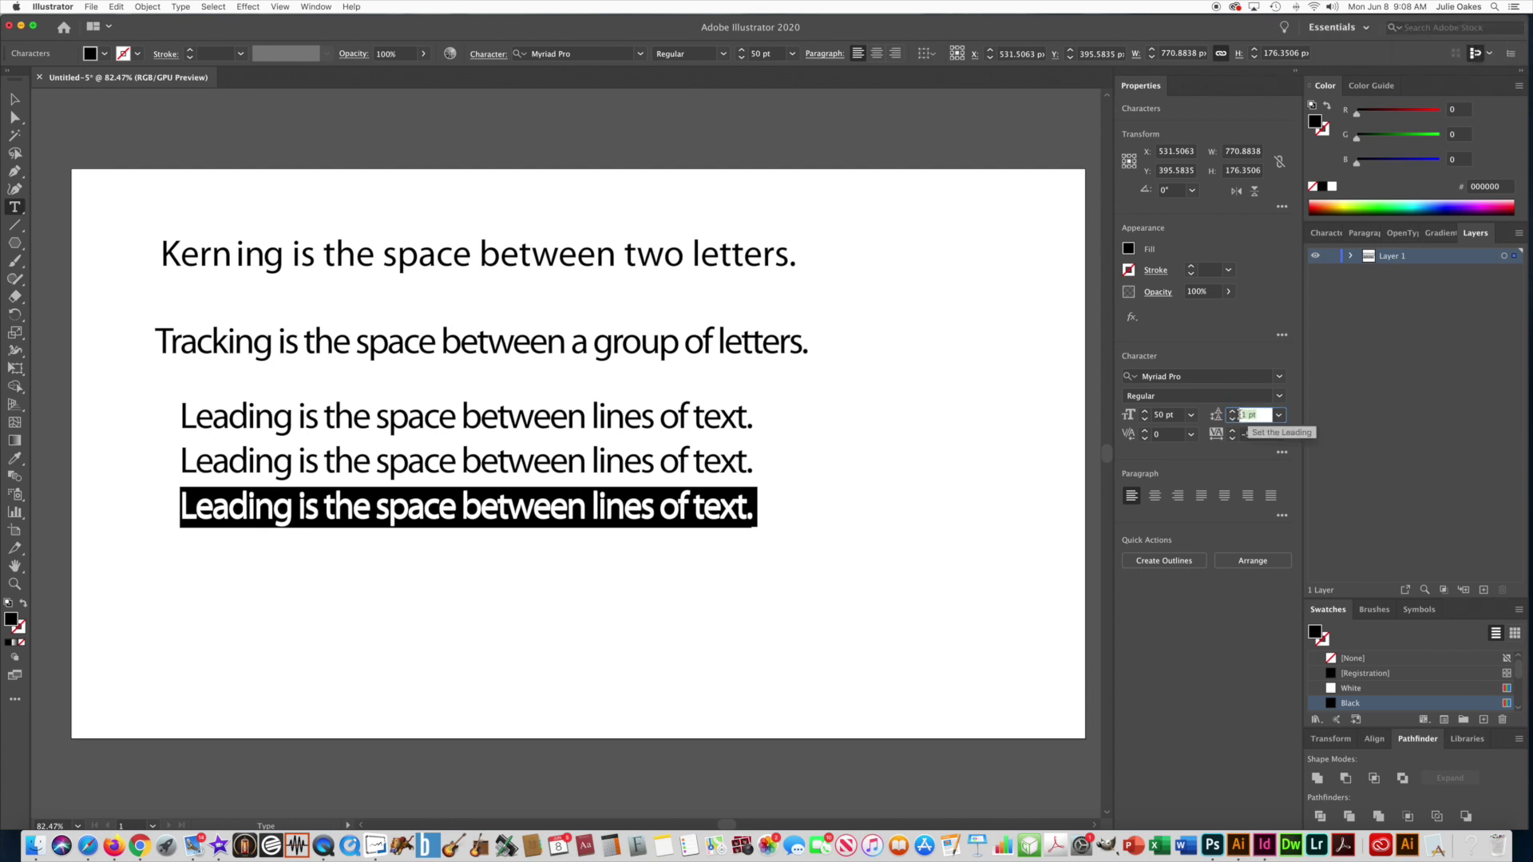
pyautogui.write('45')
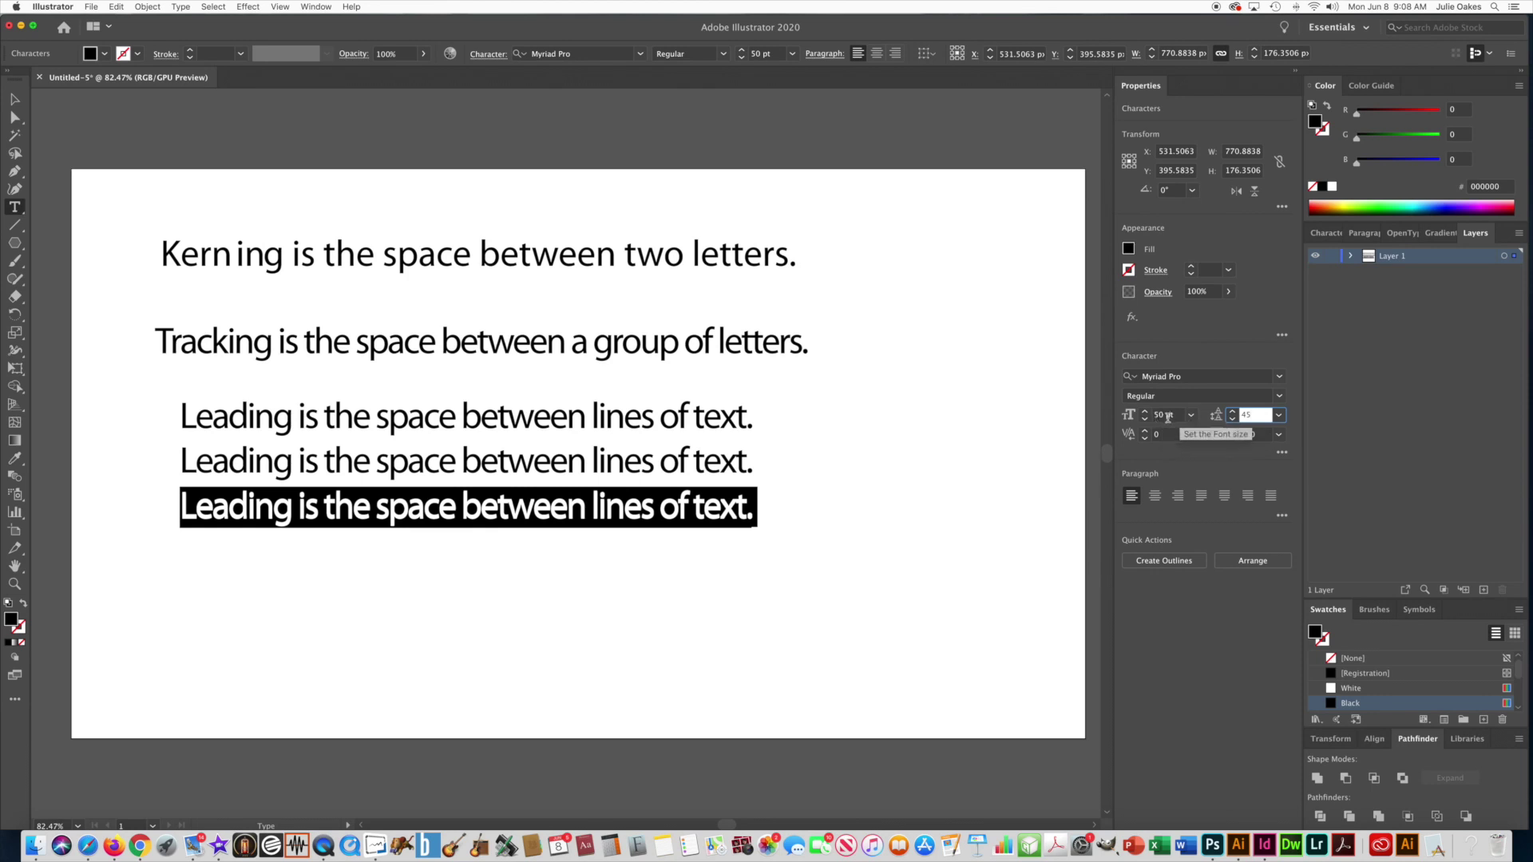
pyautogui.press('Return')
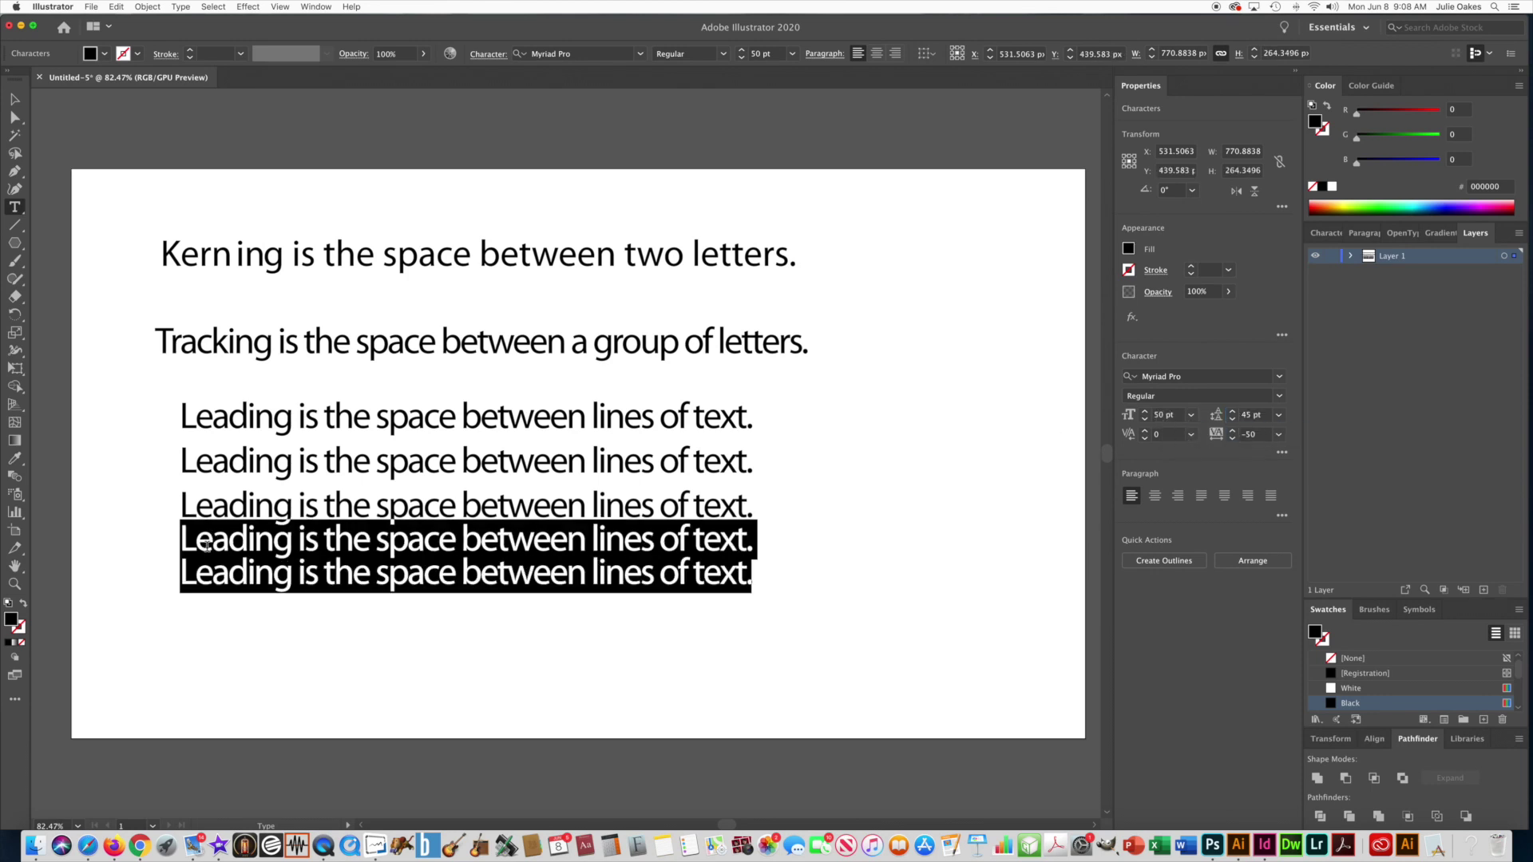
# - Set the leading of the first two "Leading" lines to 100 pt and finish editing the text
pyautogui.click(190, 416)
pyautogui.moveTo(190, 417); pyautogui.dragTo(292, 416)
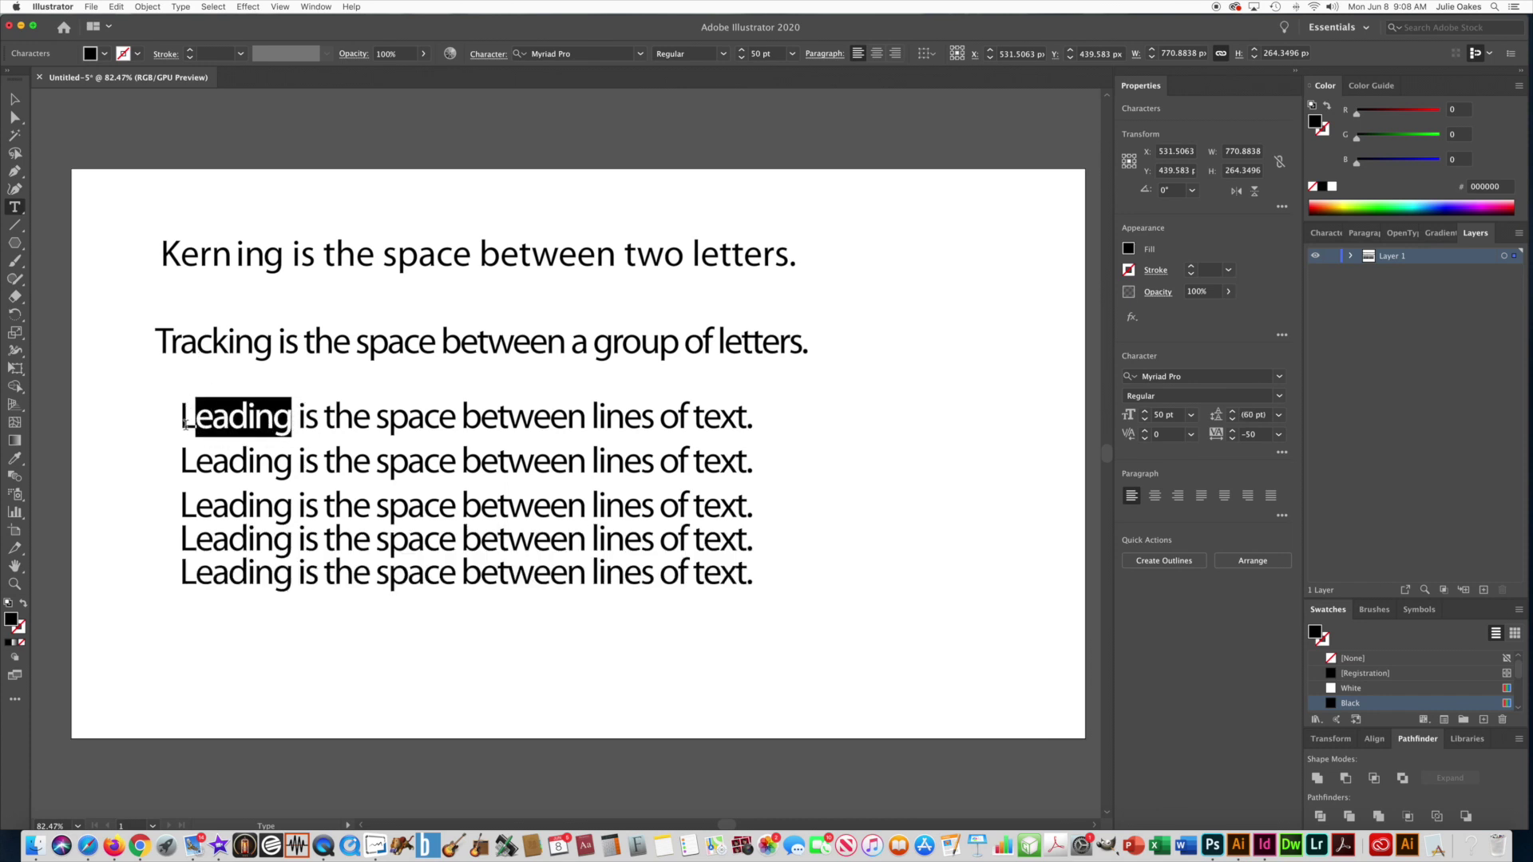
pyautogui.moveTo(184, 423); pyautogui.dragTo(804, 468)
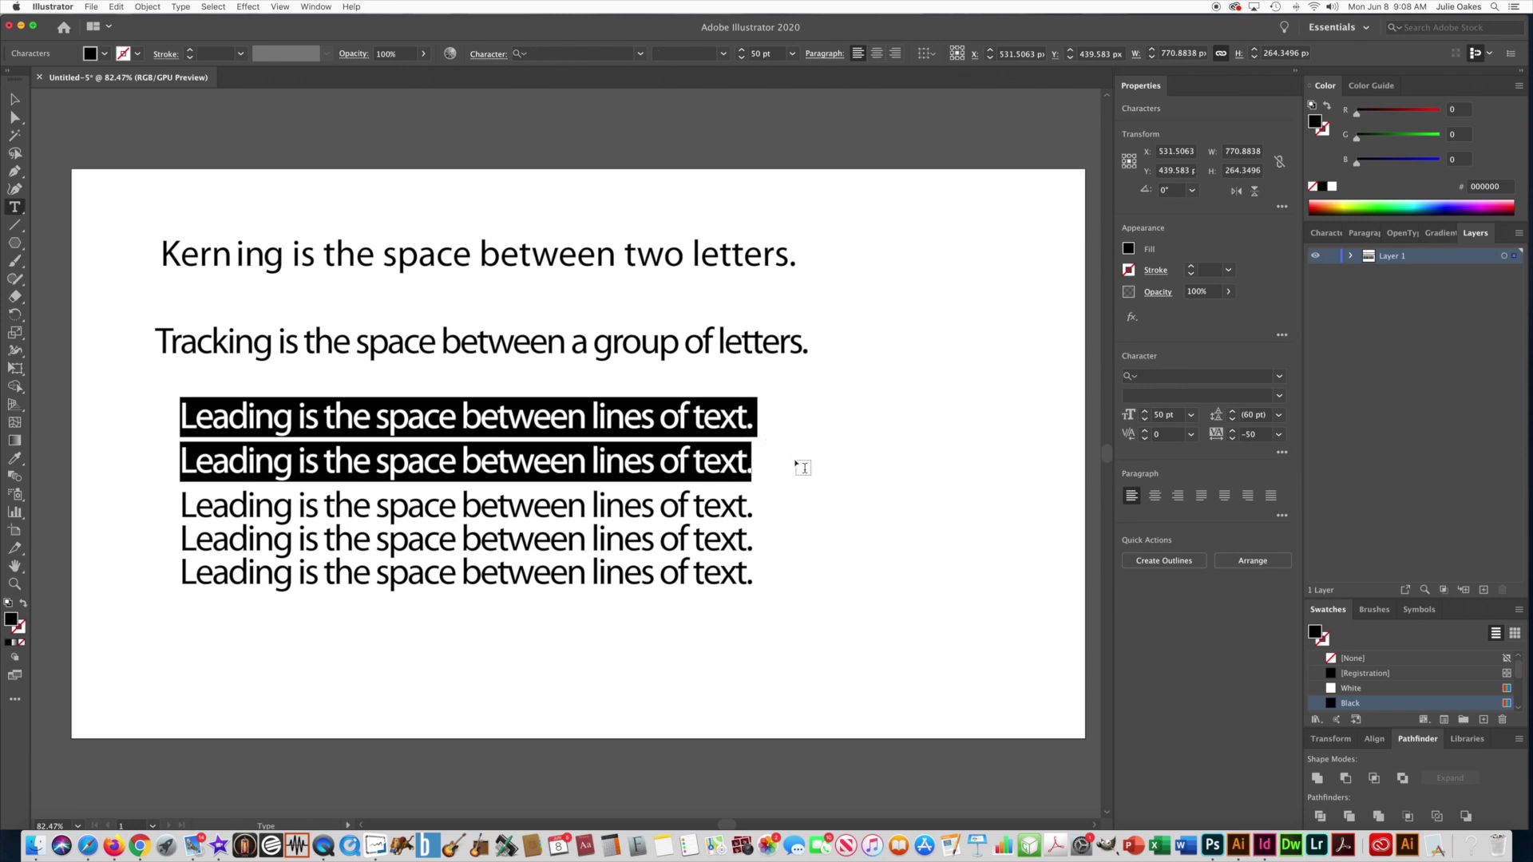
pyautogui.click(1266, 415)
pyautogui.write('100')
pyautogui.press('Return')
pyautogui.click(15, 100)
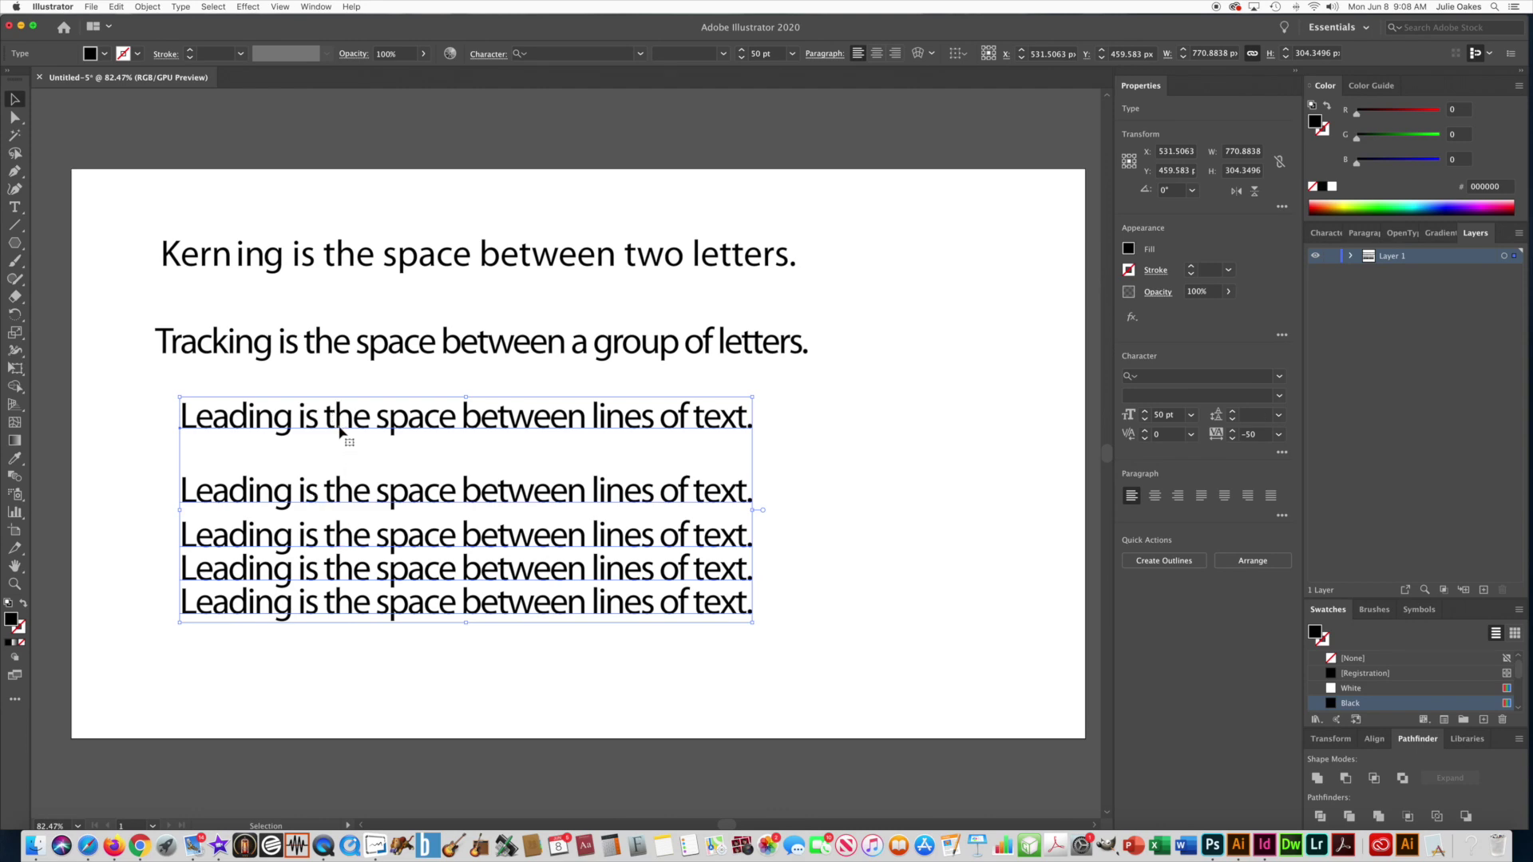
# - Move the "Leading" block, the "Tracking" sentence and the "Kerning" sentence toward the artboard's centre, with wider vertical gaps between them
pyautogui.moveTo(342, 434); pyautogui.dragTo(392, 460)
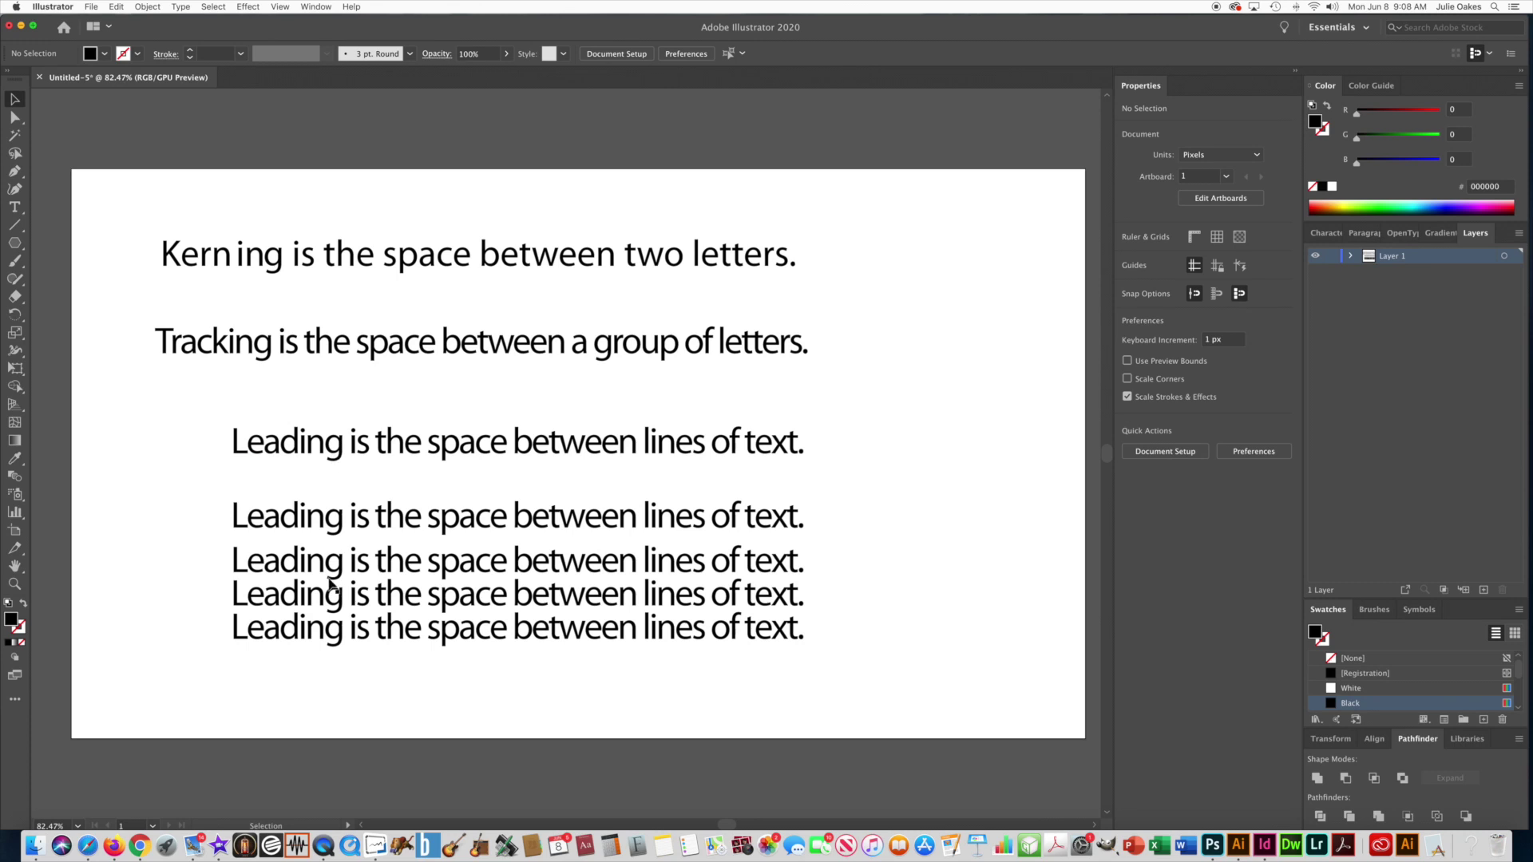
pyautogui.click(479, 457)
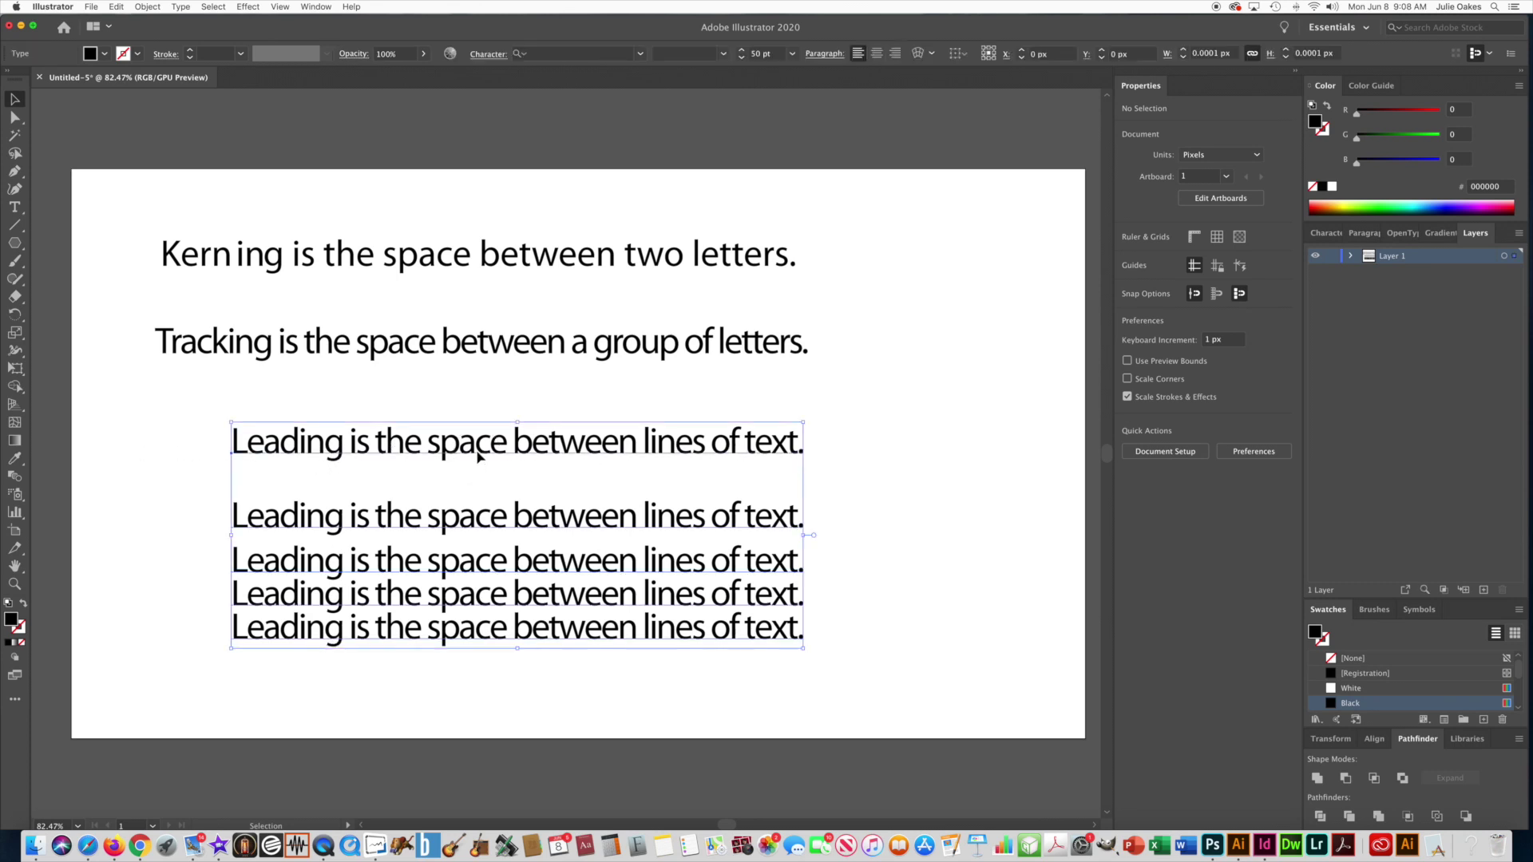
pyautogui.moveTo(274, 461); pyautogui.dragTo(292, 481)
pyautogui.click(309, 354)
pyautogui.moveTo(310, 353); pyautogui.dragTo(365, 365)
pyautogui.moveTo(330, 260); pyautogui.dragTo(411, 258)
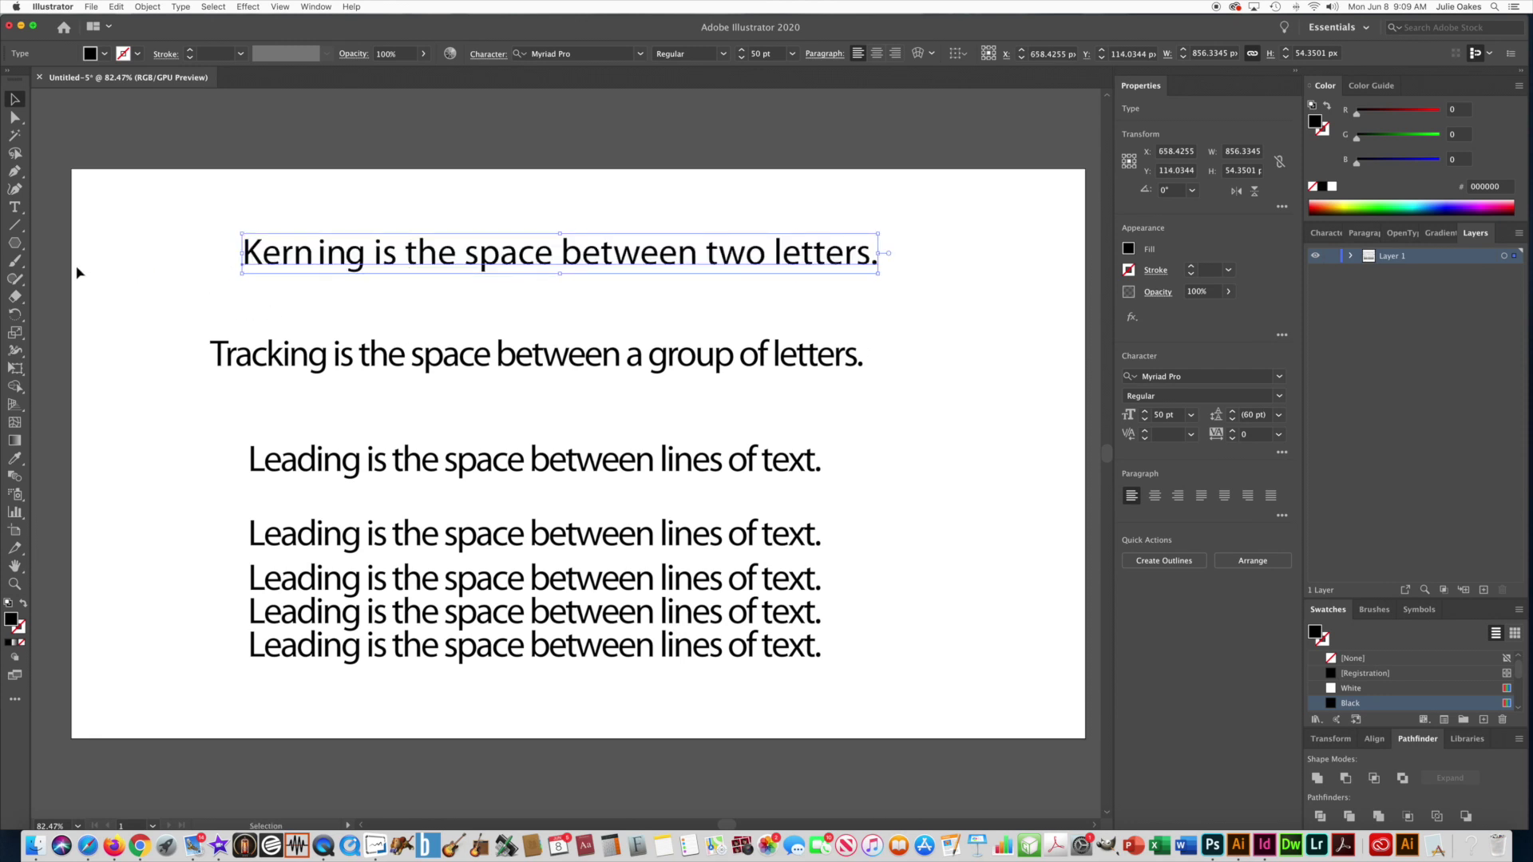
# - Make the word "Kerning" in the first sentence bold and fill it with RGB Red
pyautogui.click(14, 207)
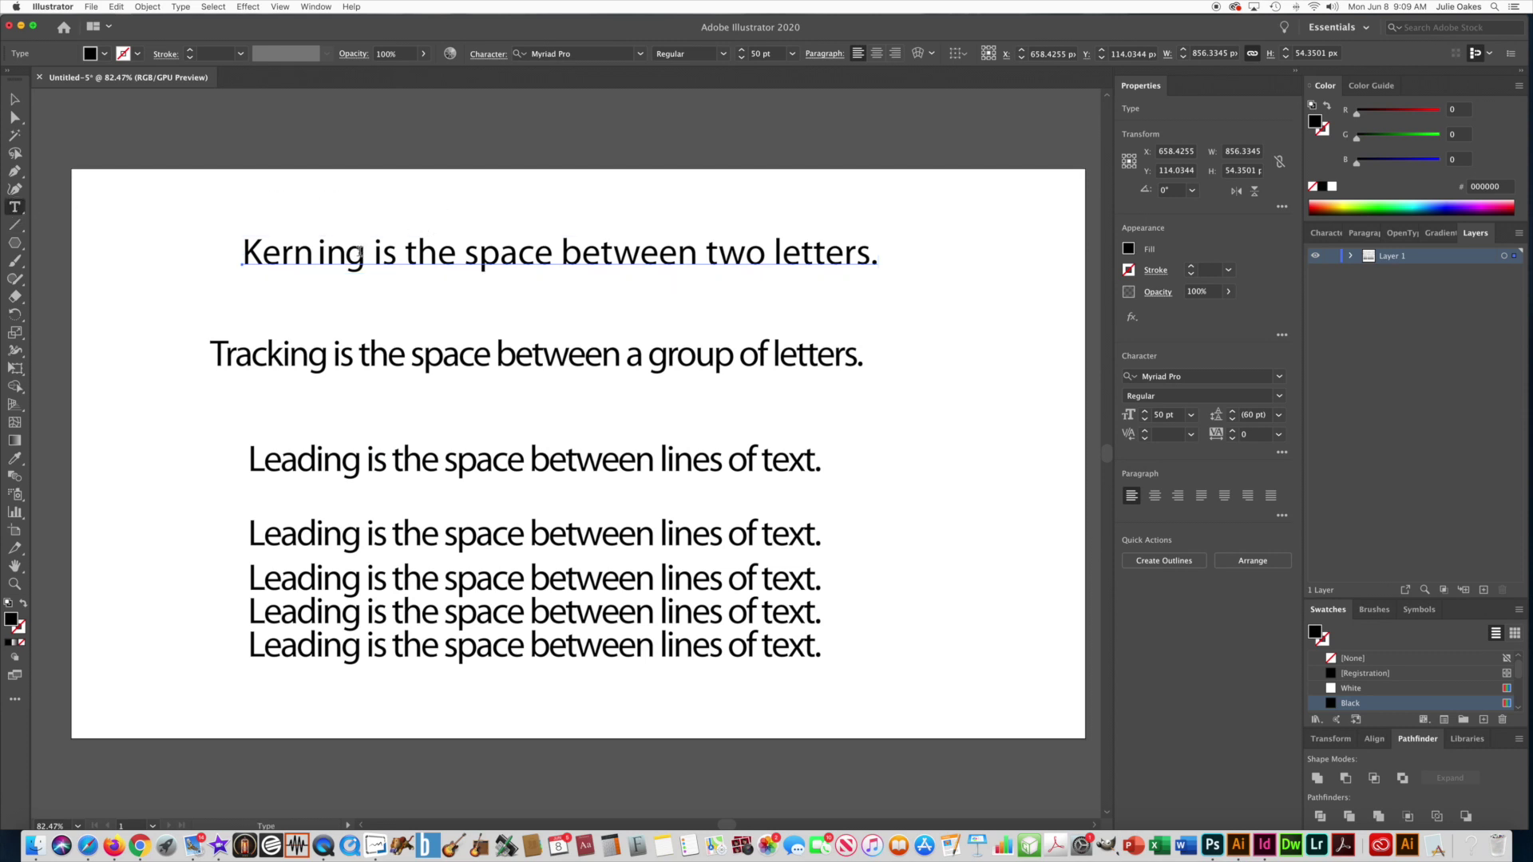
pyautogui.moveTo(364, 257); pyautogui.dragTo(246, 254)
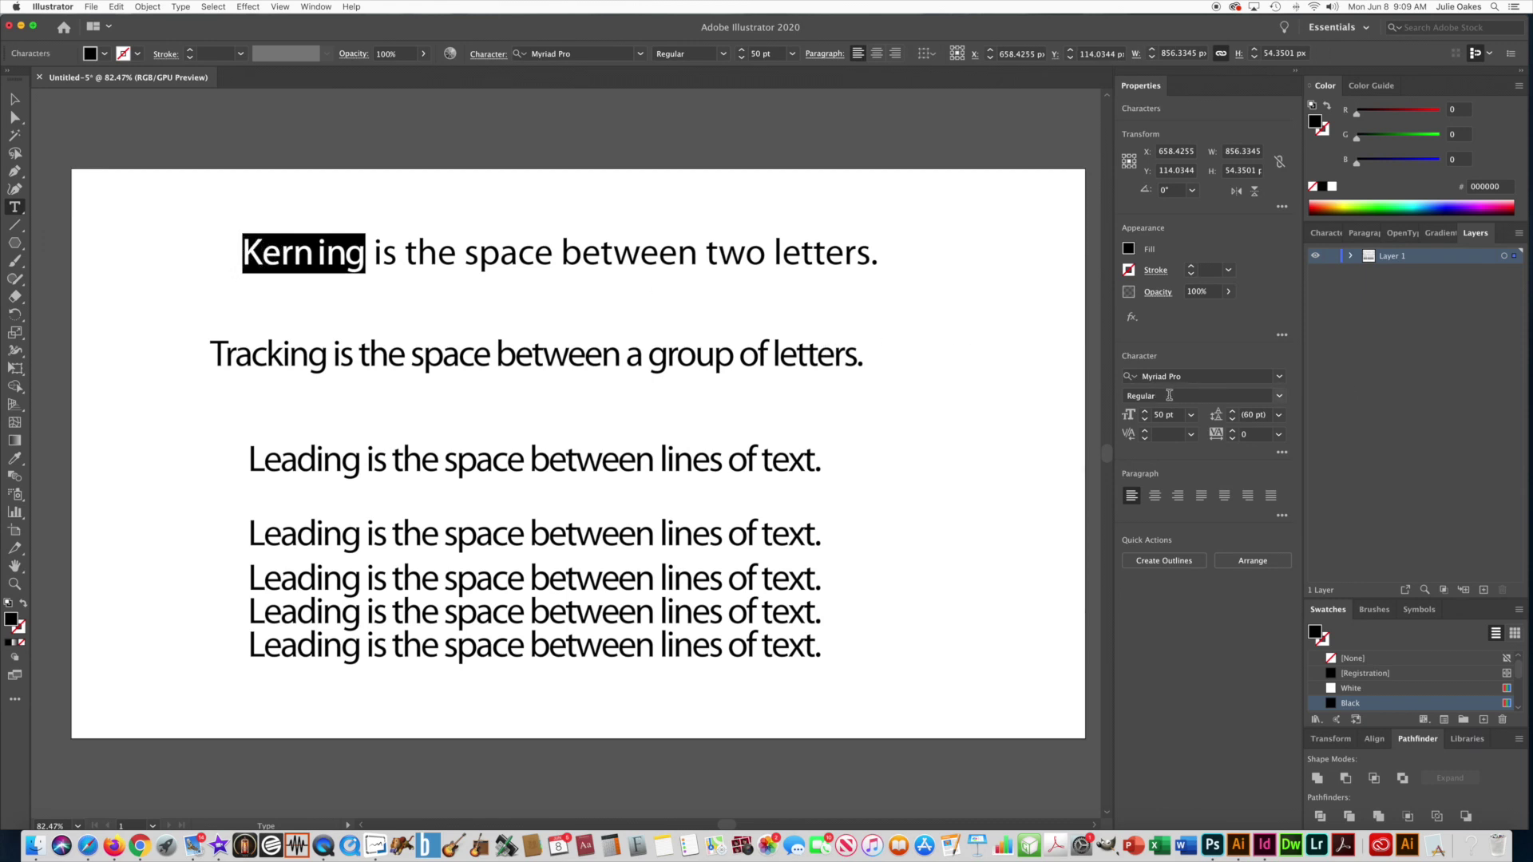
pyautogui.click(1279, 397)
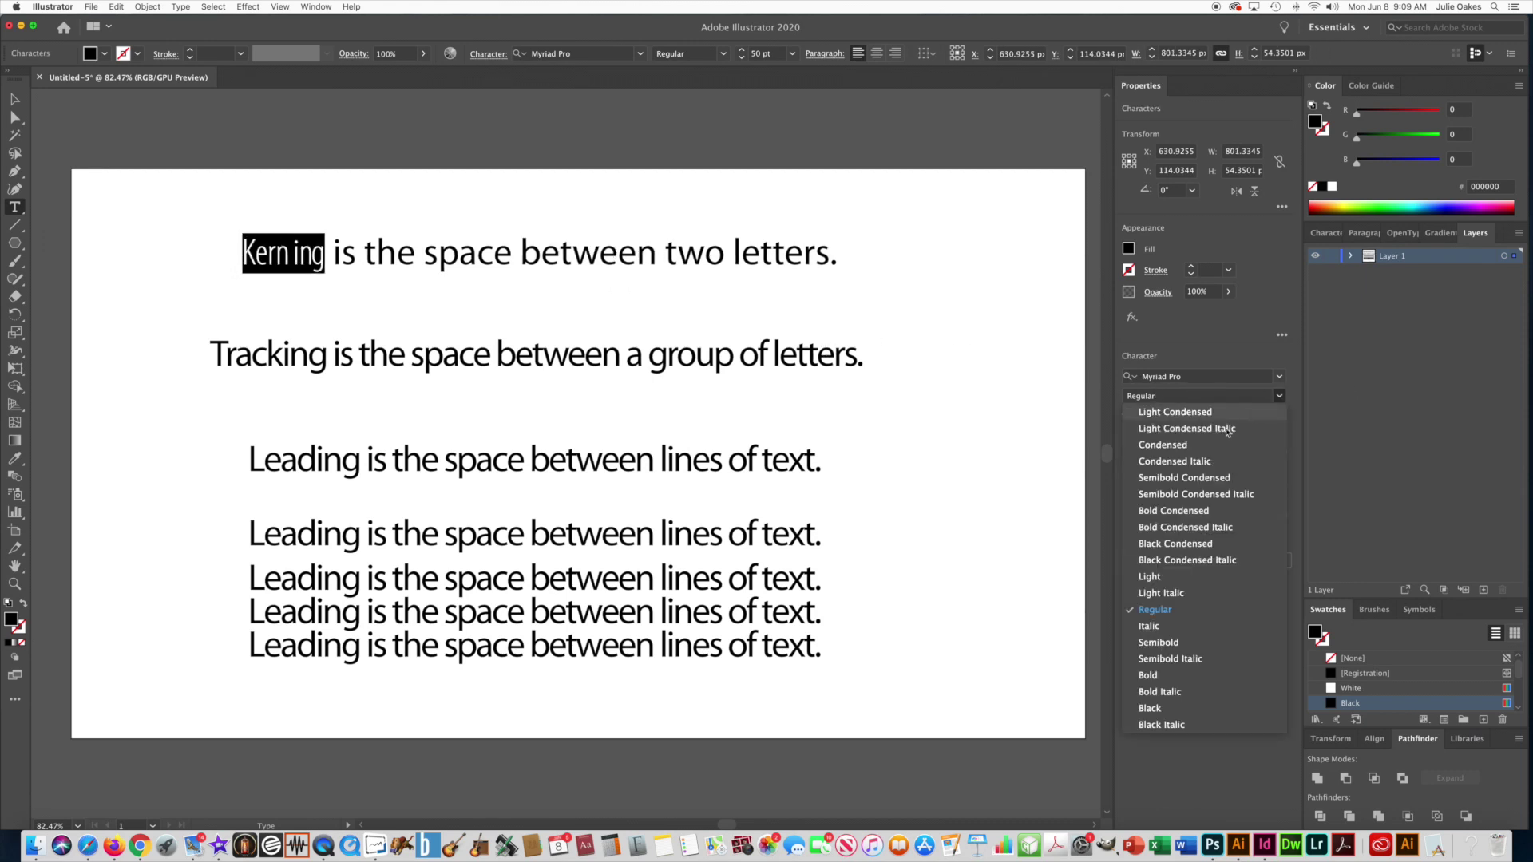
pyautogui.click(1149, 676)
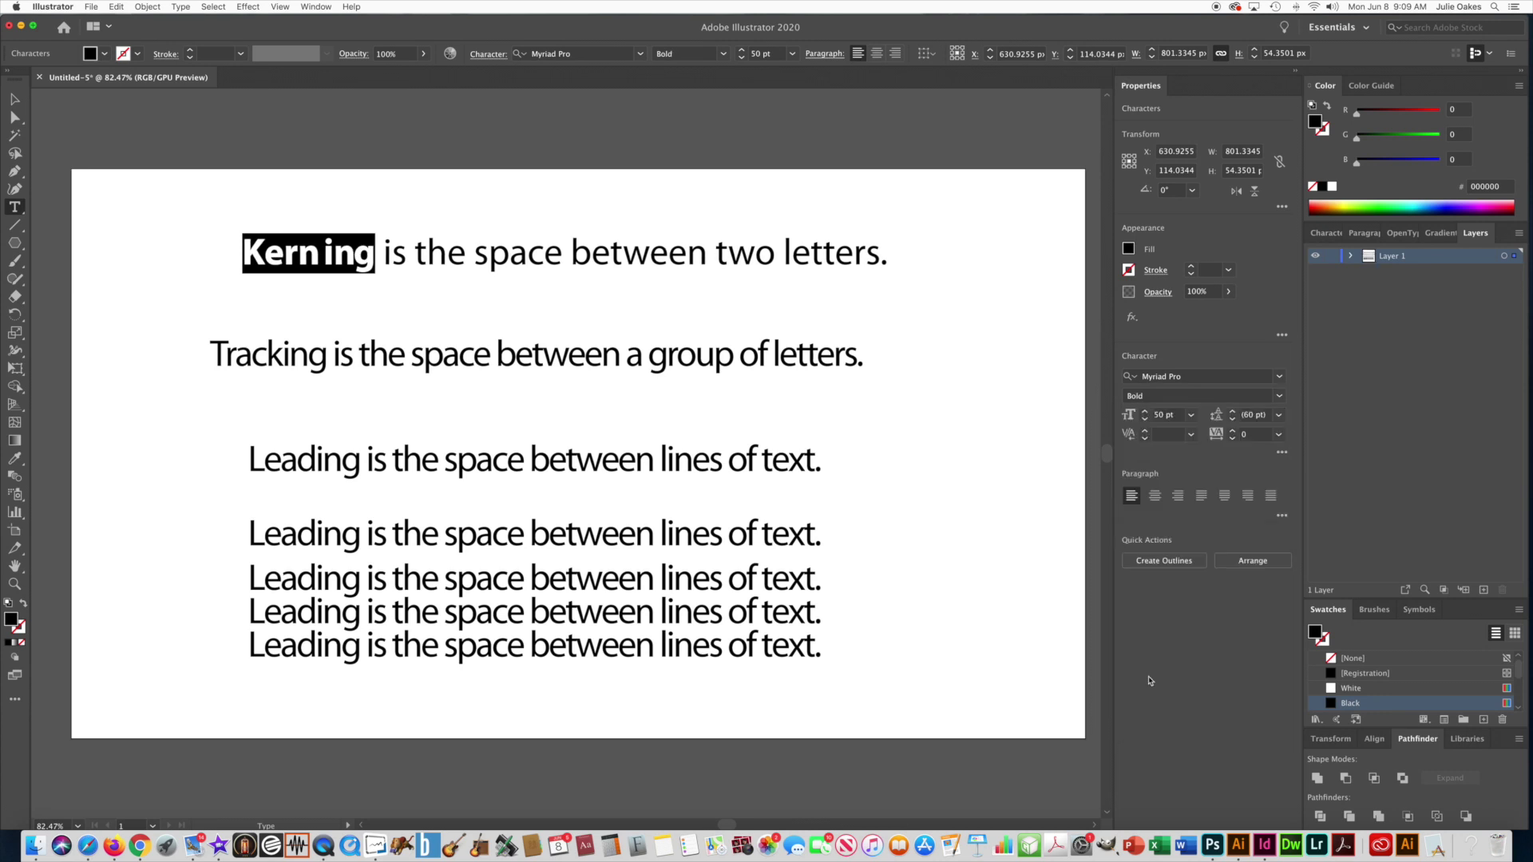
pyautogui.click(1128, 249)
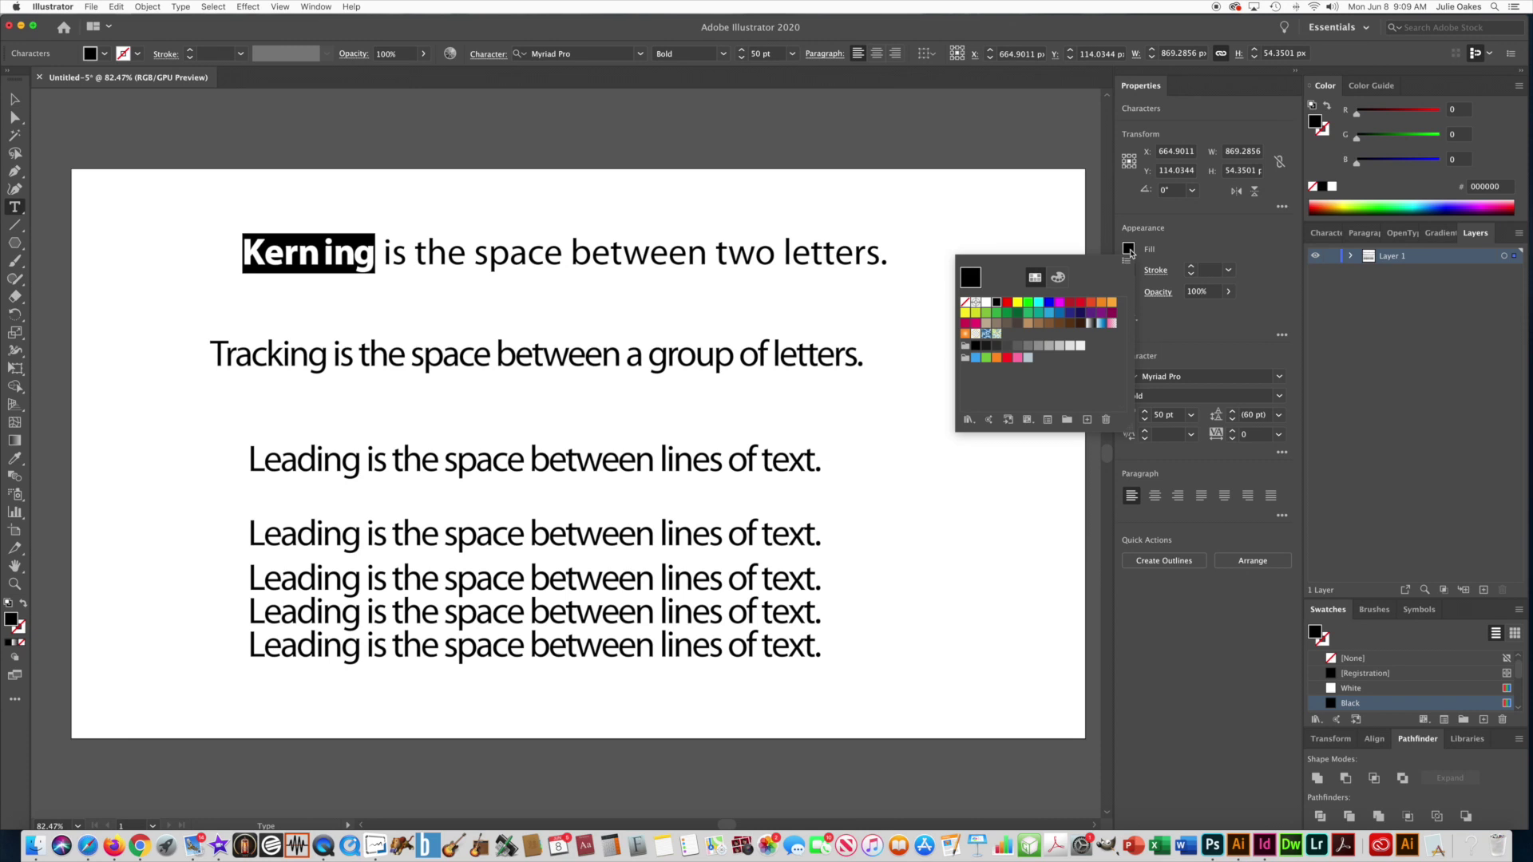
pyautogui.click(1008, 302)
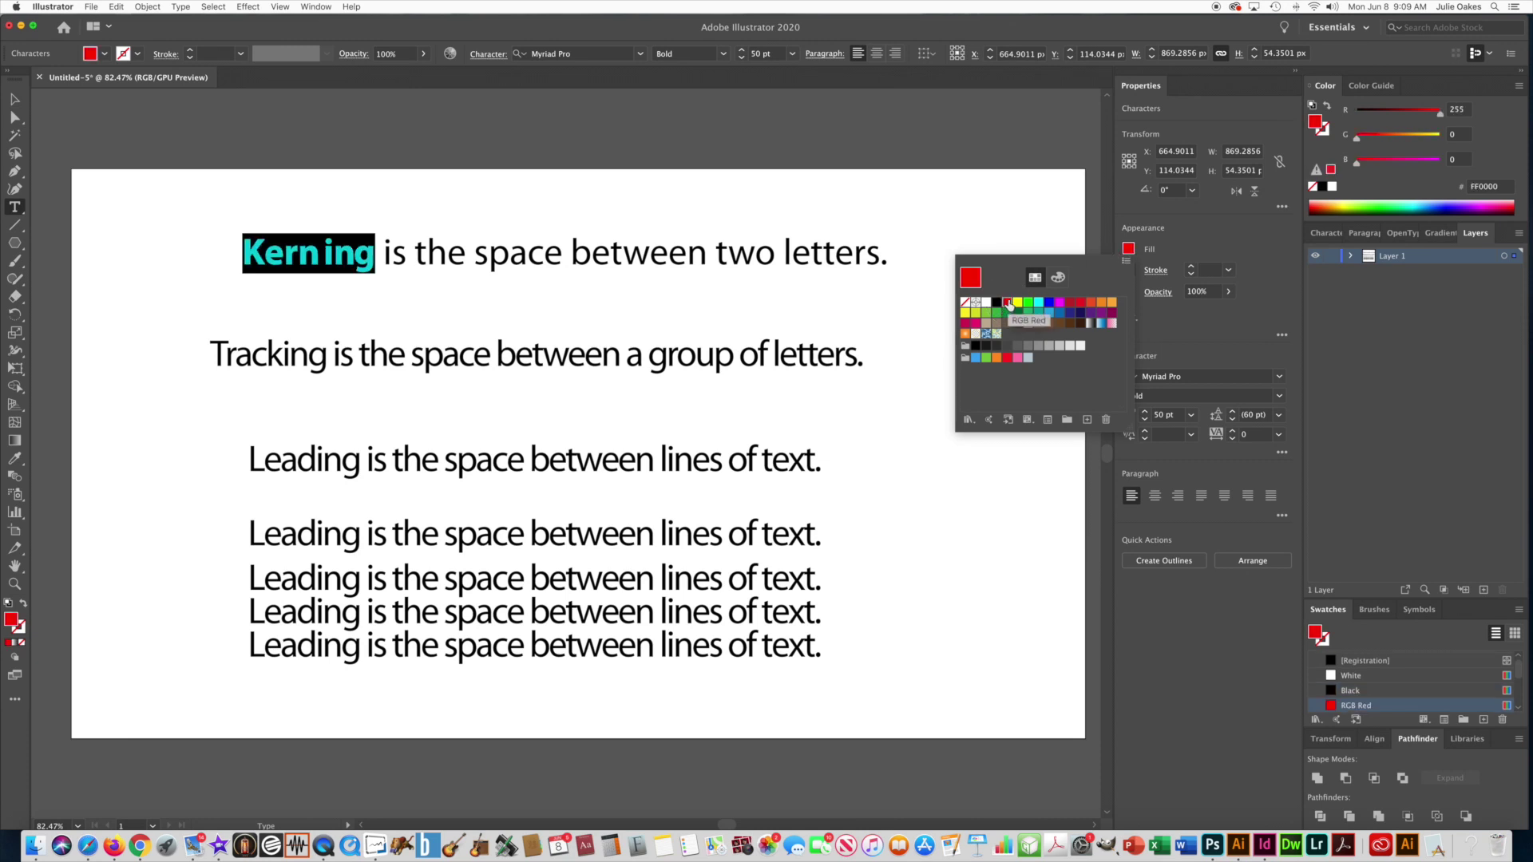
# - Make the word "Tracking" in the second sentence bold, fill it with RGB Blue and deselect the text
pyautogui.click(322, 357)
pyautogui.moveTo(323, 356); pyautogui.dragTo(213, 357)
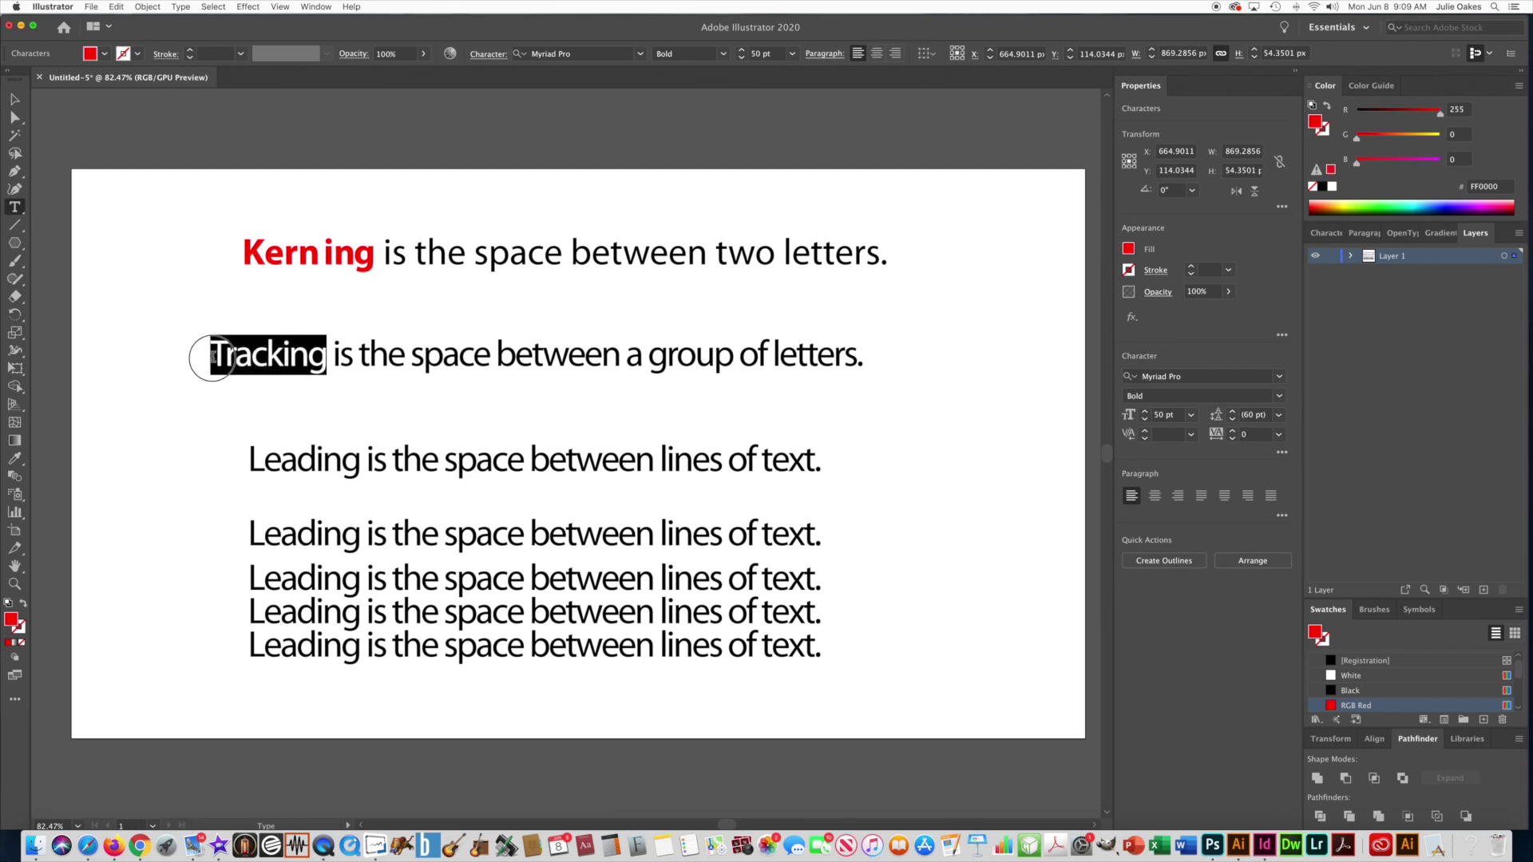
pyautogui.click(1280, 398)
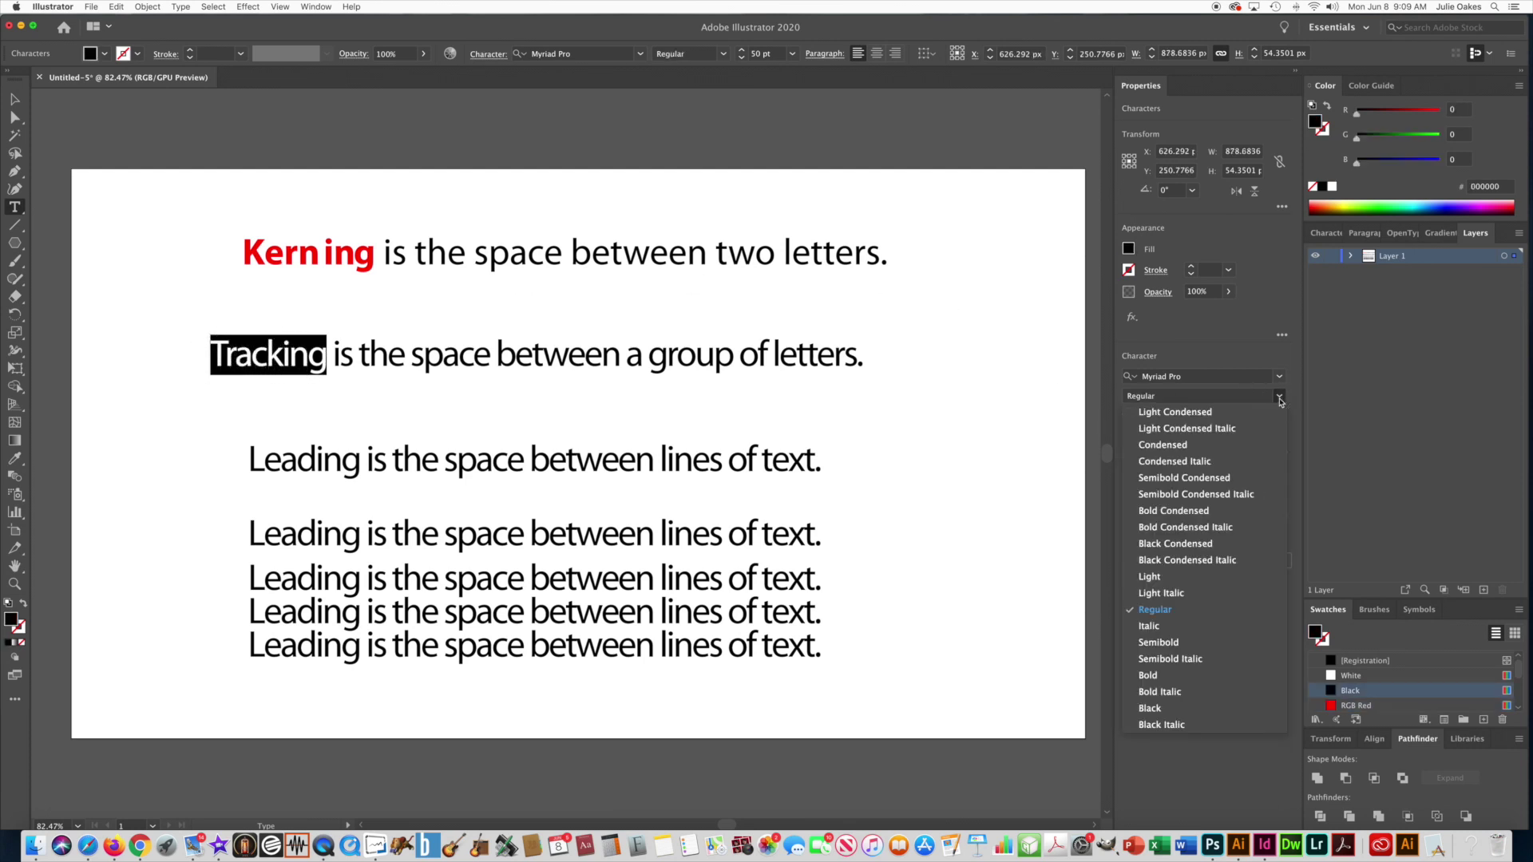
pyautogui.click(1150, 679)
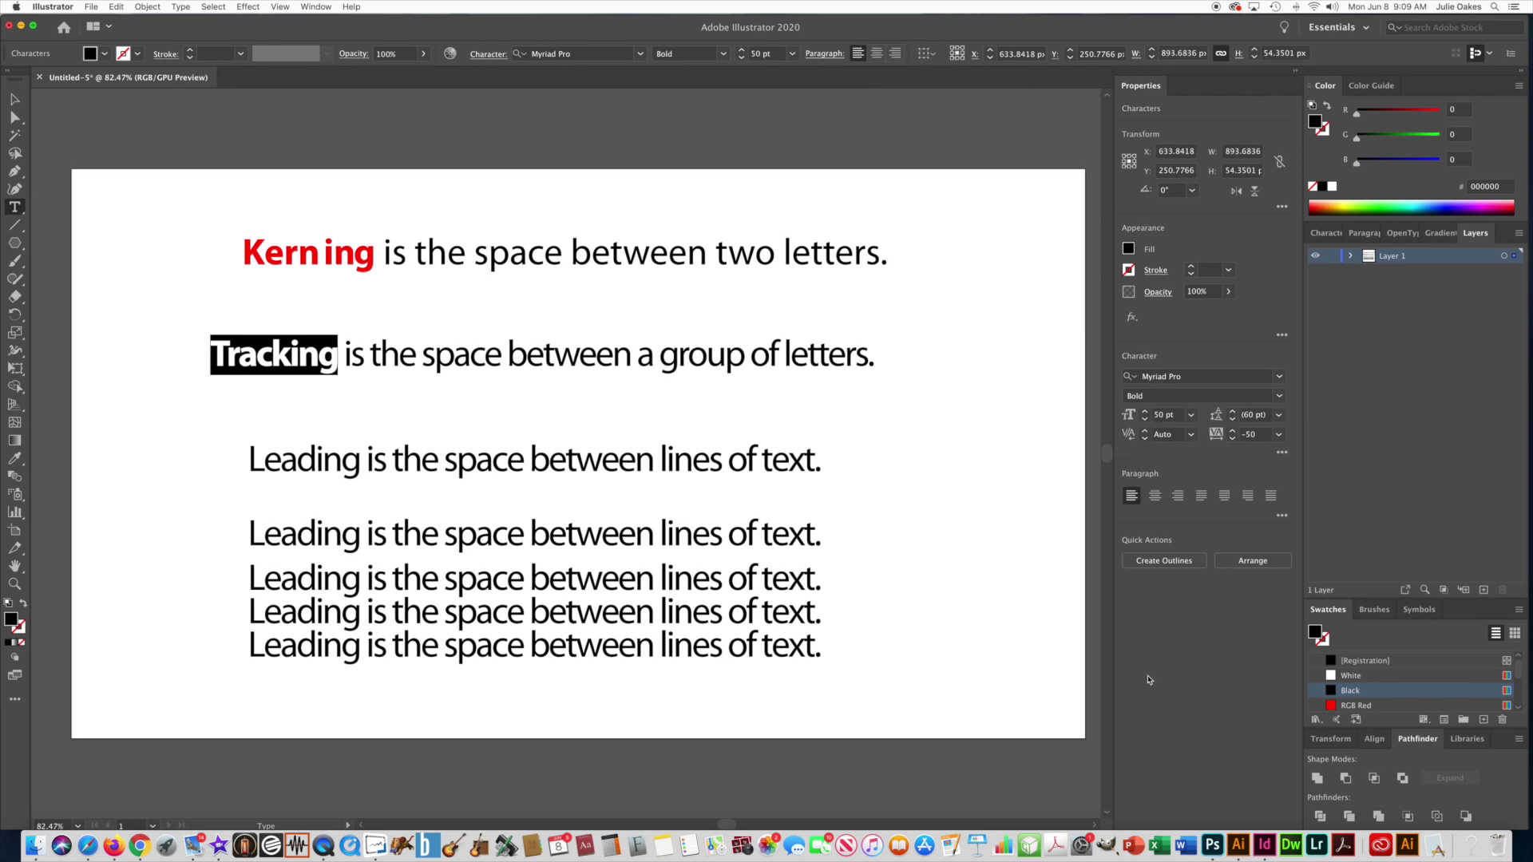
pyautogui.click(1128, 248)
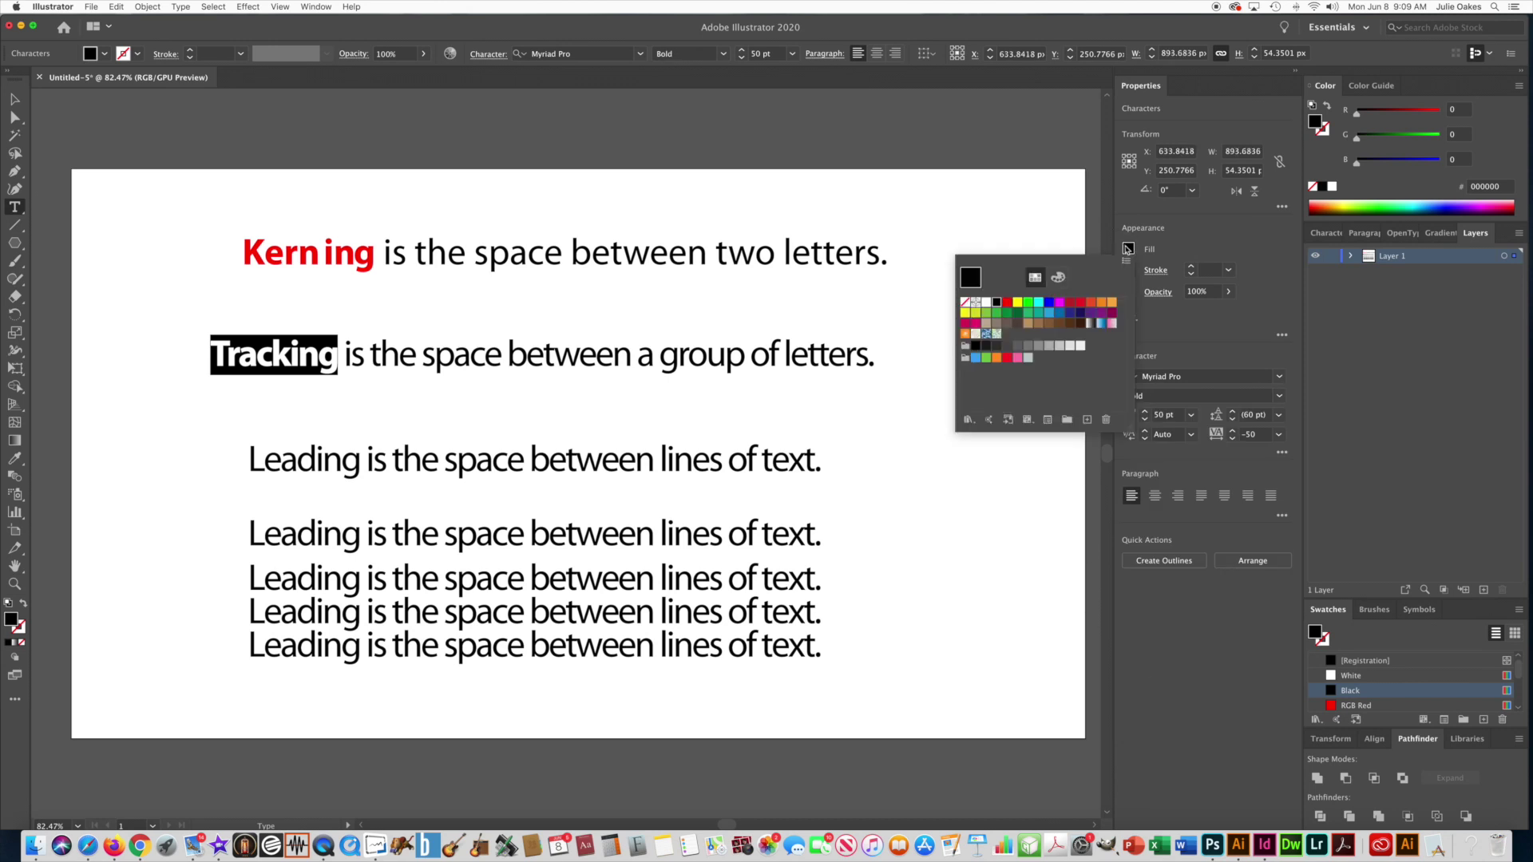
pyautogui.click(1050, 304)
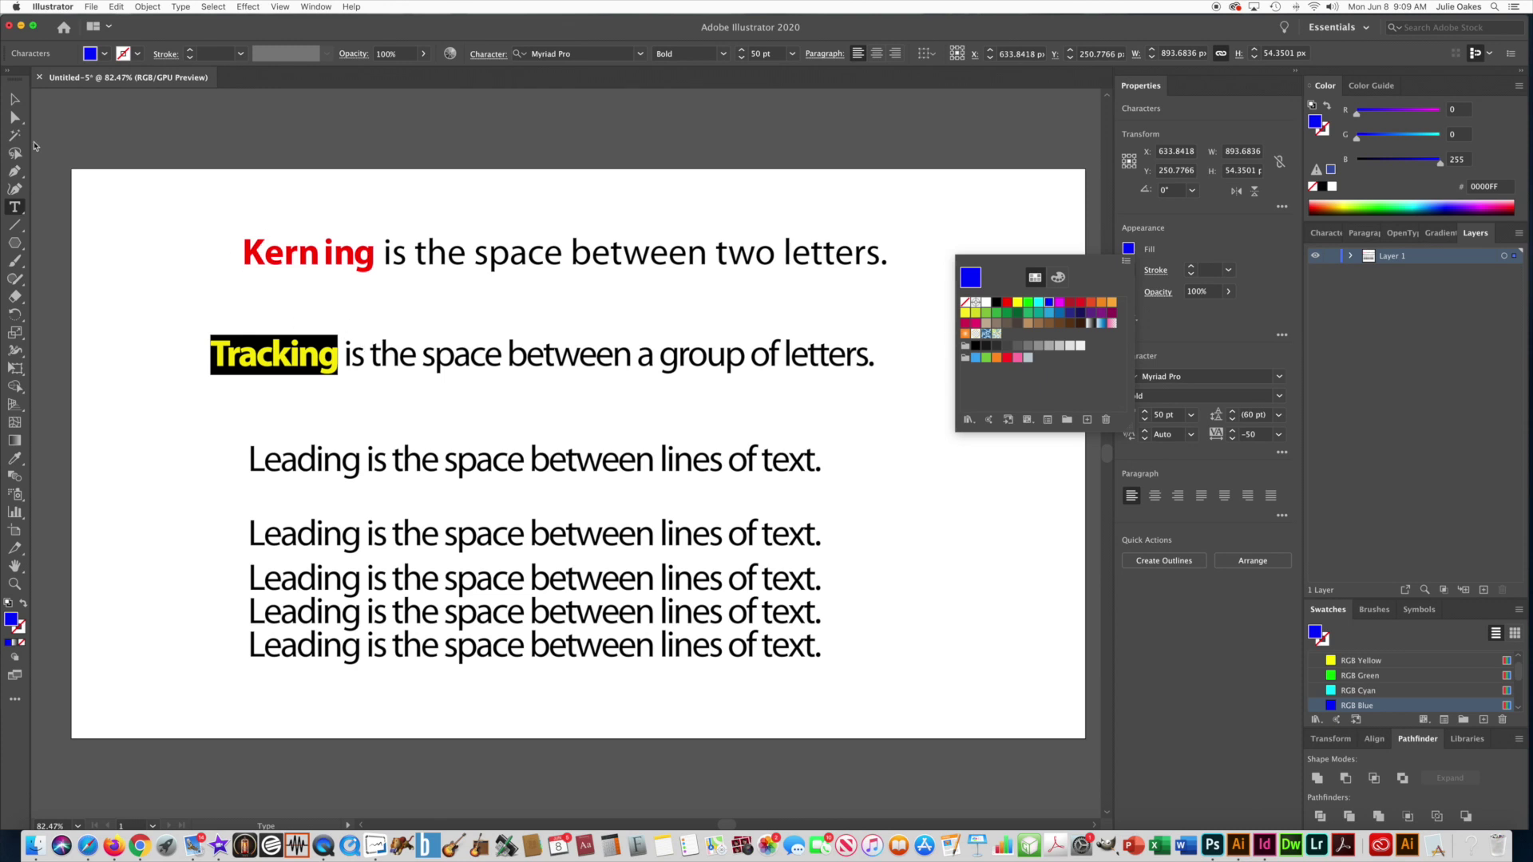
pyautogui.click(13, 104)
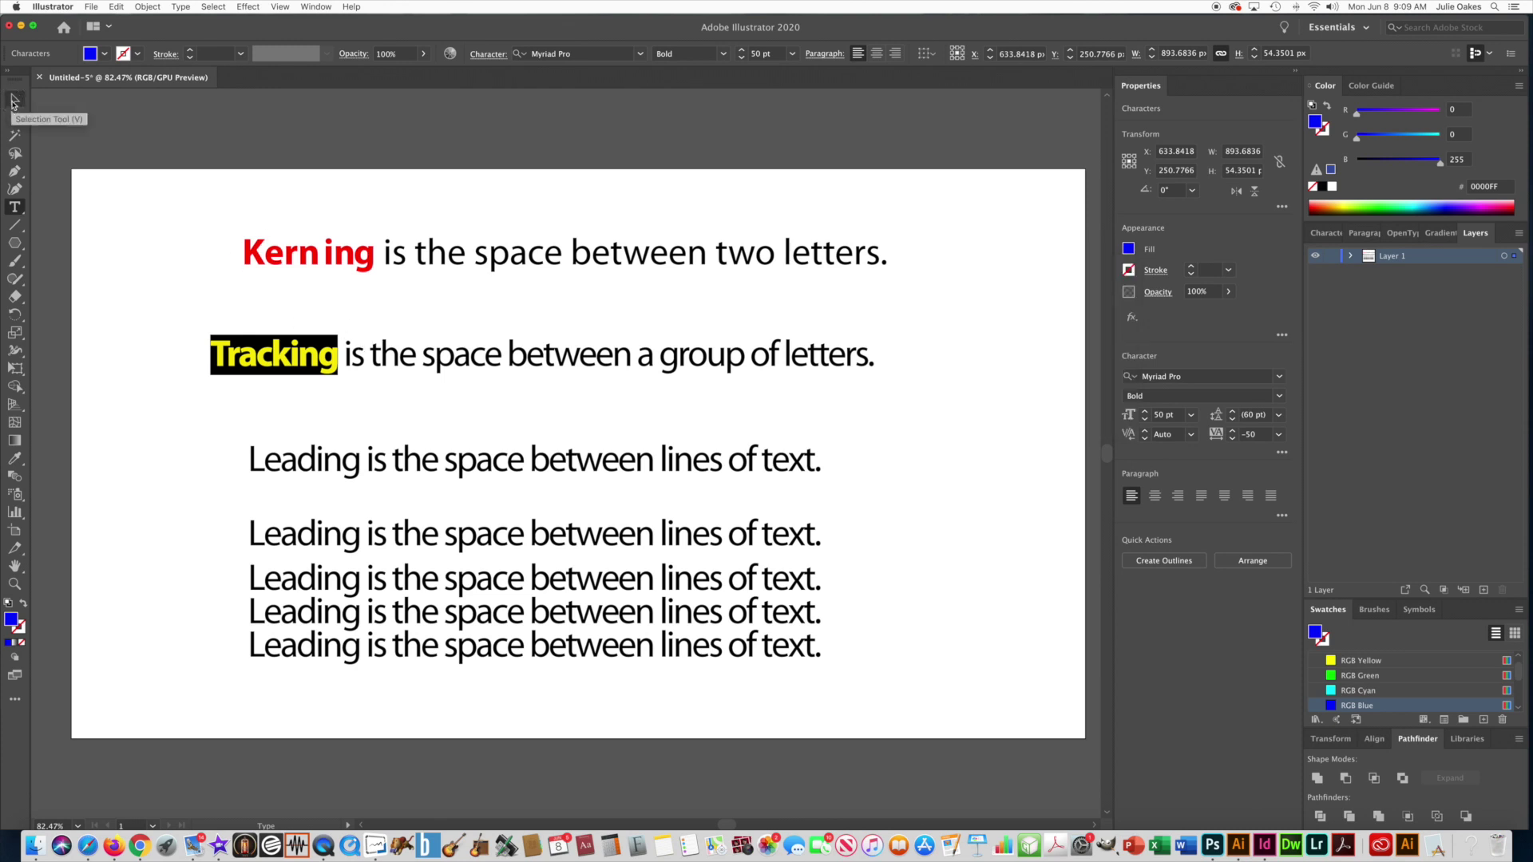
pyautogui.click(13, 102)
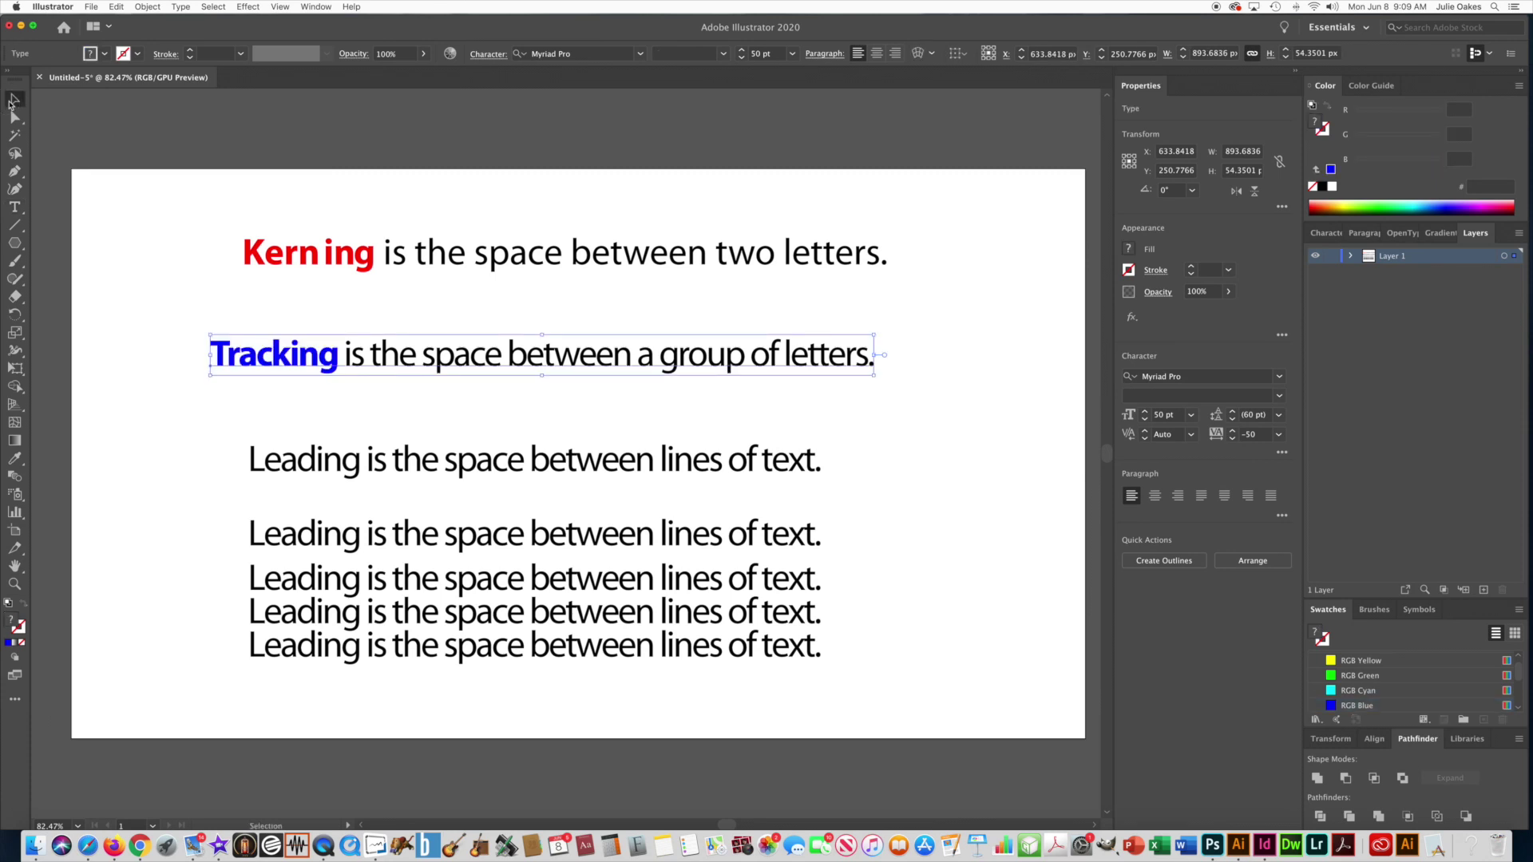
pyautogui.click(134, 221)
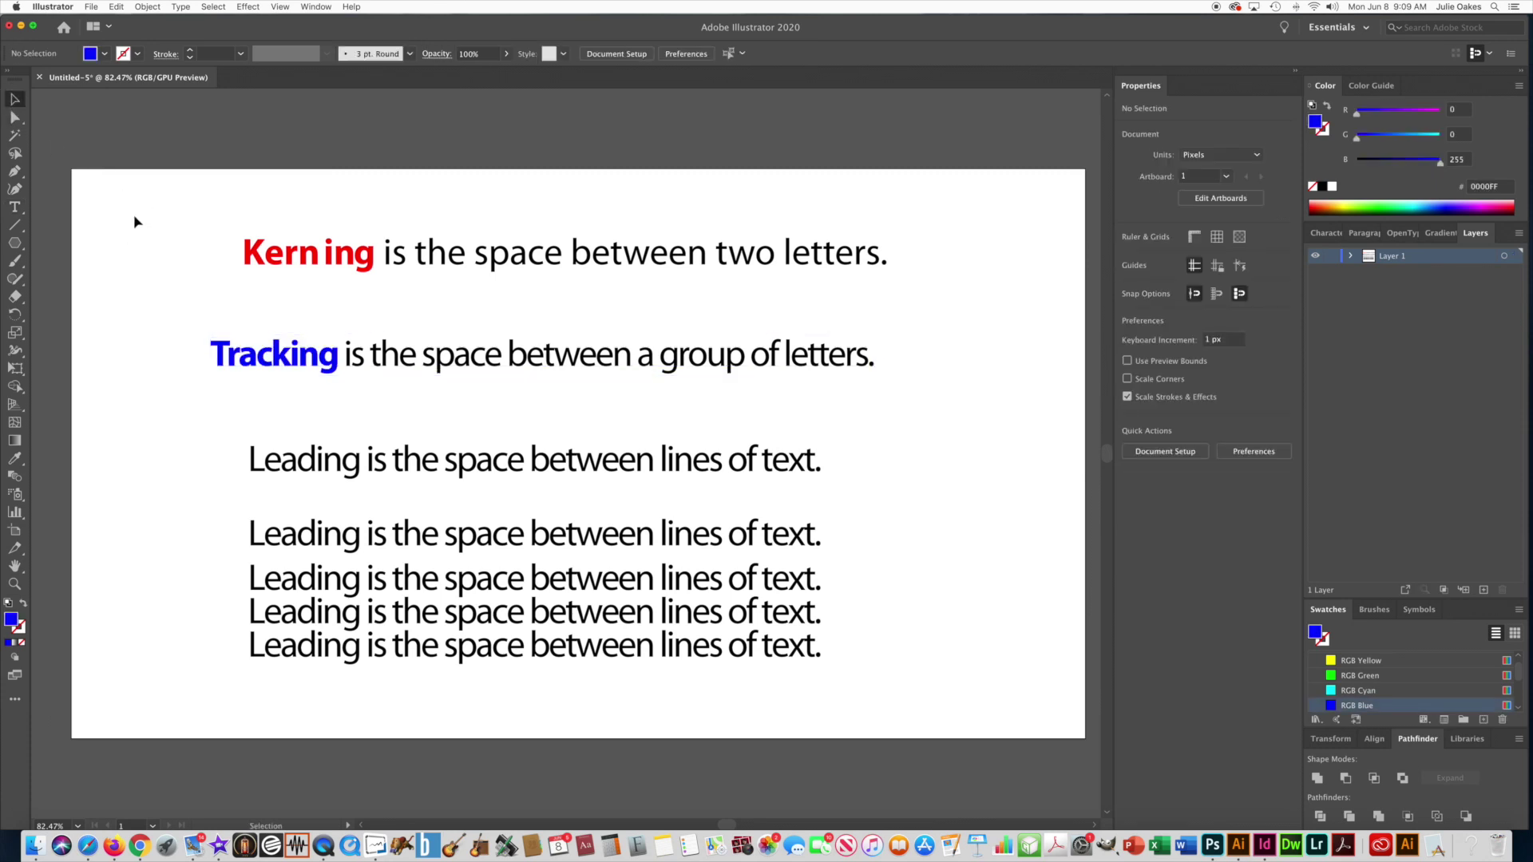
# - Add a text line with the author's name and place it in the artboard's lower right corner
pyautogui.scroll(1, 293, 488)
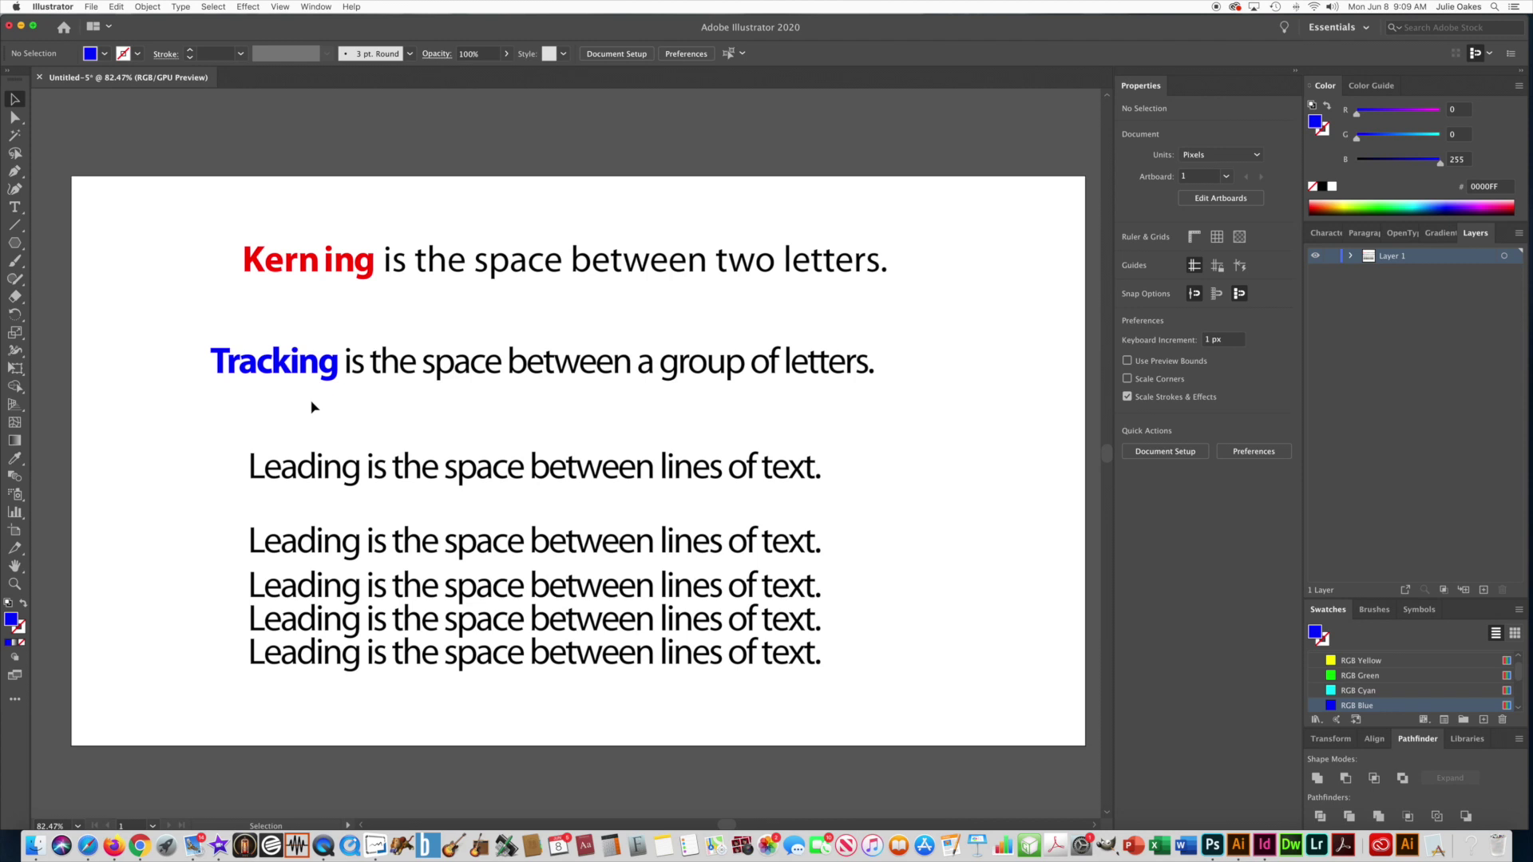
pyautogui.scroll(-2, 311, 404)
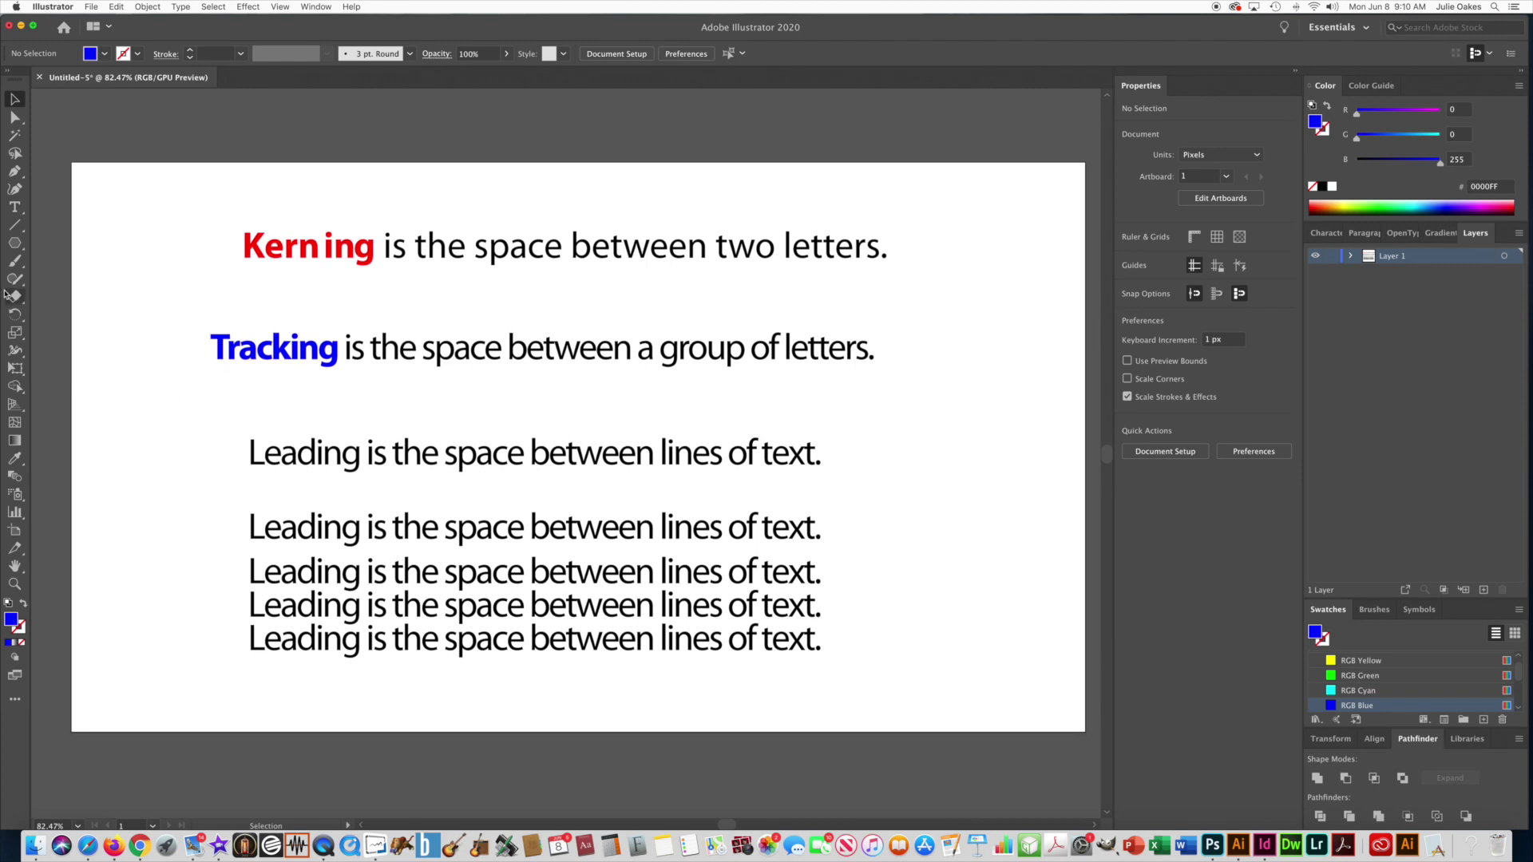
pyautogui.click(17, 209)
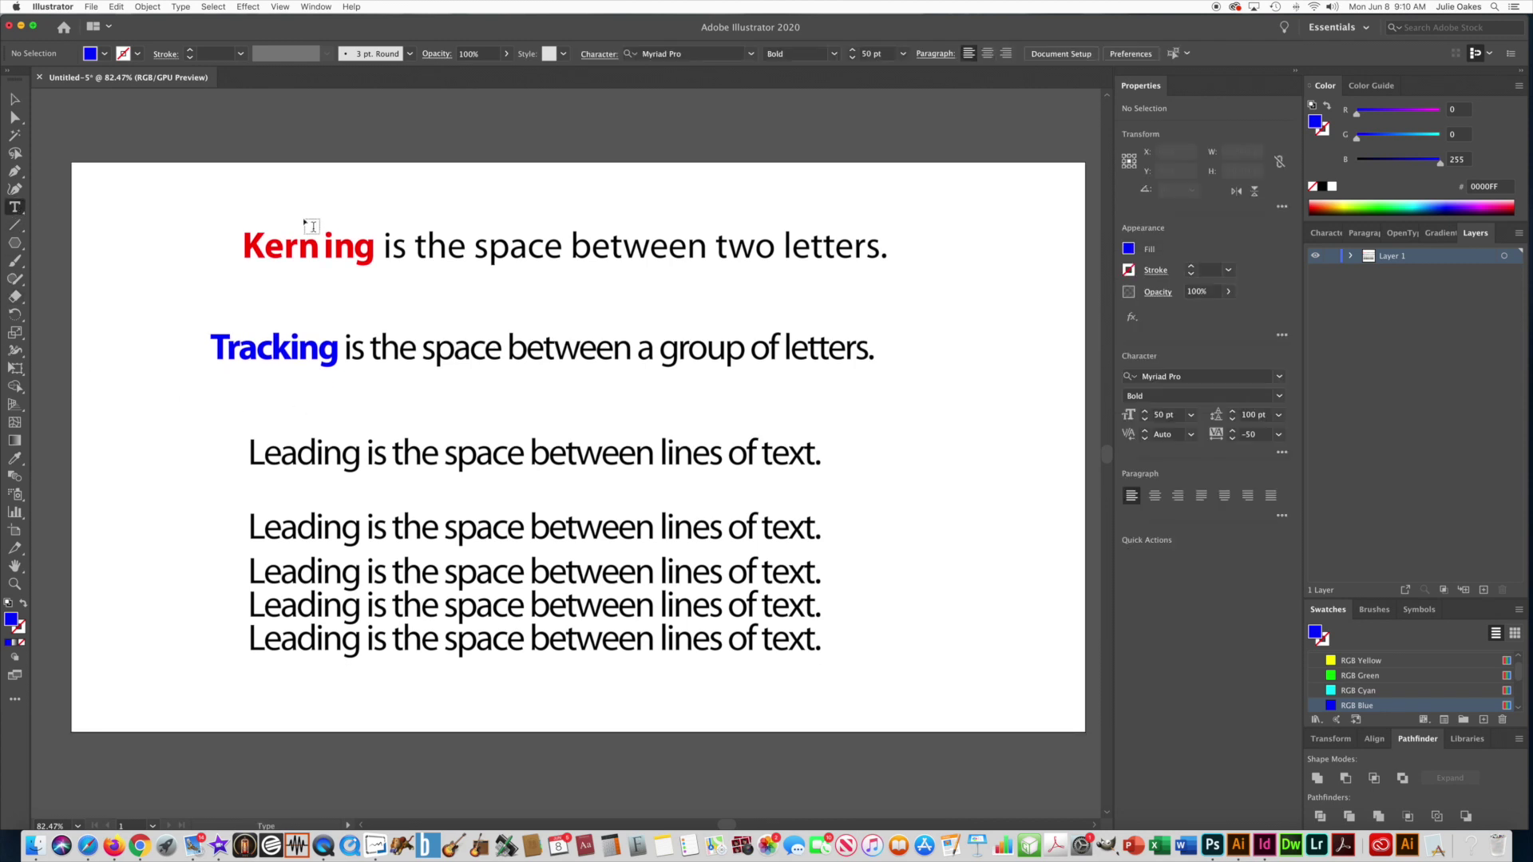
pyautogui.click(837, 692)
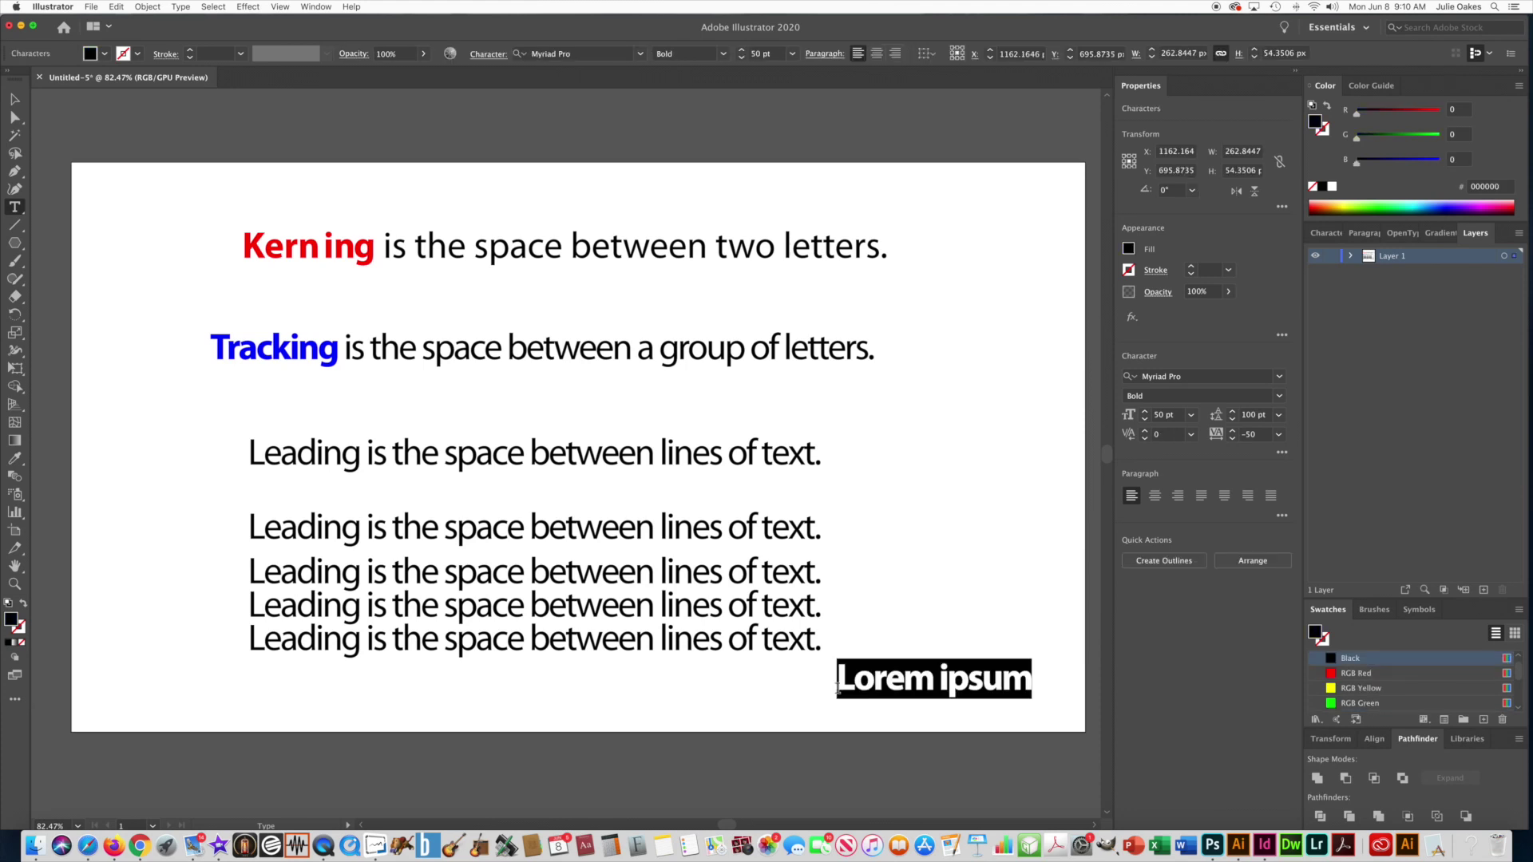
pyautogui.write('M')
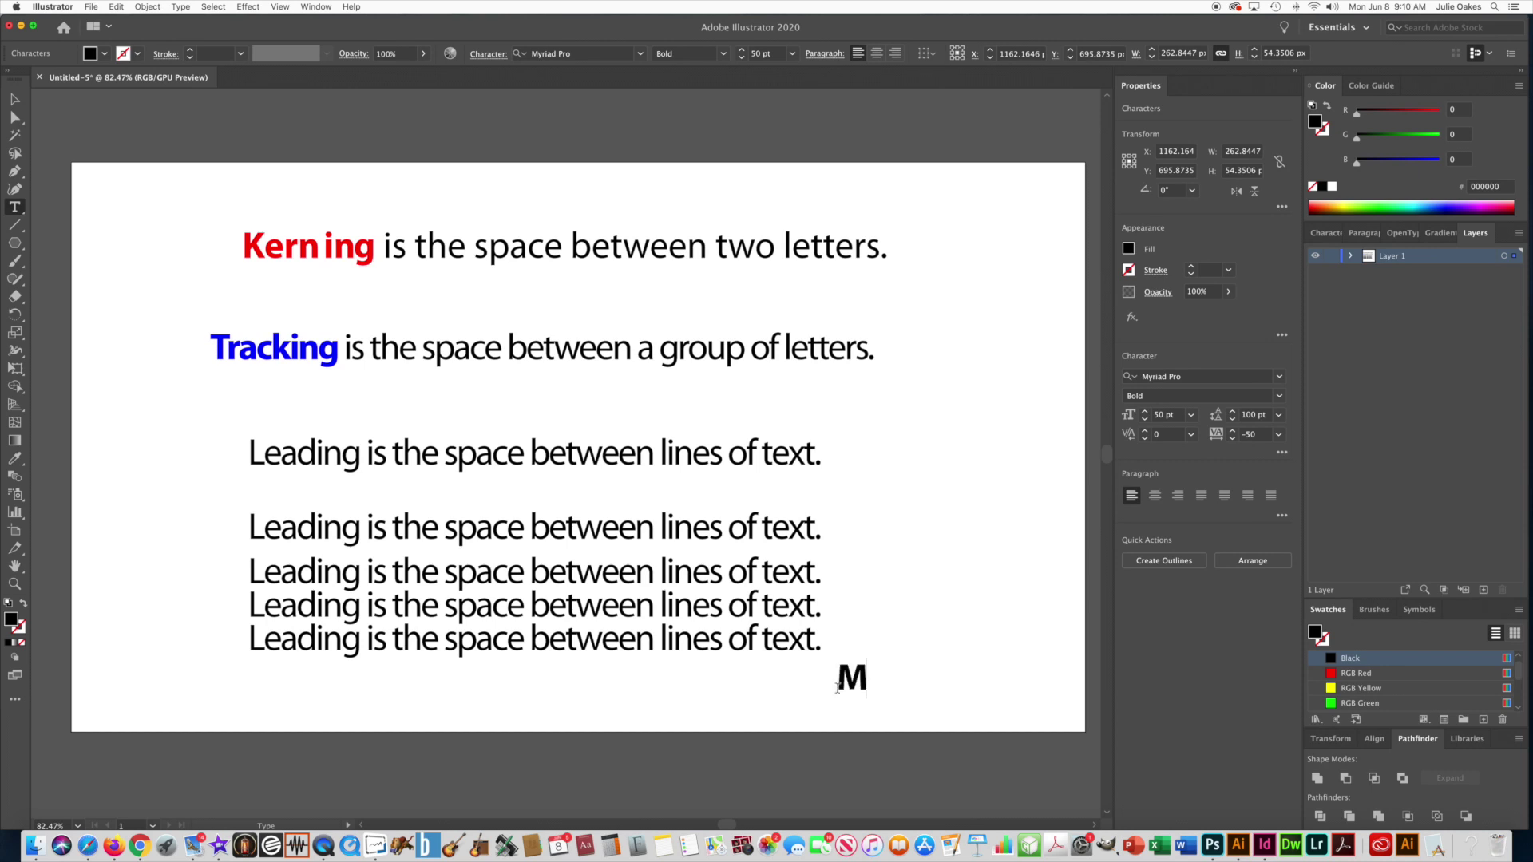
pyautogui.write('rs. Oakes')
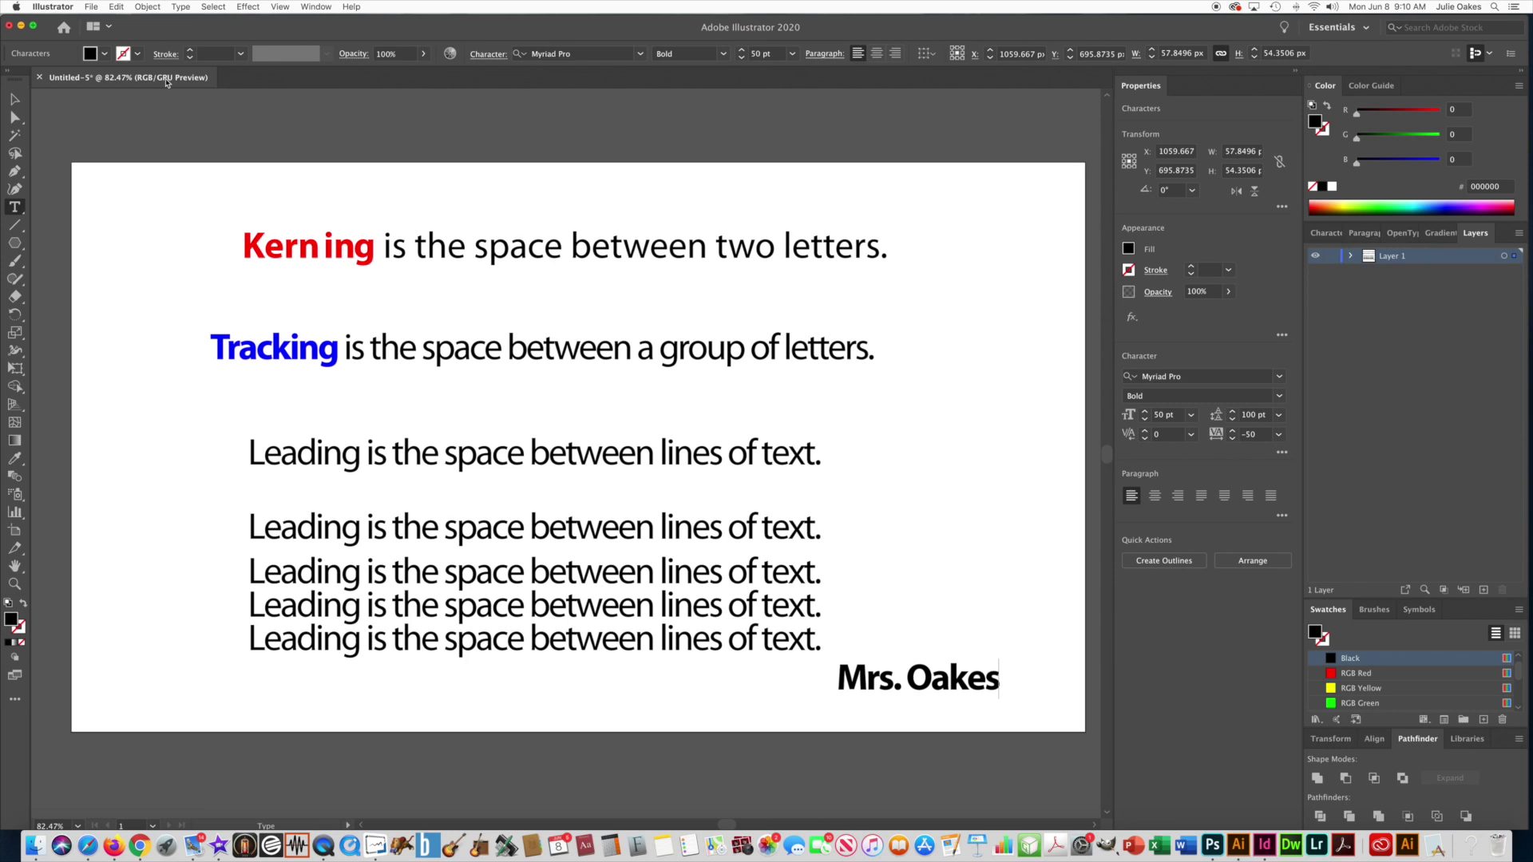
pyautogui.click(14, 99)
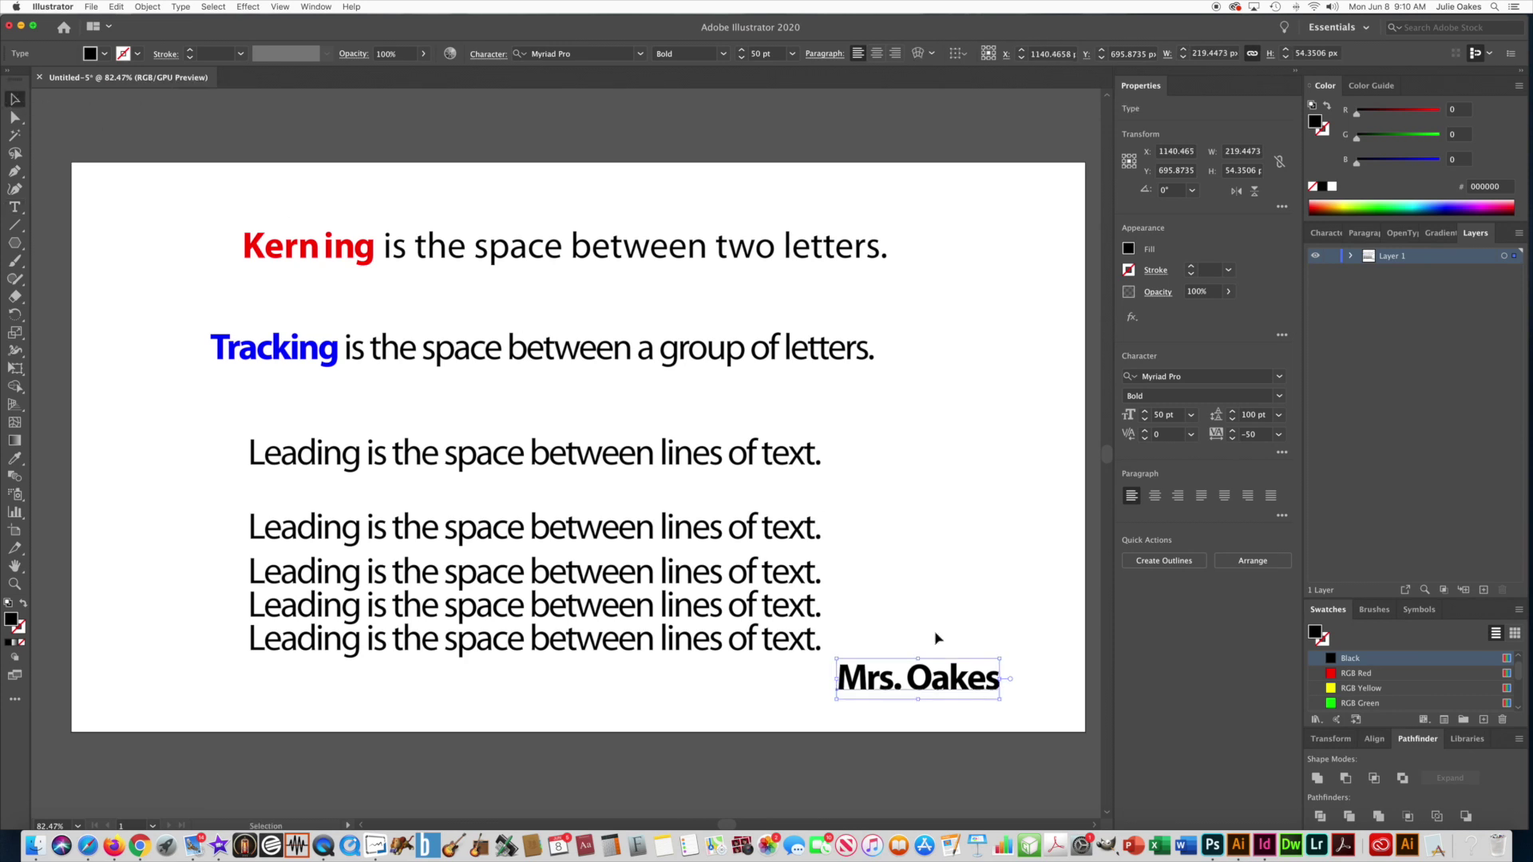
pyautogui.moveTo(850, 692); pyautogui.dragTo(883, 708)
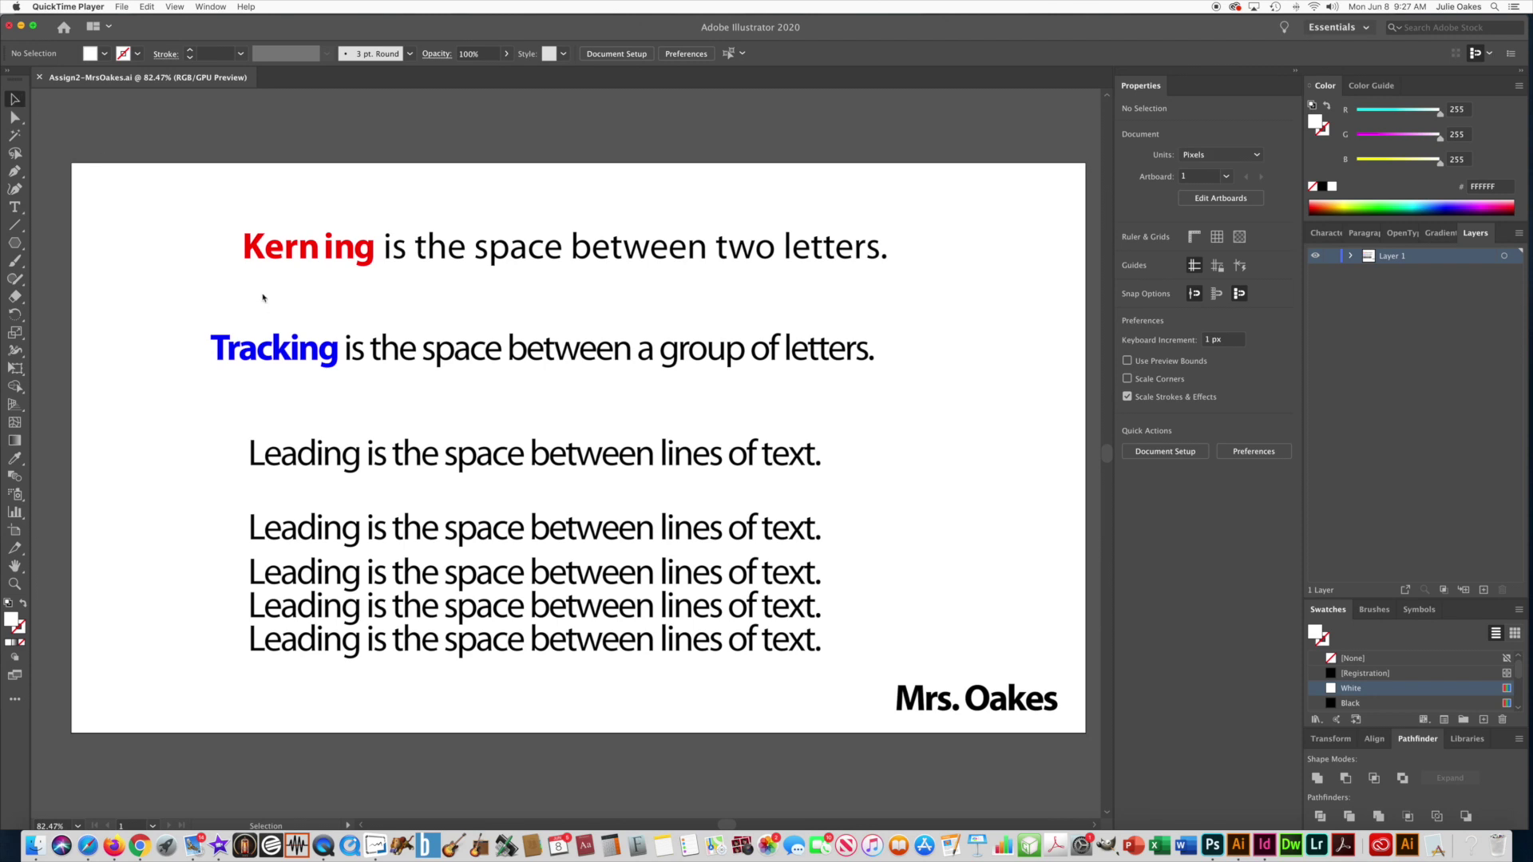
# - Try to resize the "Kerning" sentence non-proportionally with its bounding box, first narrower and taller, then flatter
pyautogui.click(264, 262)
pyautogui.click(268, 263)
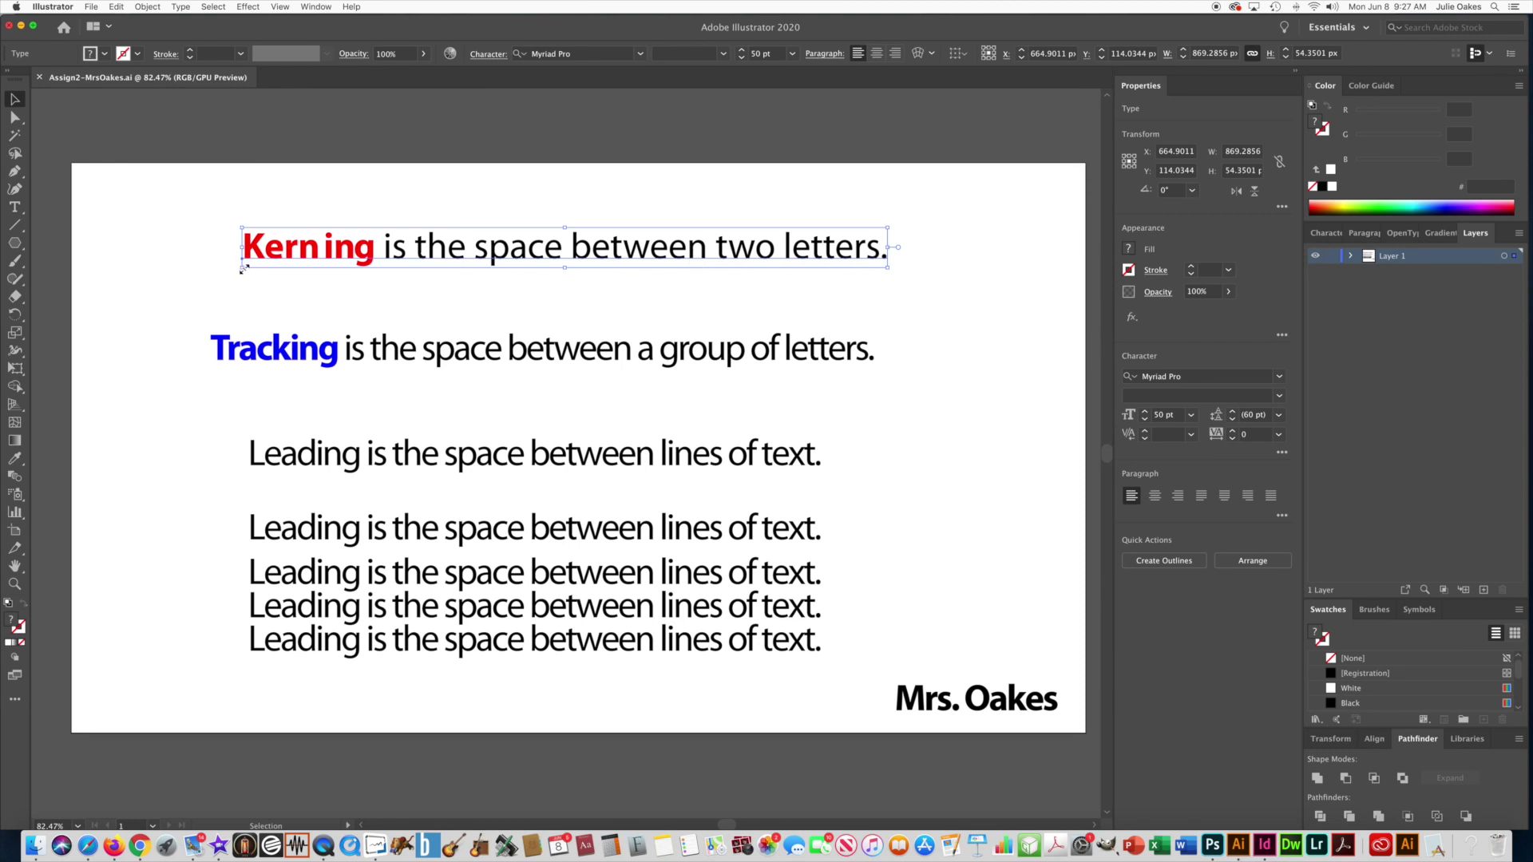
pyautogui.moveTo(242, 268); pyautogui.dragTo(394, 295)
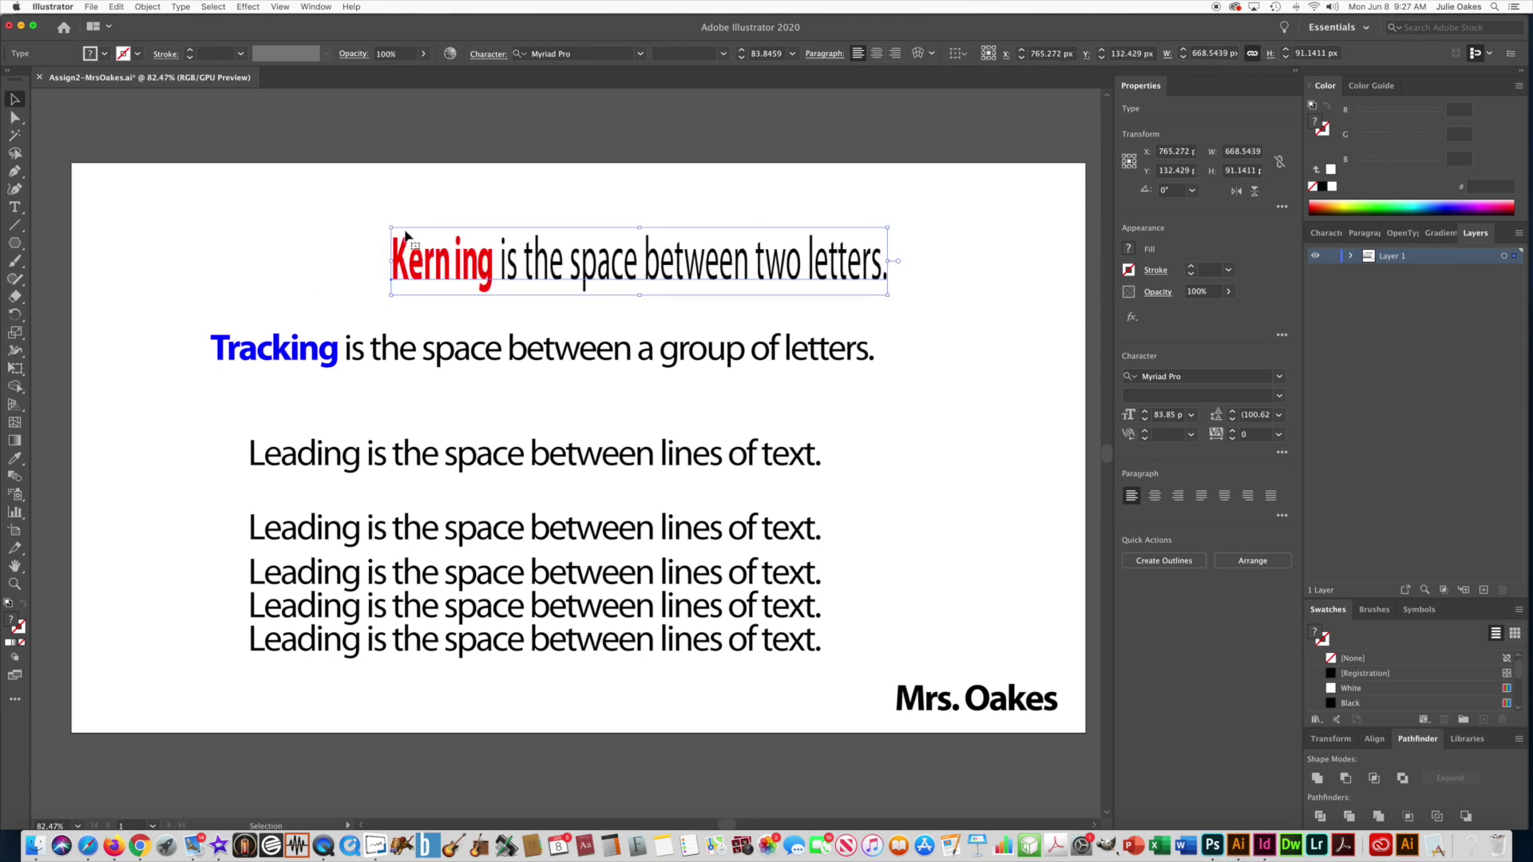
pyautogui.moveTo(639, 295); pyautogui.dragTo(640, 246)
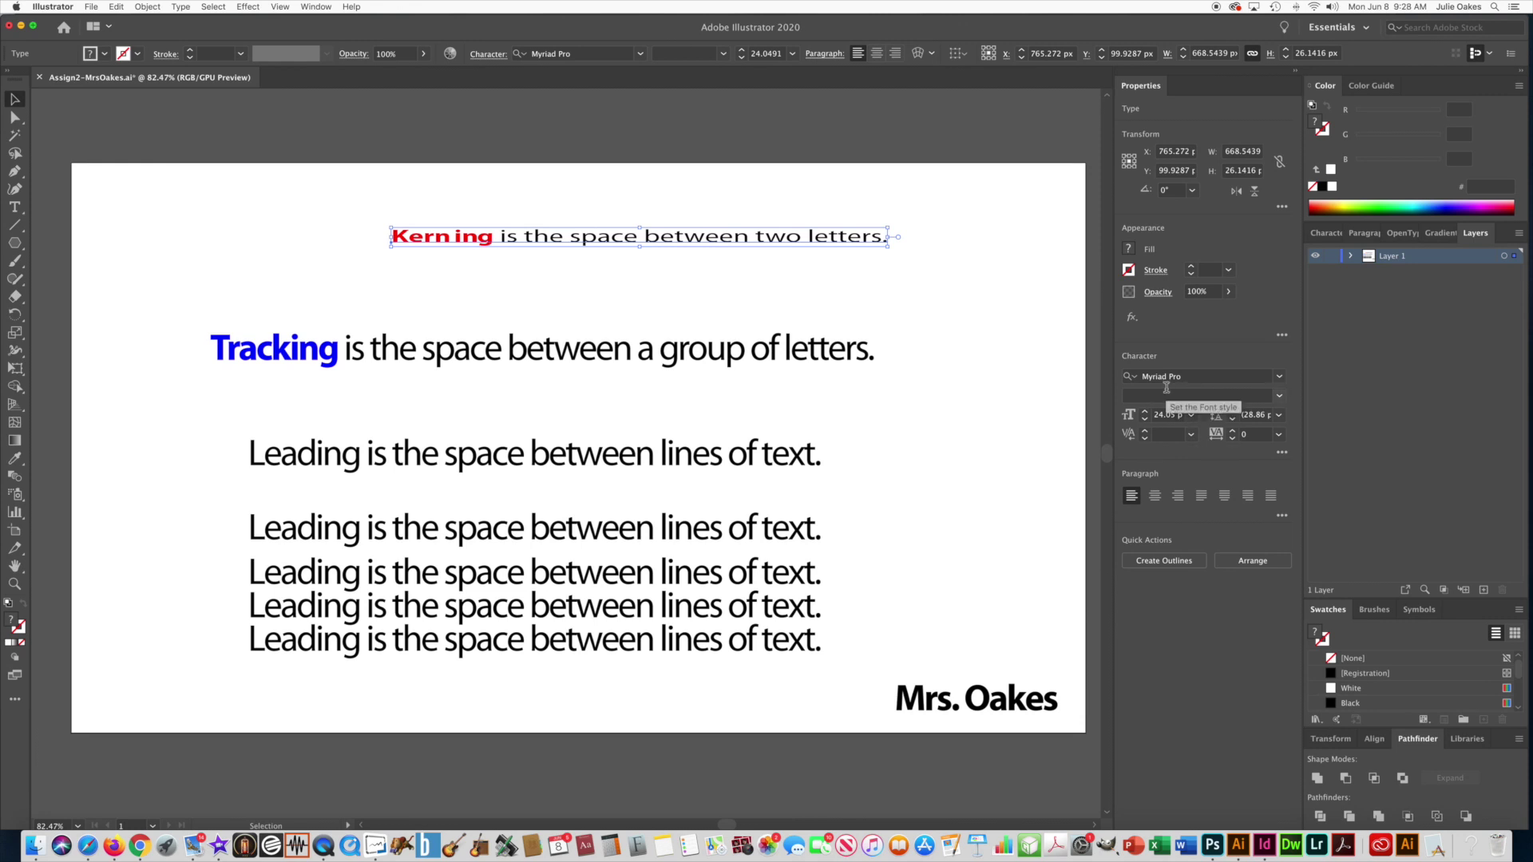
# - Undo the resizing of the "Kerning" sentence
pyautogui.press('super+z')
pyautogui.press('super+z')
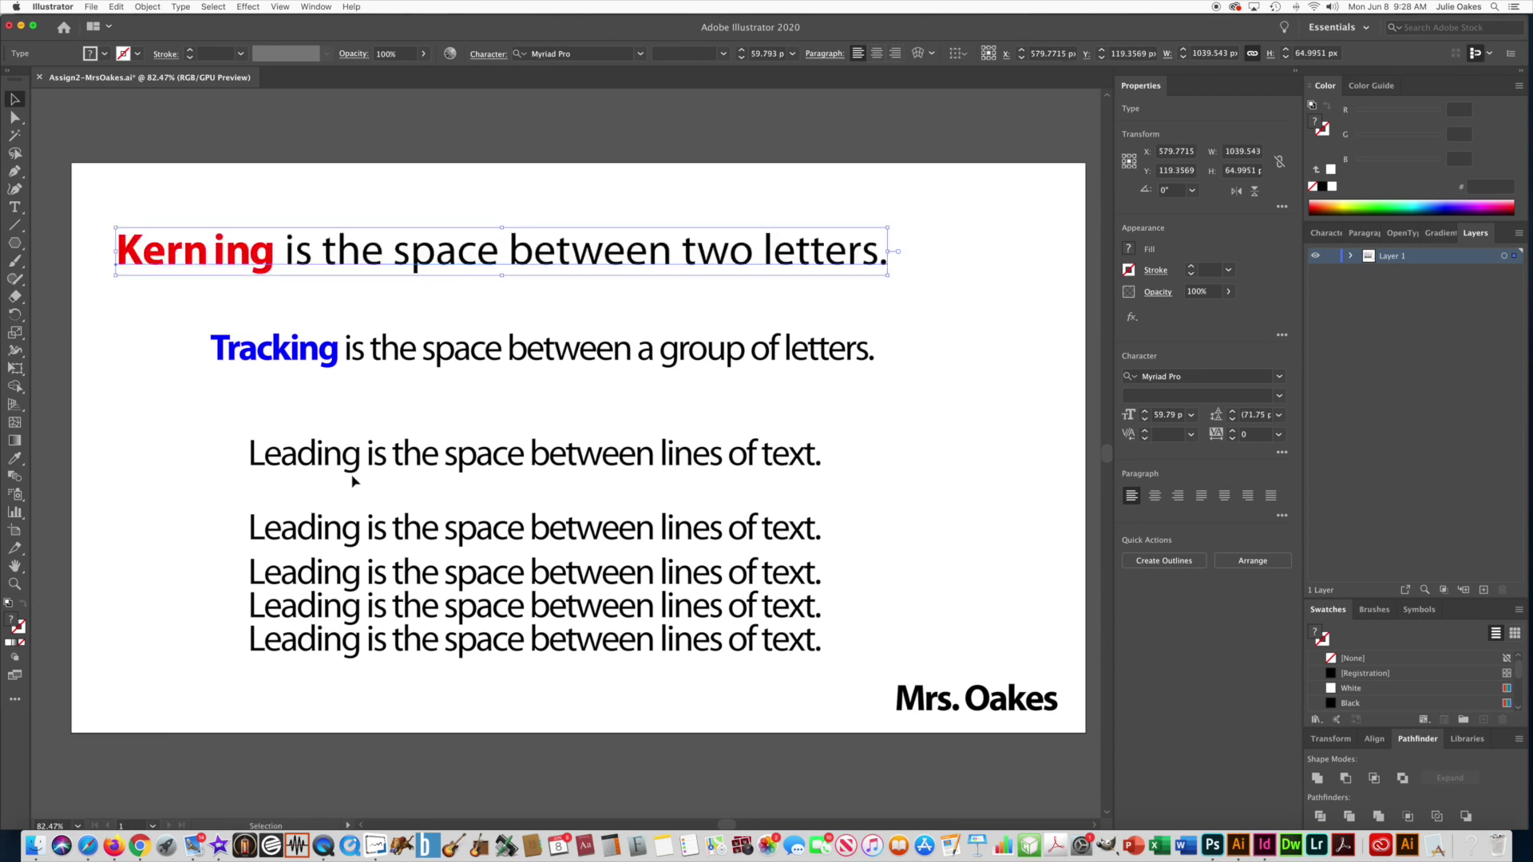
pyautogui.press('super+z')
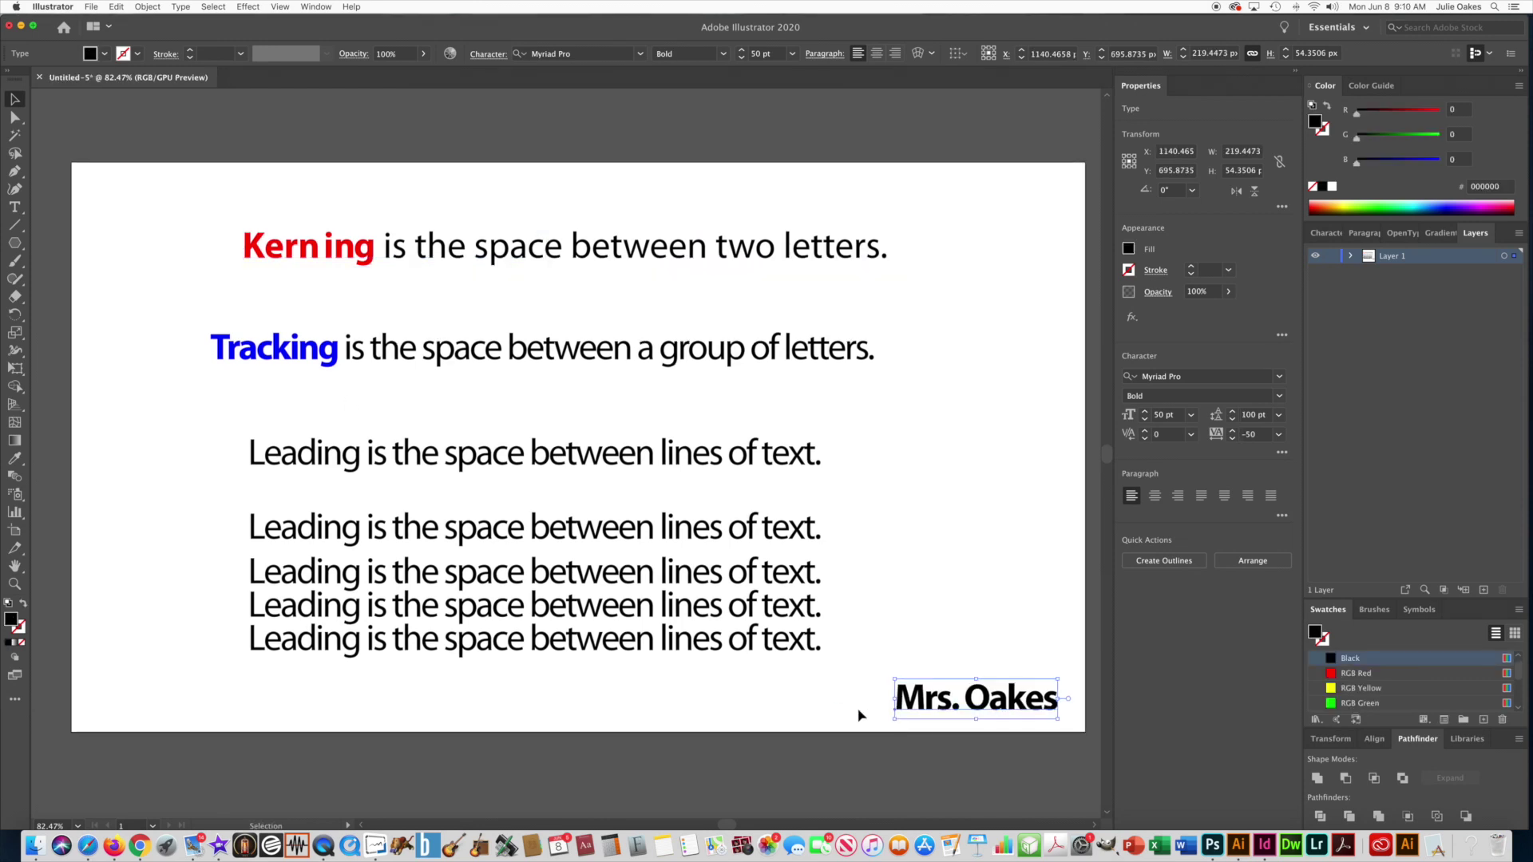
# - Save the document in Adobe Illustrator (ai) format as "Assign2-" followed by the author's name, keeping the Illustrator 2020 version
pyautogui.click(821, 713)
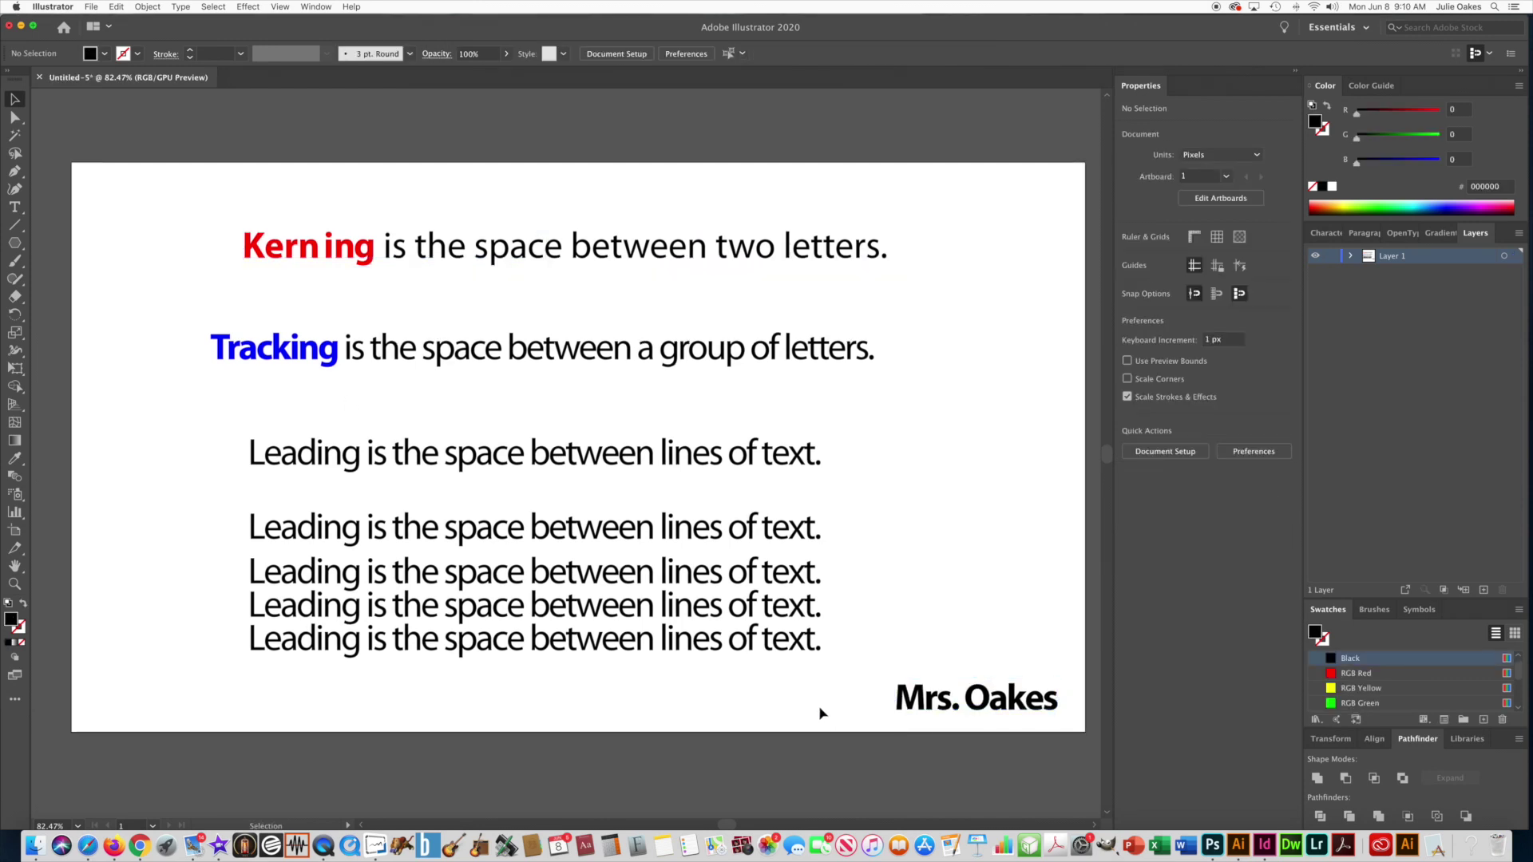
pyautogui.click(88, 6)
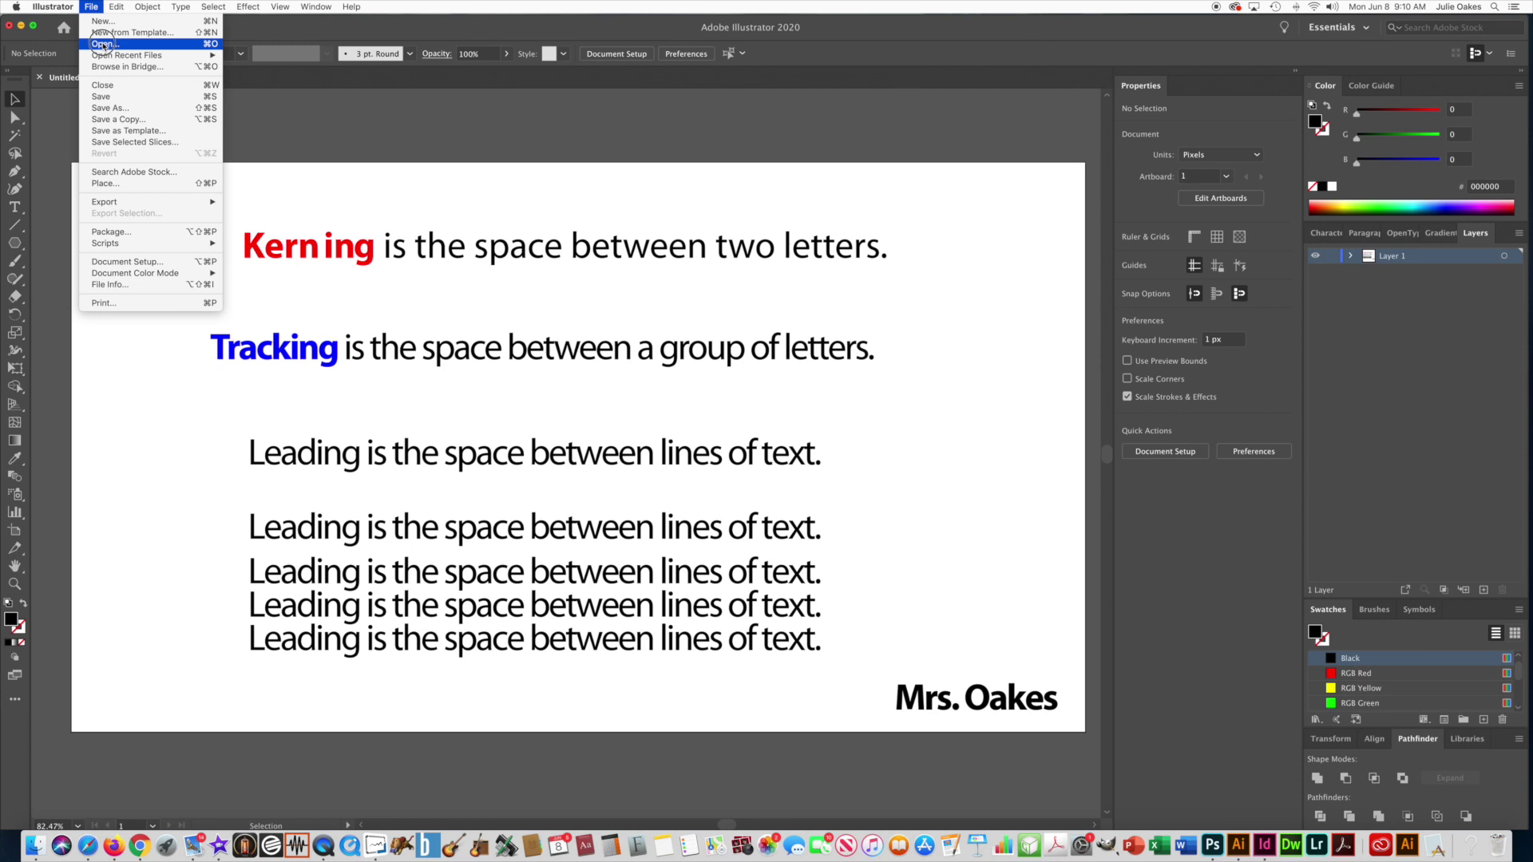
pyautogui.click(99, 96)
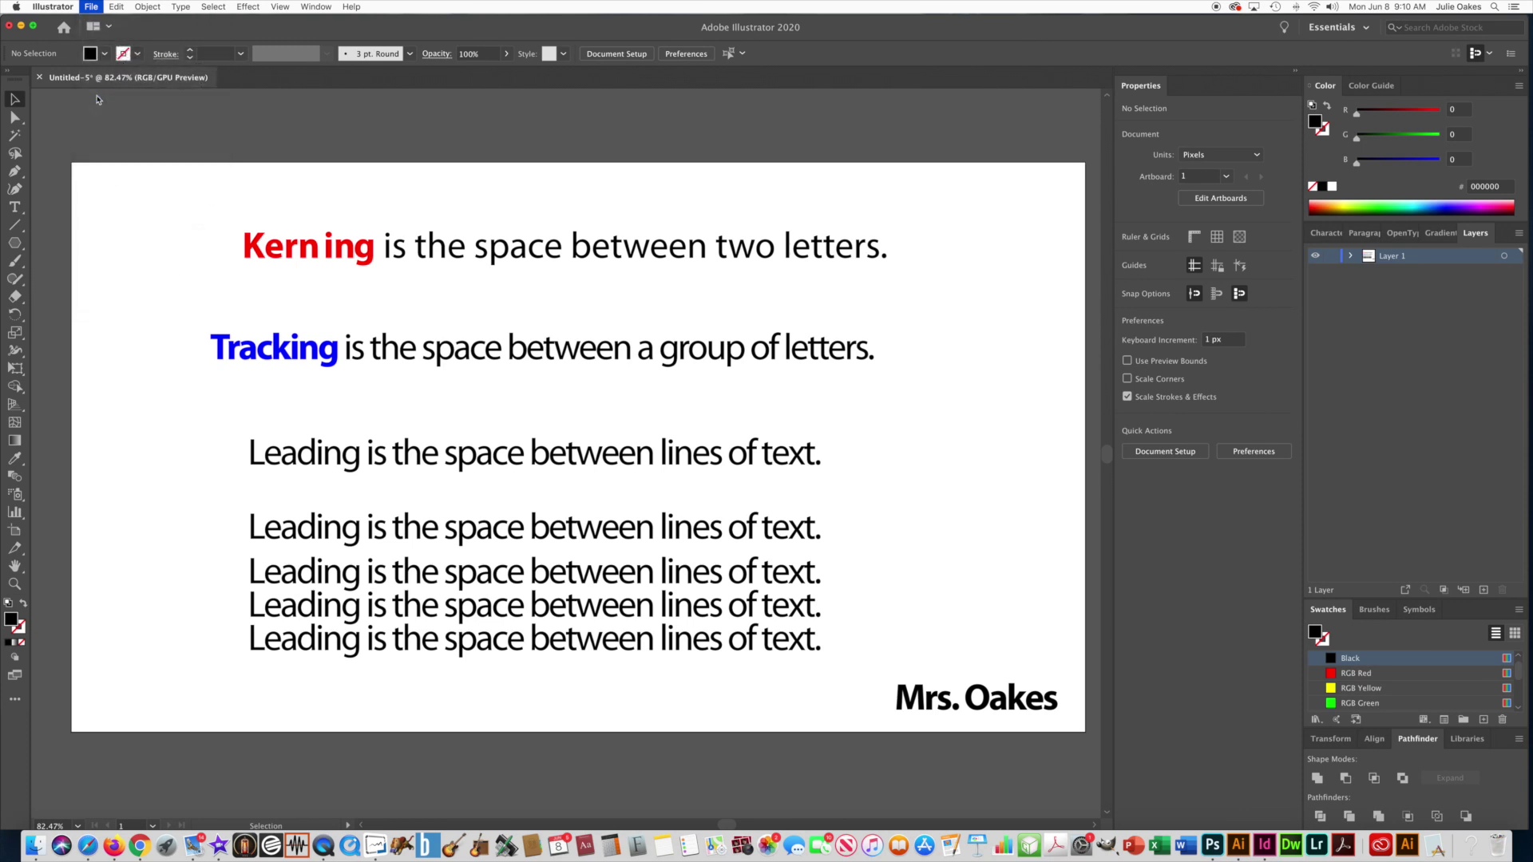
pyautogui.write('Assign')
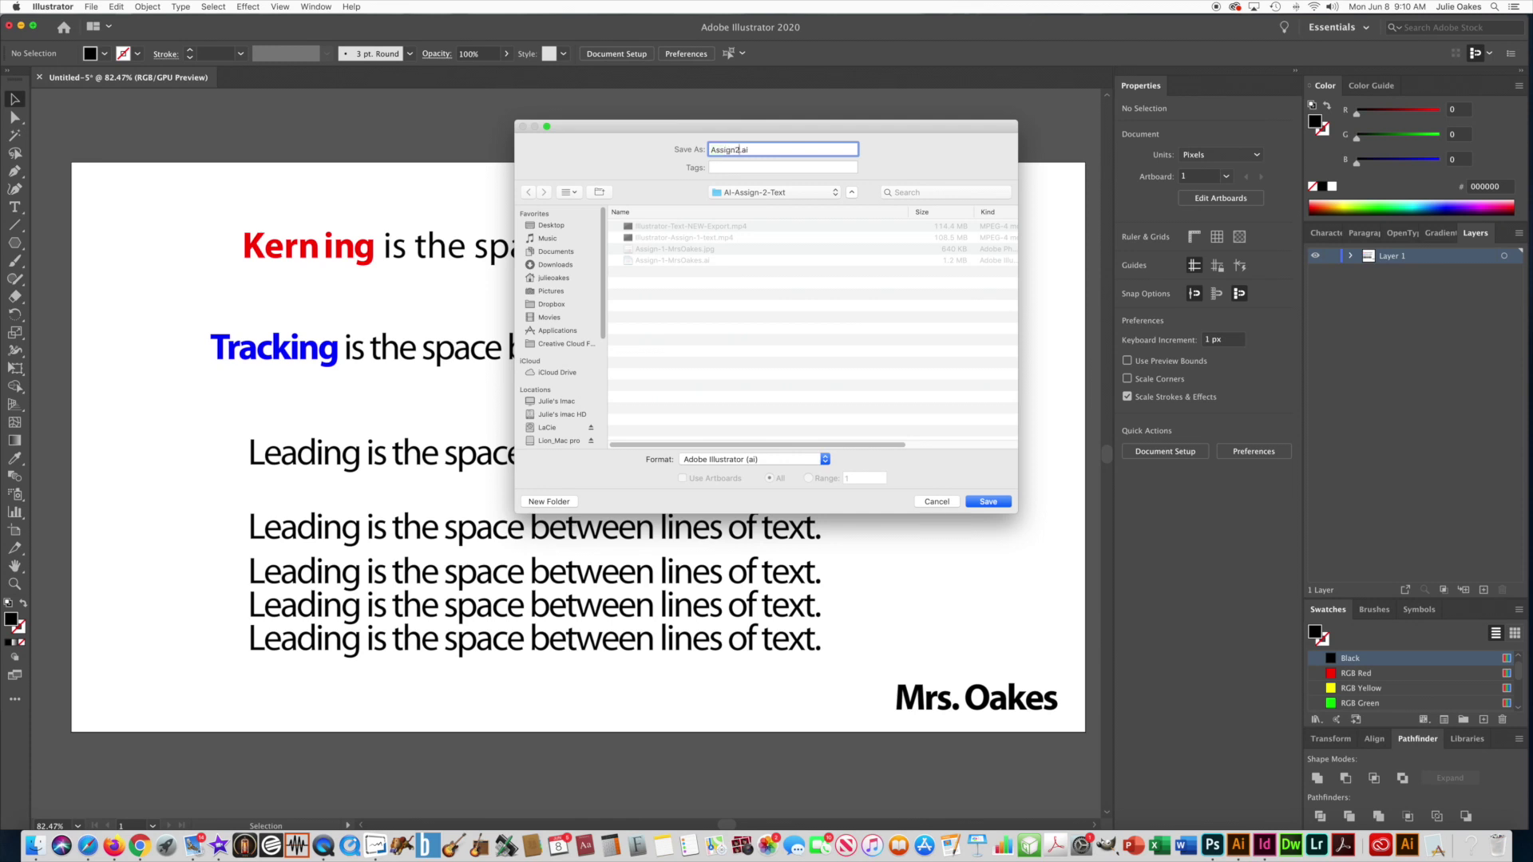
pyautogui.write('2-MrsOakes')
pyautogui.click(1001, 505)
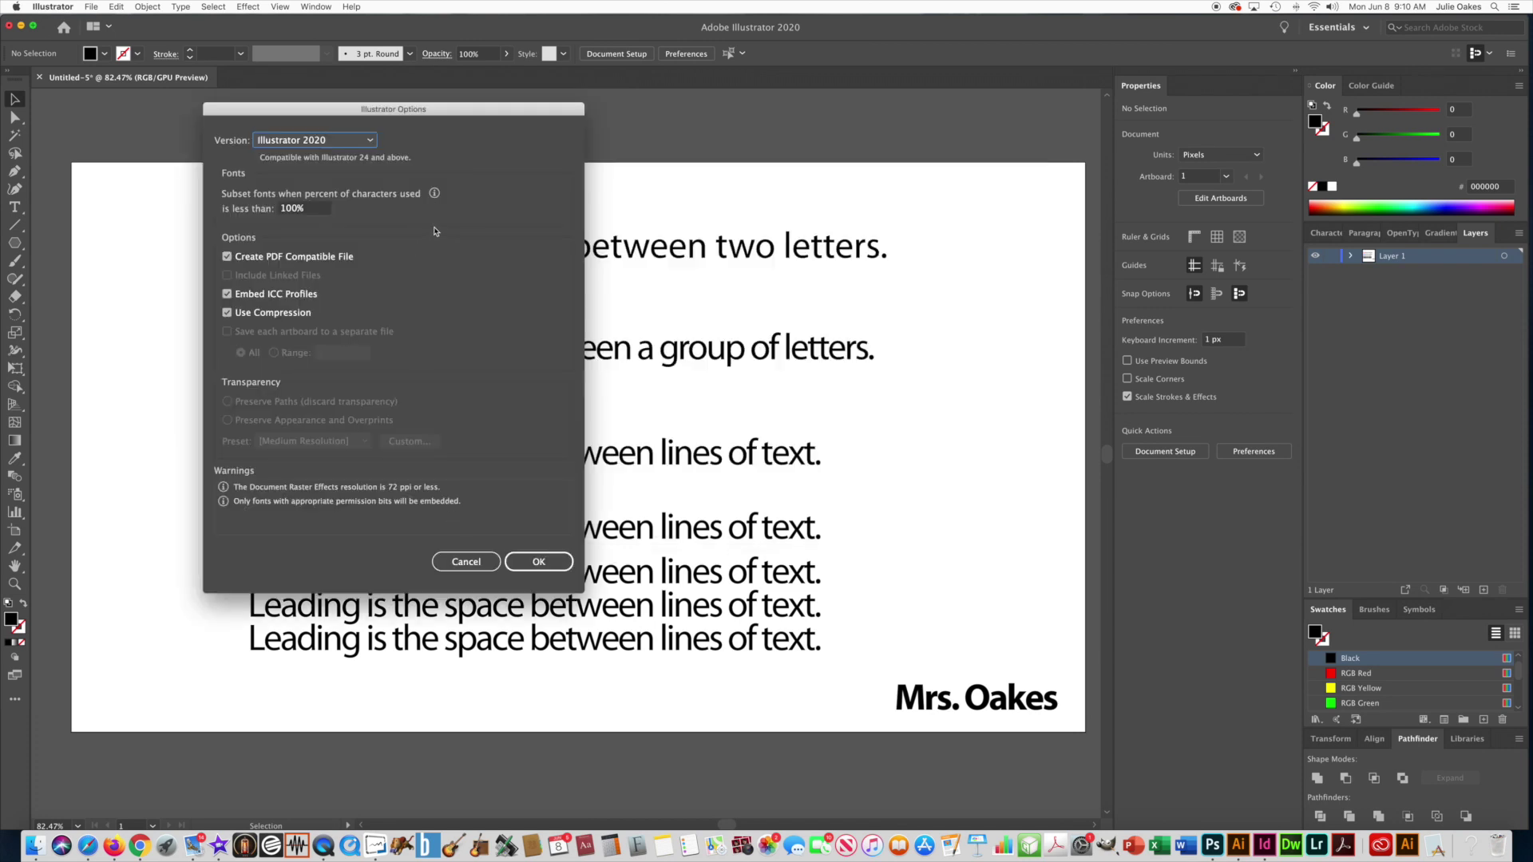
pyautogui.click(555, 563)
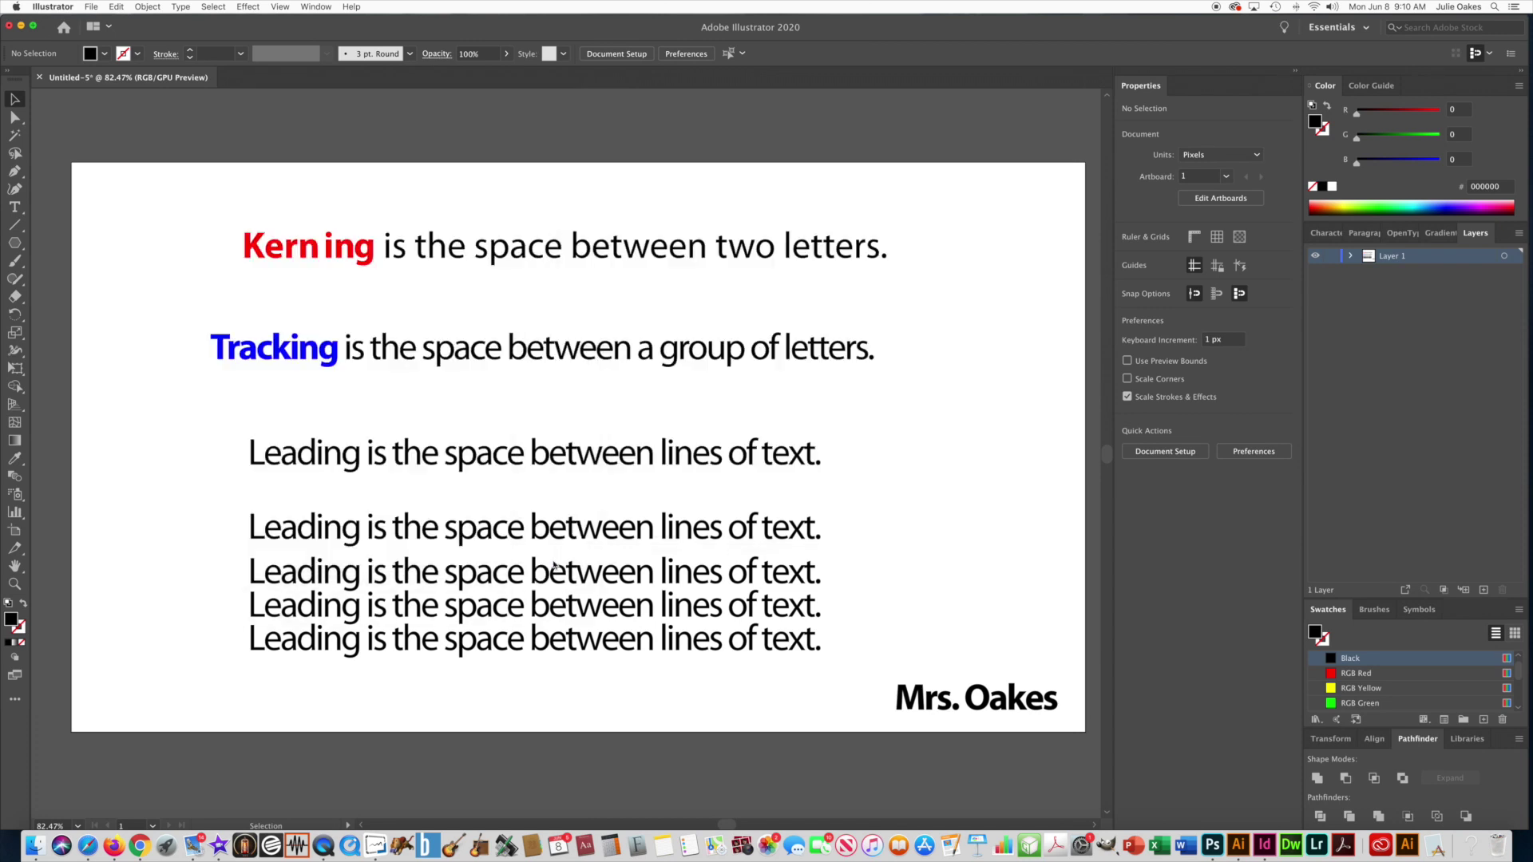
# - Export the document as a JPEG under the same file name, with RGB color, medium quality 5 and 72 ppi resolution
pyautogui.click(91, 7)
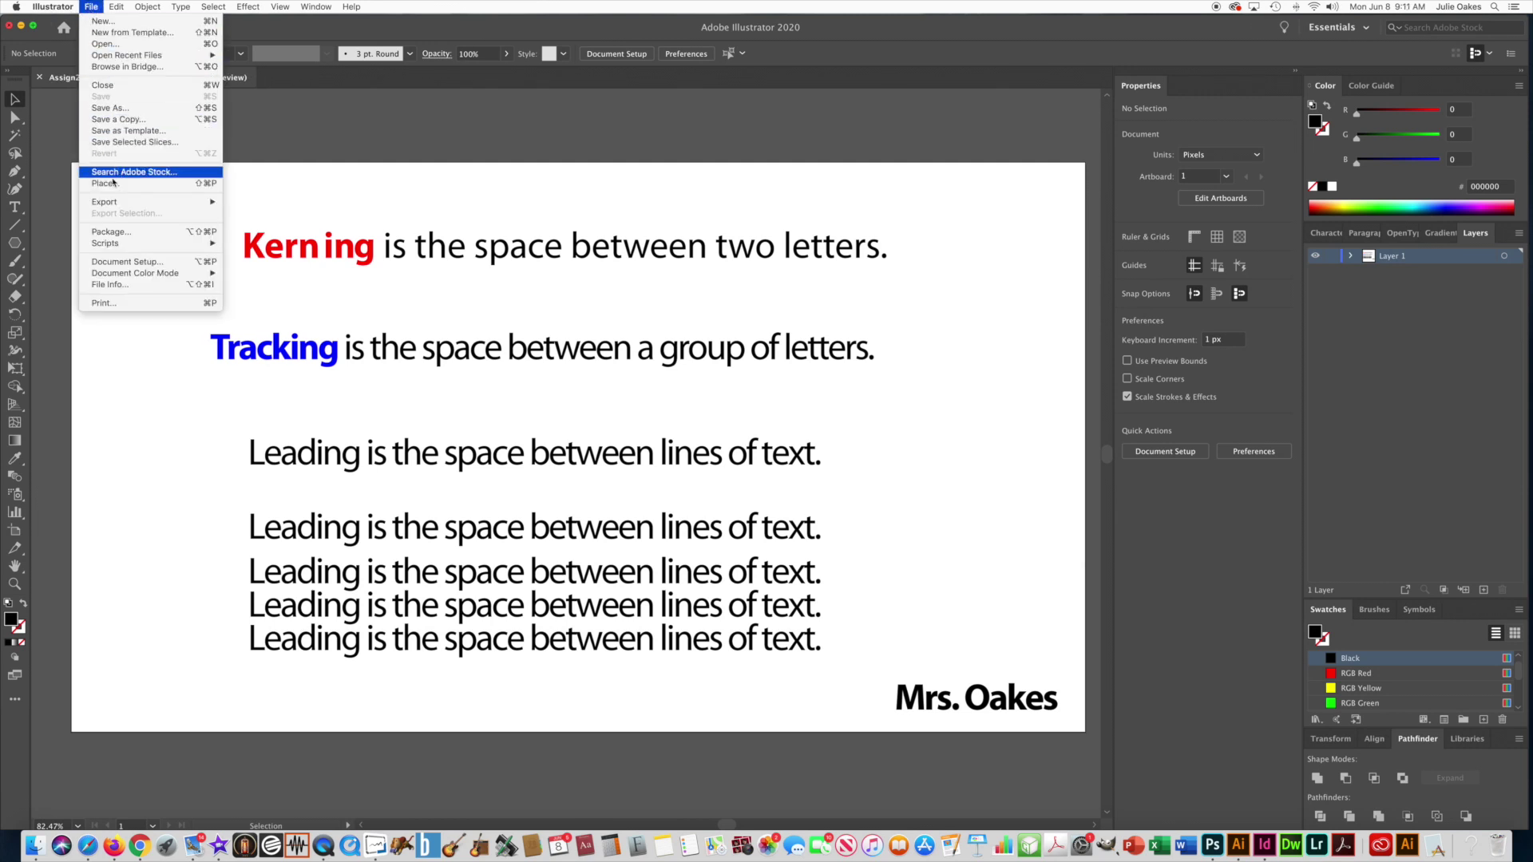
pyautogui.moveTo(107, 206)
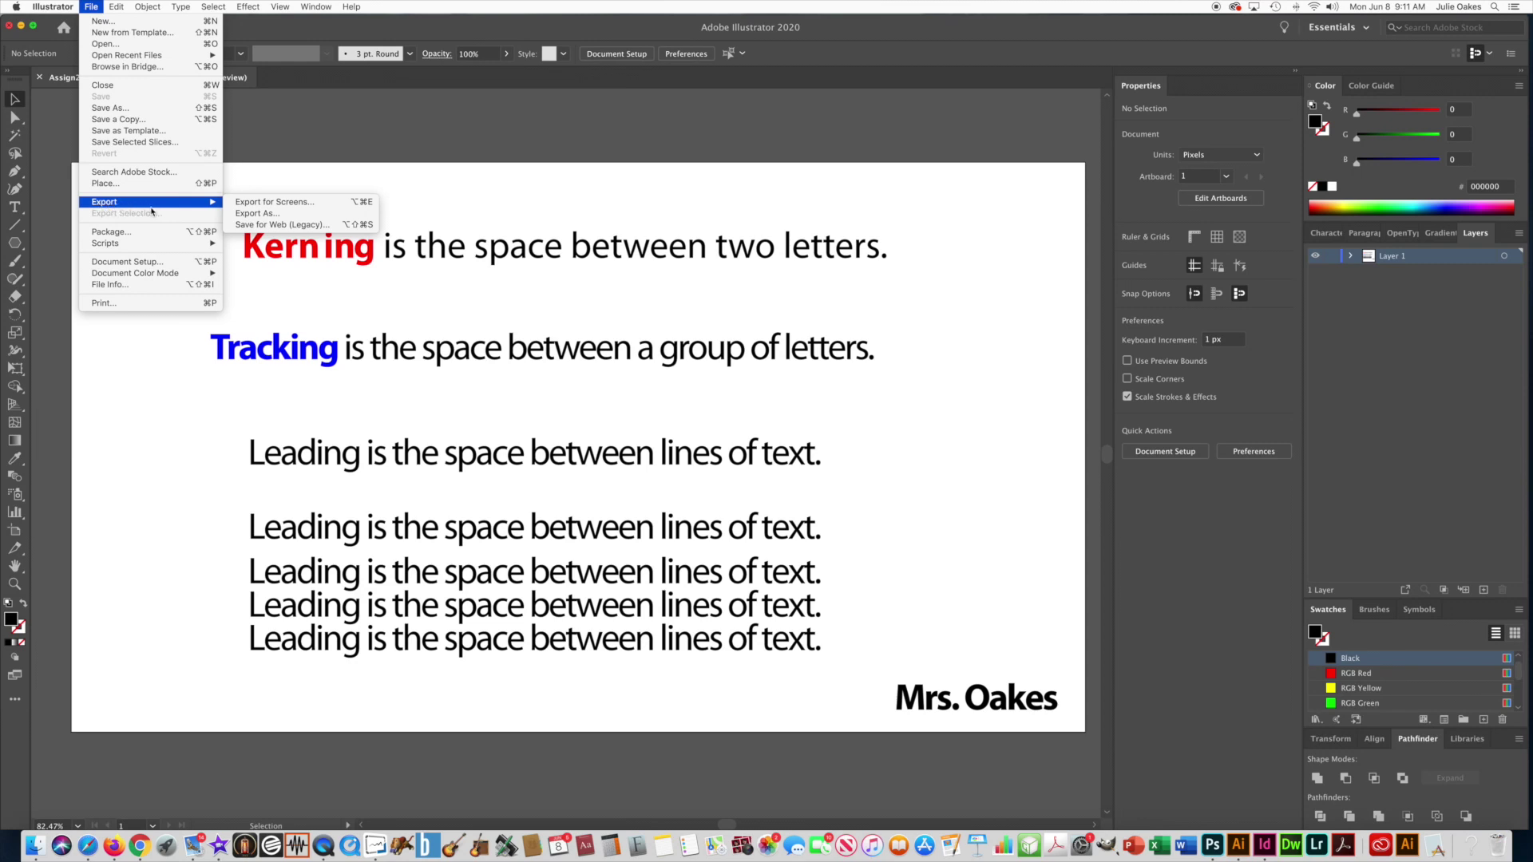
pyautogui.click(257, 213)
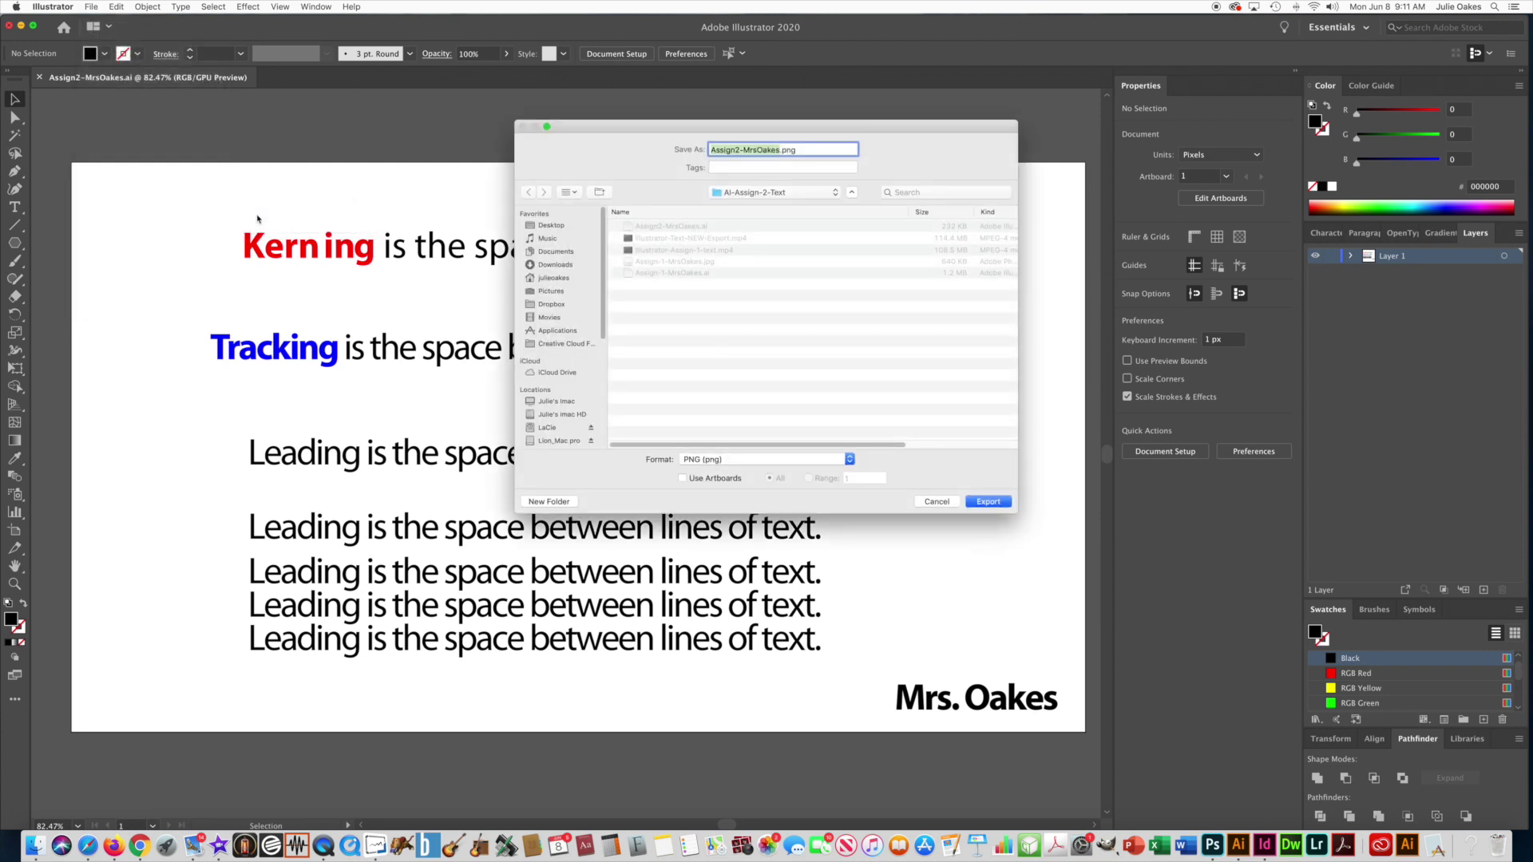
pyautogui.click(697, 460)
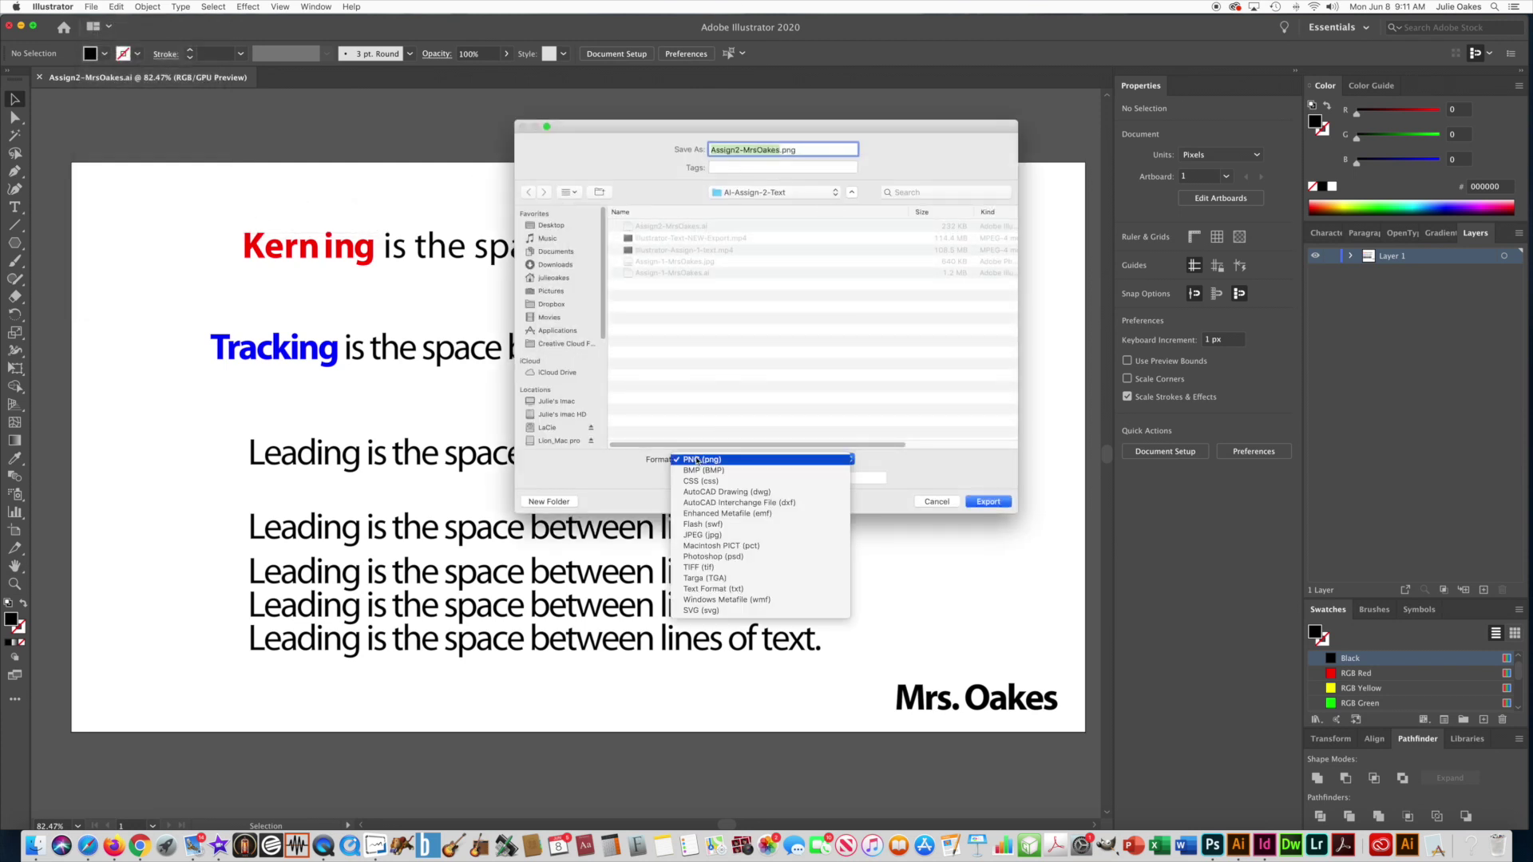
pyautogui.click(711, 539)
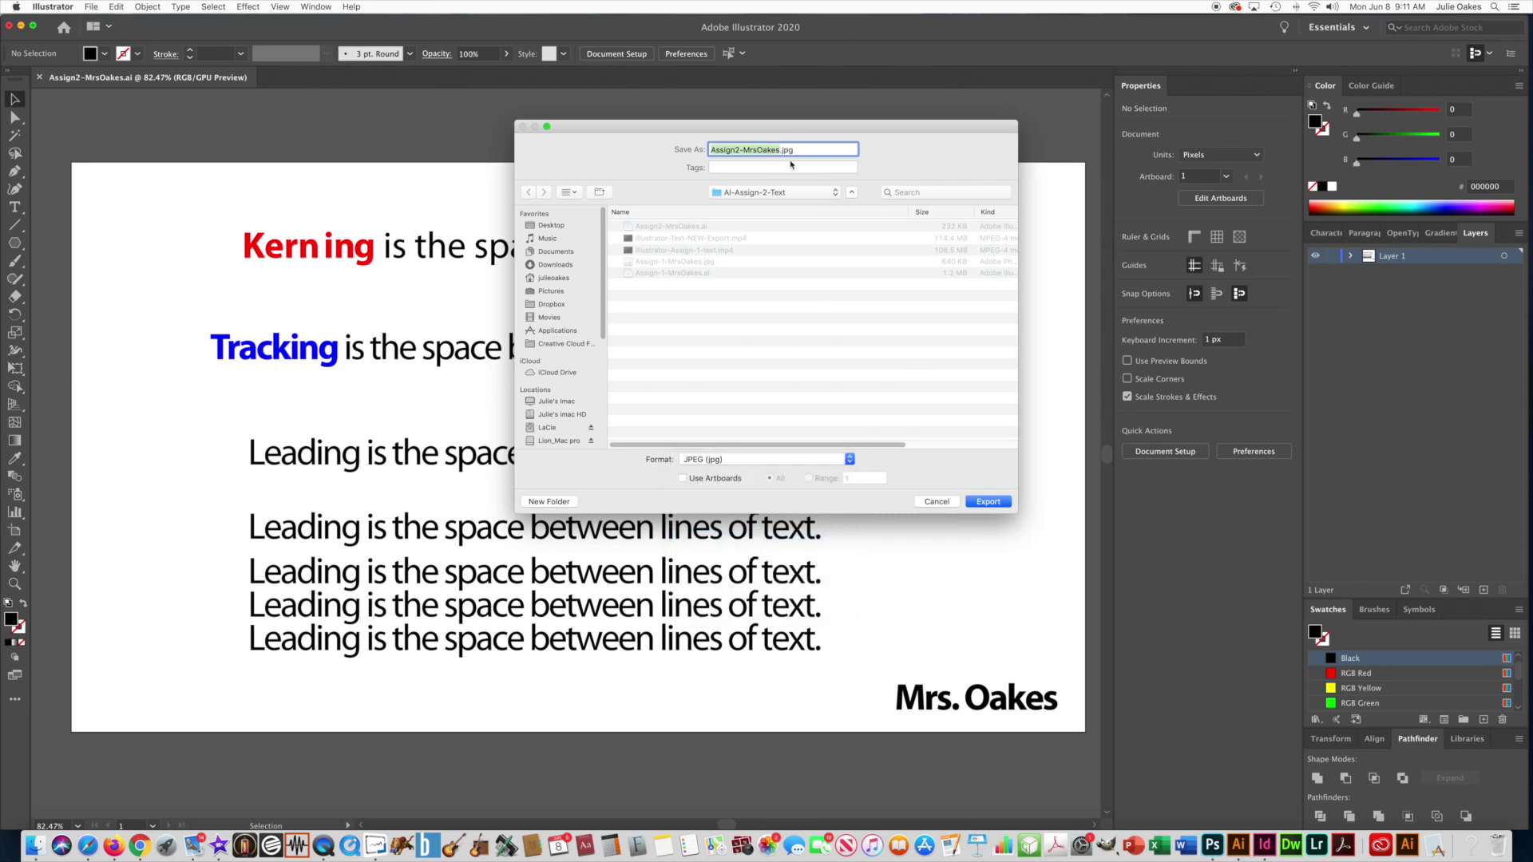
pyautogui.click(988, 502)
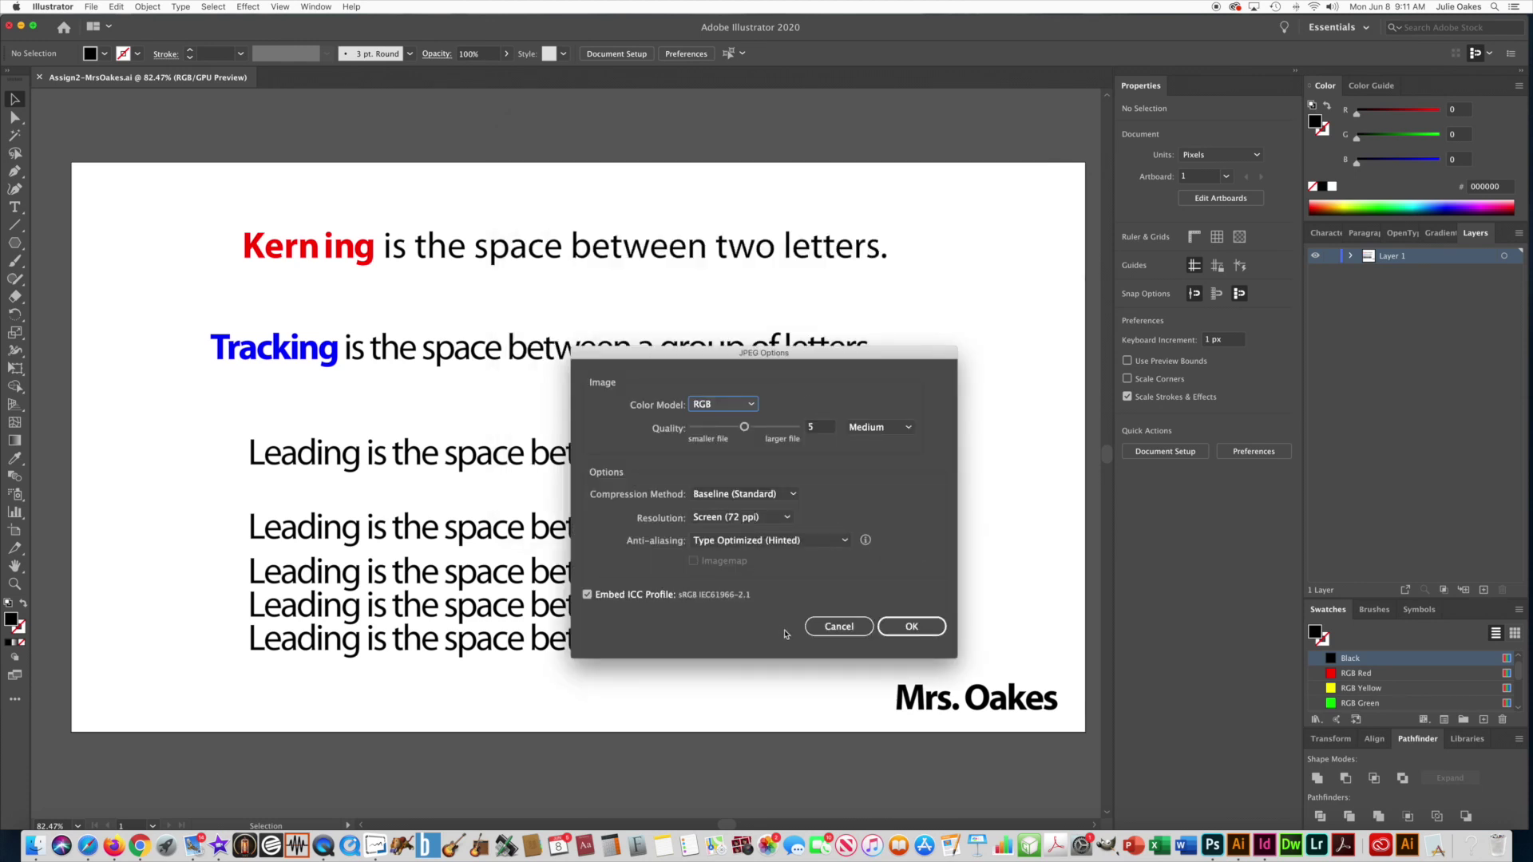
pyautogui.click(926, 629)
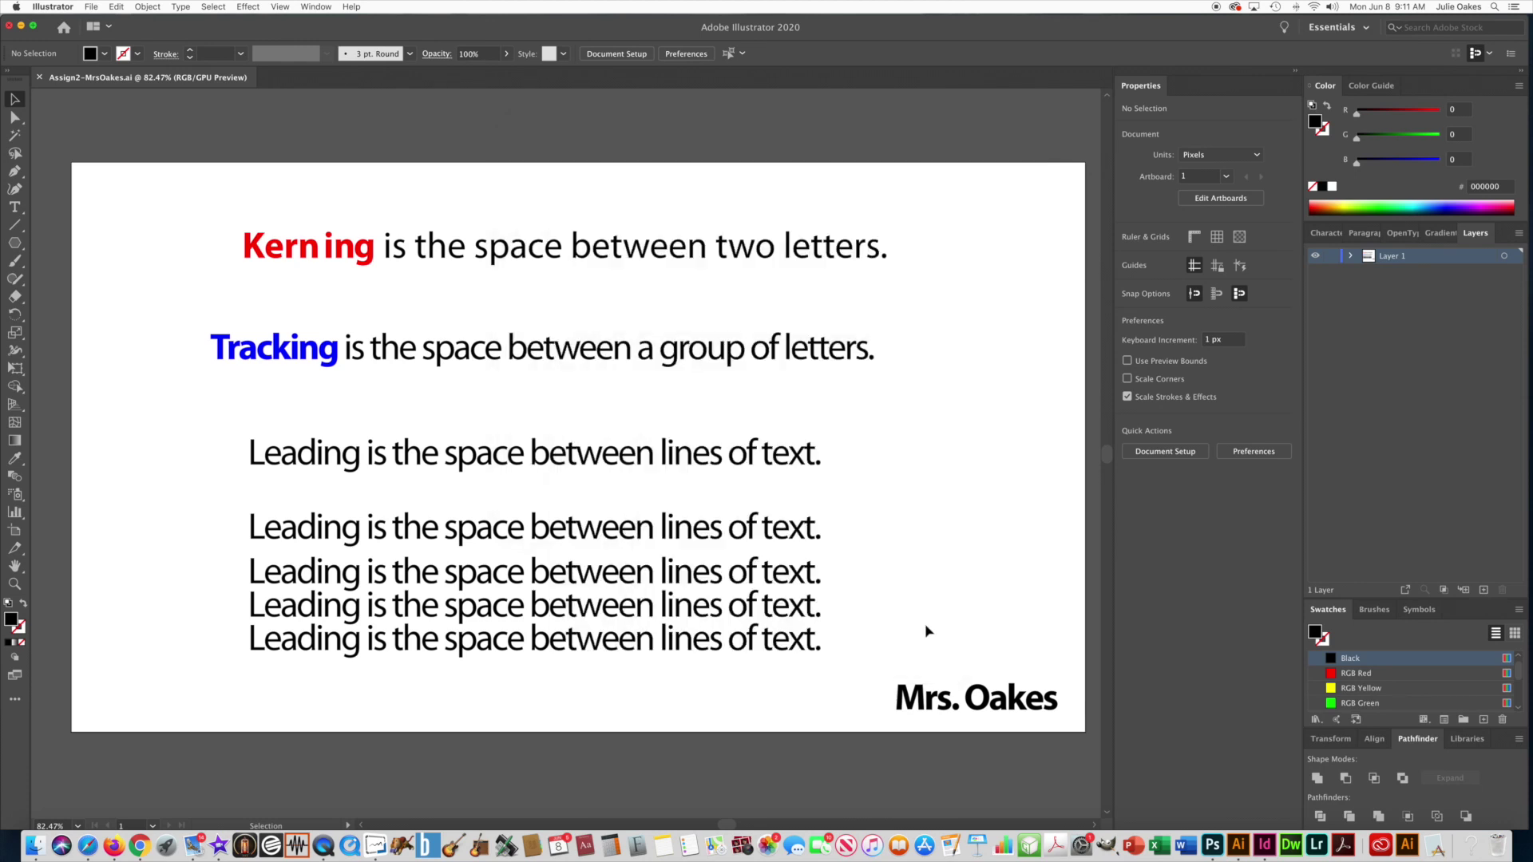